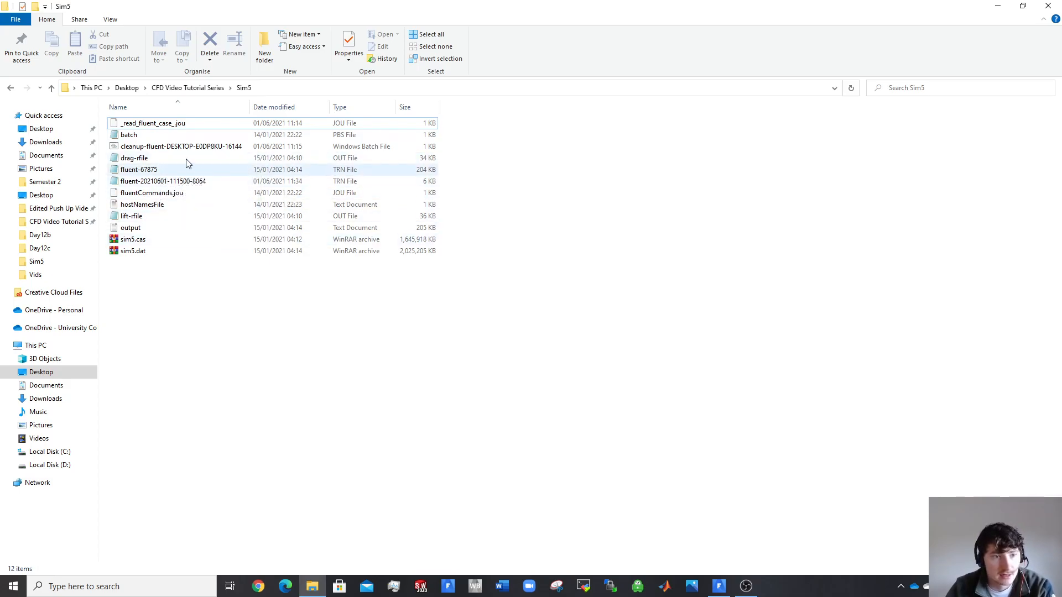
Open the output text file in the Sim5 folder, read through the solver log to the first iterations, and close it
double_click(167, 230)
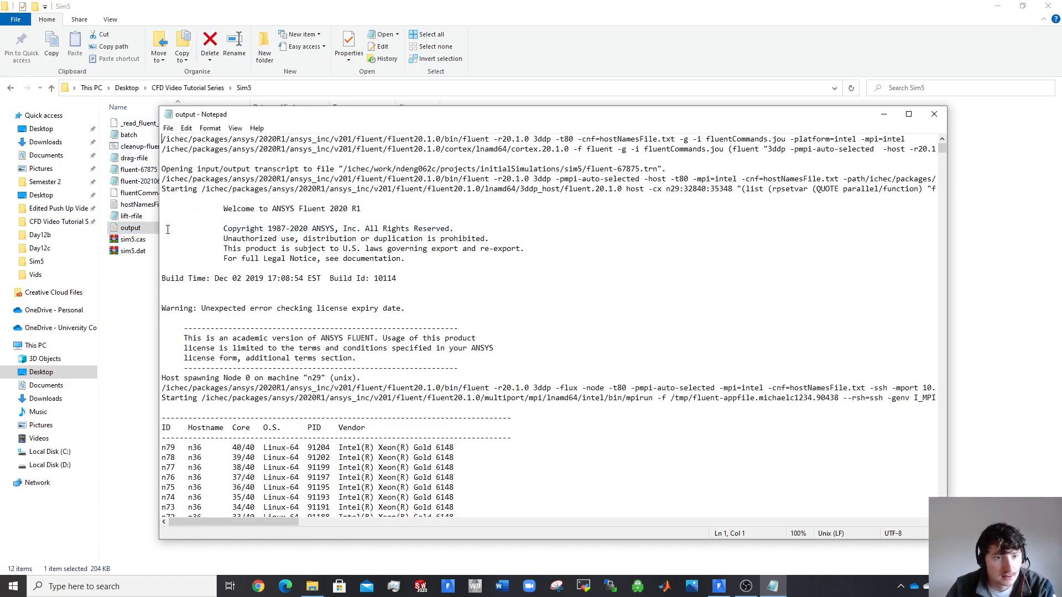
scroll(724, 177, down, 20)
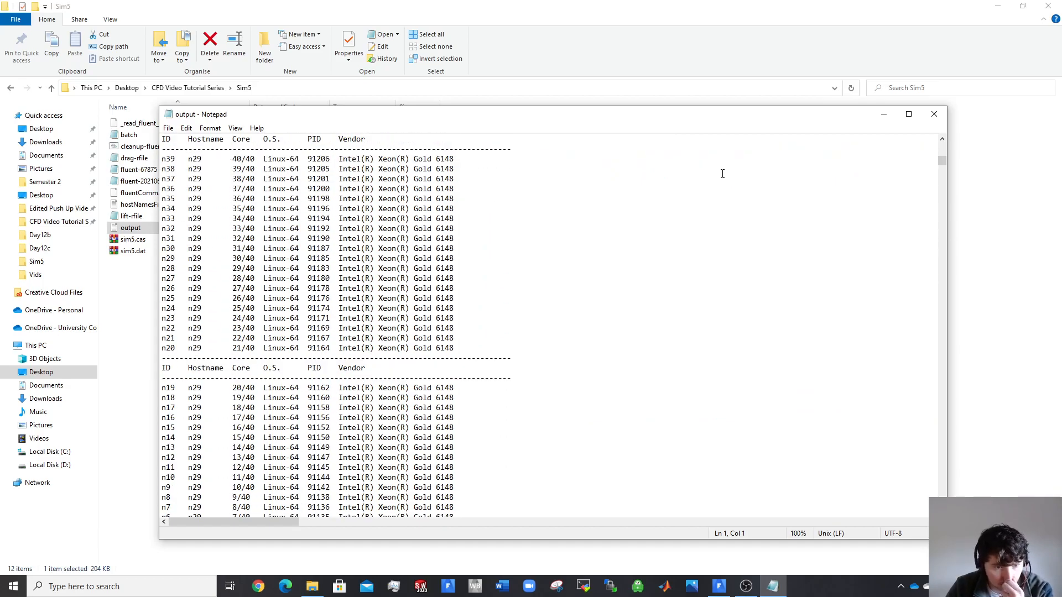
scroll(721, 172, down, 20)
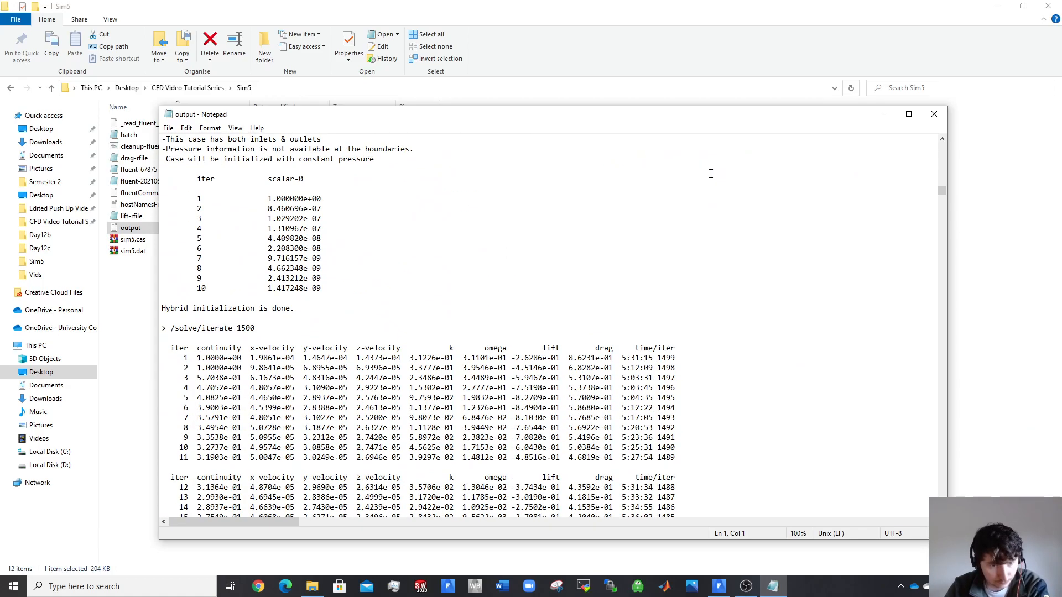
scroll(420, 273, down, 9)
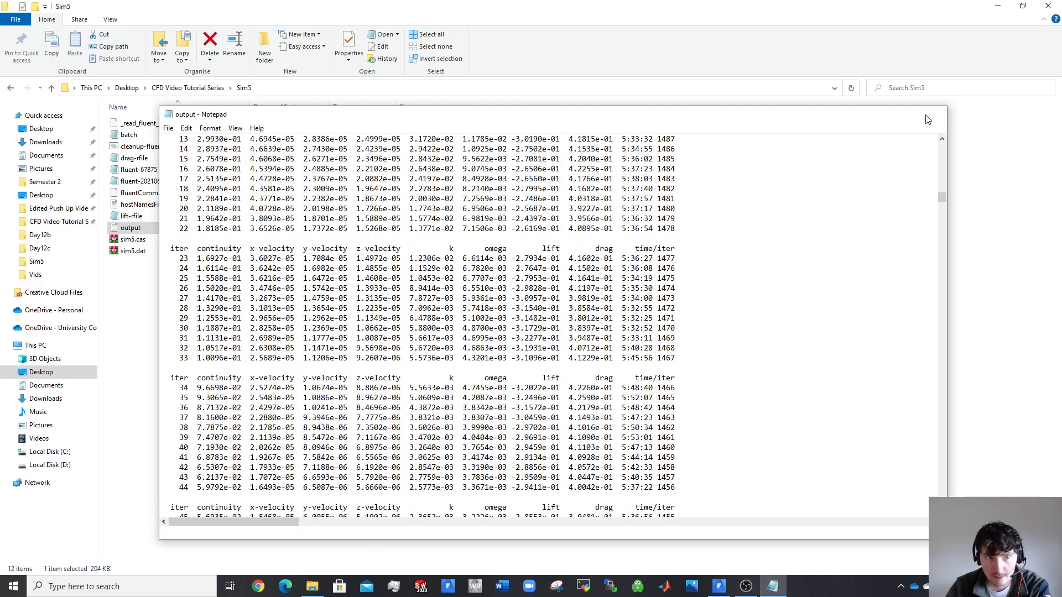
click(935, 114)
Open drag-rfile from the Sim5 folder, review the drag recorded per iteration, and close it
click(155, 169)
double_click(156, 160)
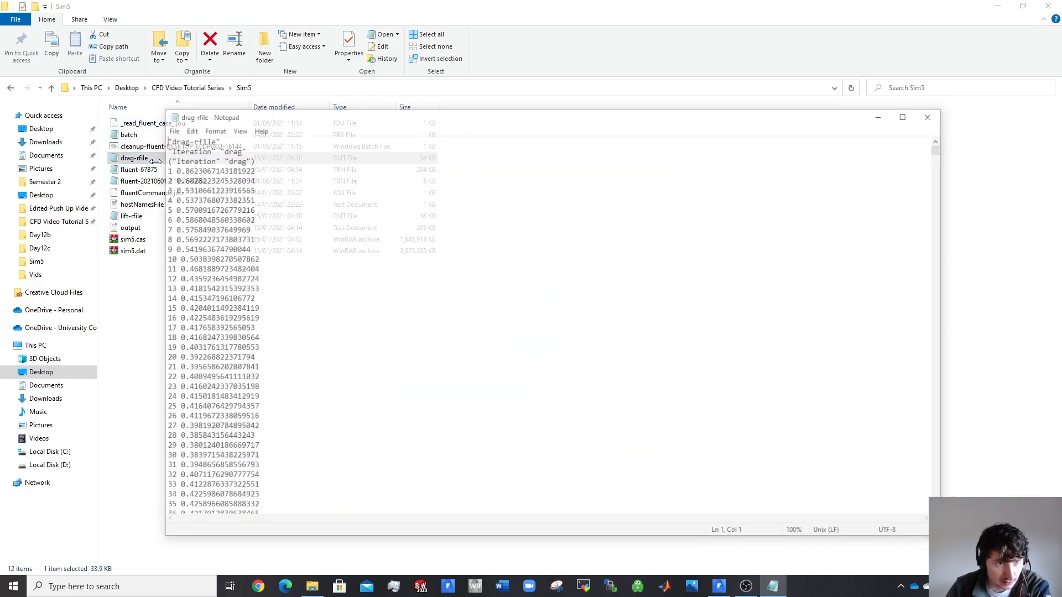
scroll(486, 249, down, 20)
click(934, 114)
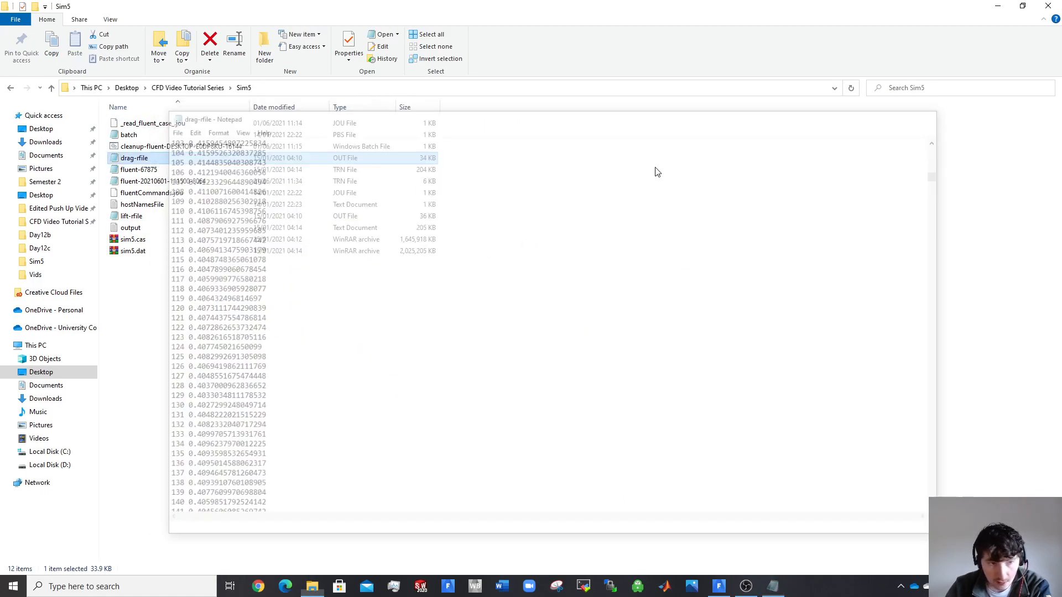
Select the sim5.dat file, open the Fluent Launcher to review its solution startup settings, and close the launcher
click(150, 255)
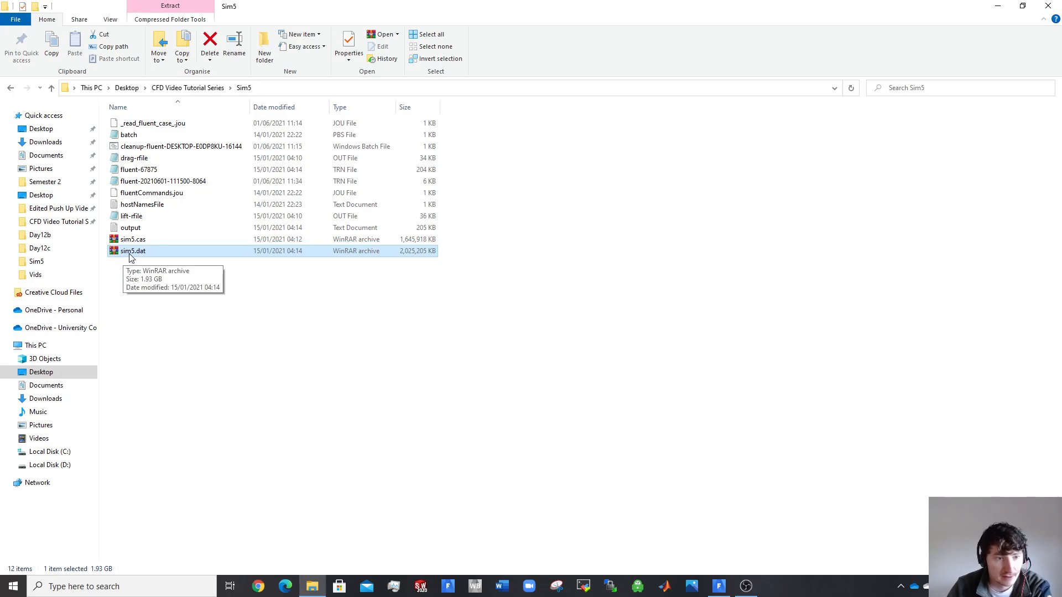
click(452, 582)
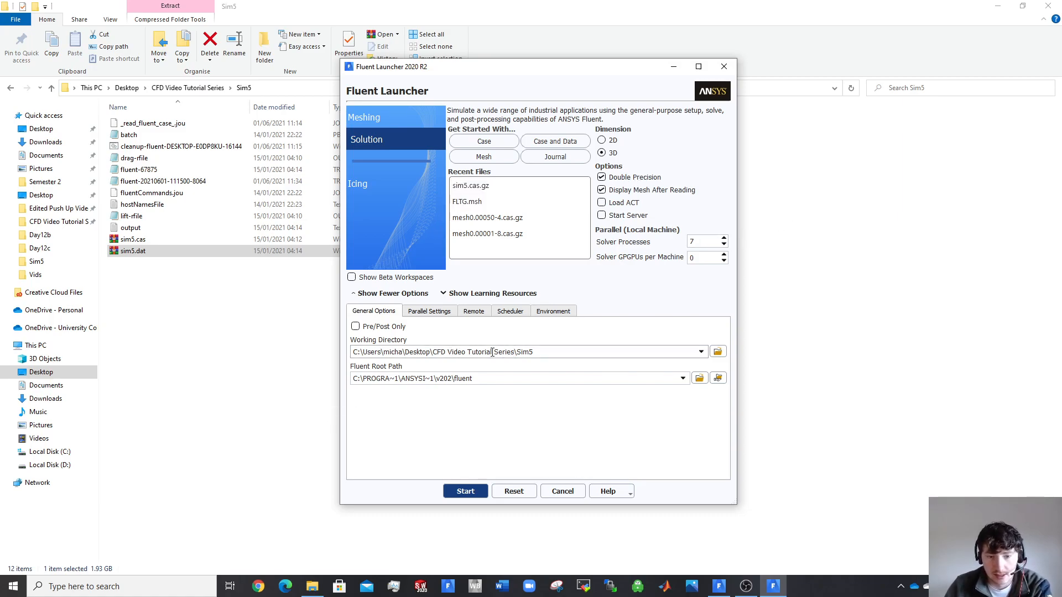
click(723, 66)
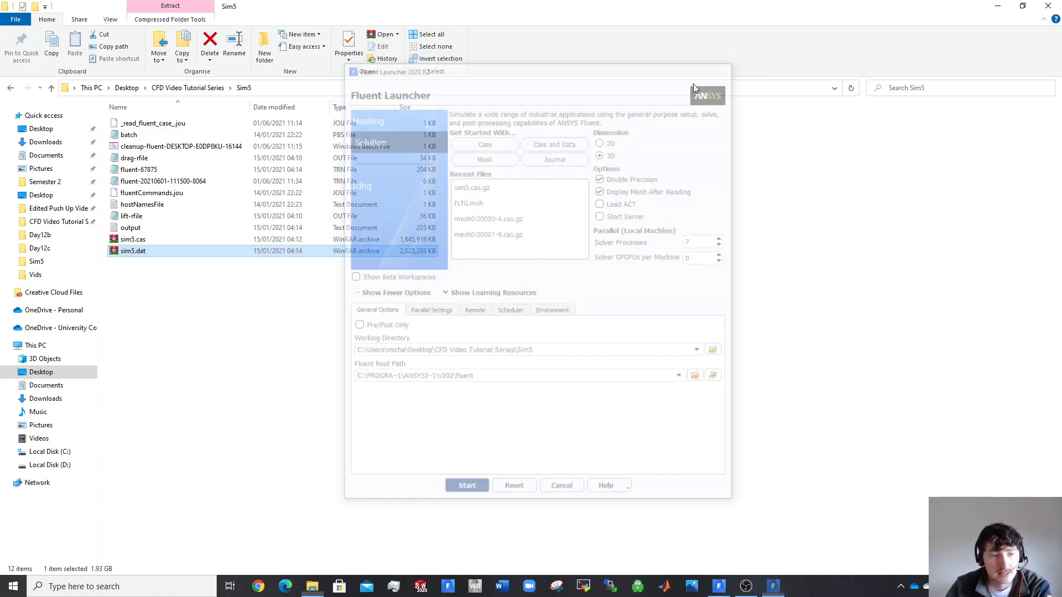
Switch to the Fluent session with sim5 loaded and review the console messages from reading the case and data files
click(718, 586)
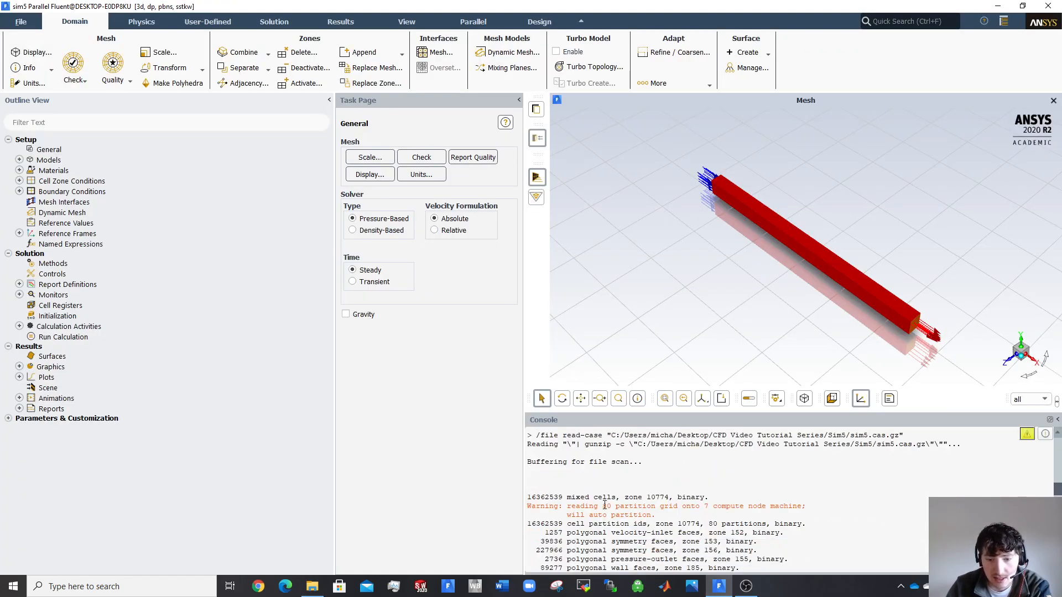
drag(606, 508, 735, 507)
click(678, 508)
click(729, 515)
scroll(721, 511, up, 5)
scroll(721, 511, up, 2)
scroll(719, 506, down, 8)
scroll(717, 502, down, 10)
scroll(711, 493, up, 10)
scroll(710, 491, down, 12)
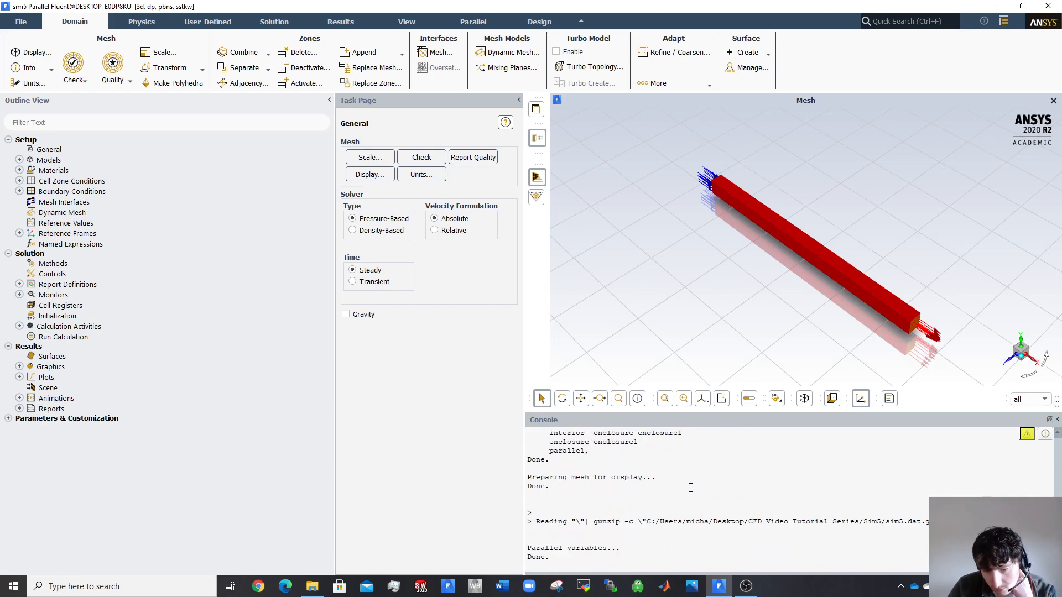
Examine the displayed flow domain with its inlet and outlet ends from several angles
drag(826, 261, 925, 269)
scroll(857, 247, up, 8)
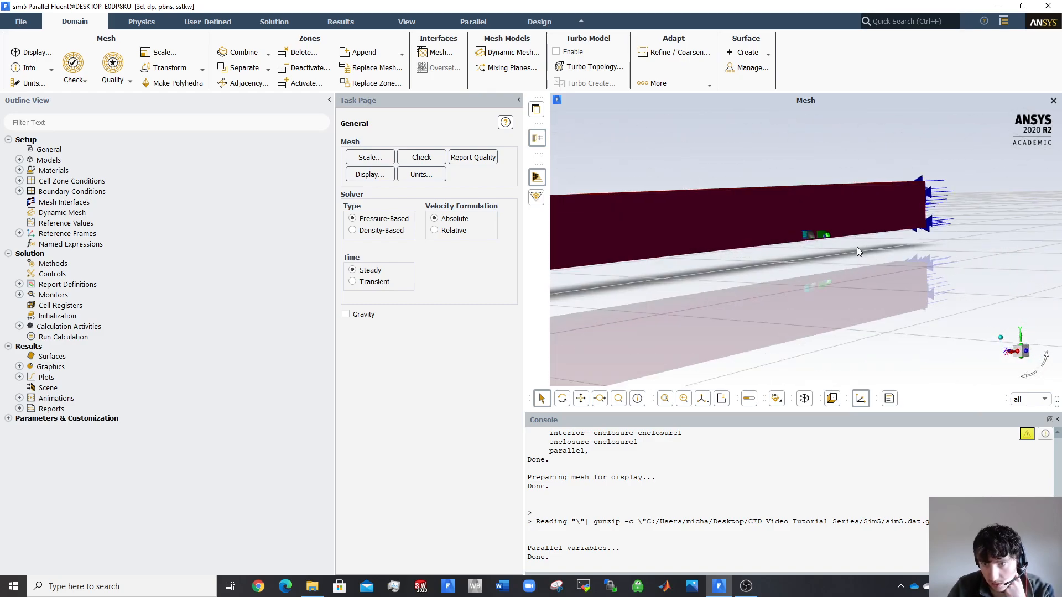
drag(821, 230, 1036, 273)
scroll(700, 262, down, 5)
scroll(1036, 273, down, 10)
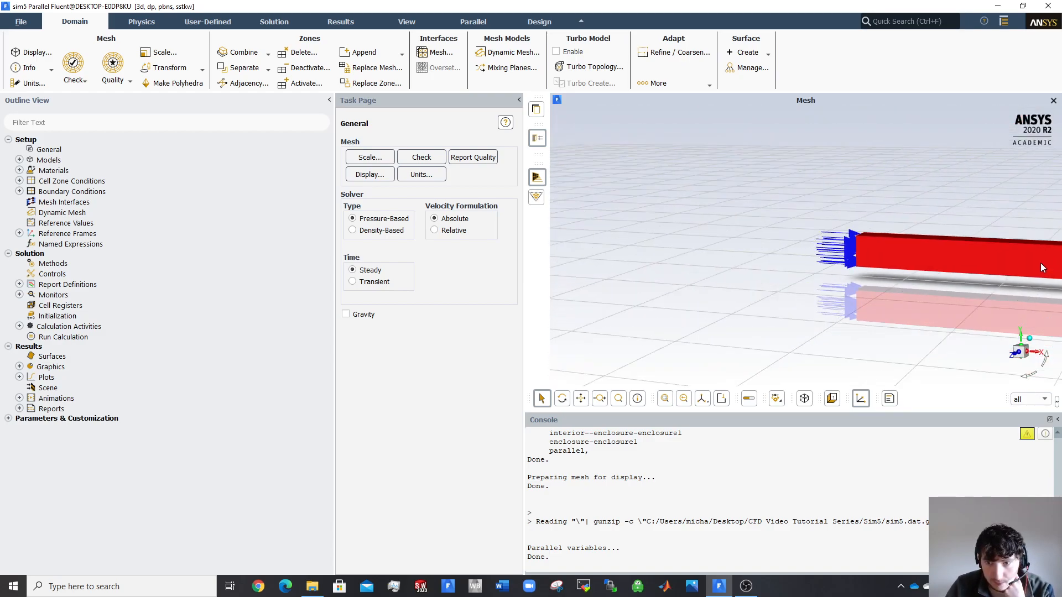
scroll(1006, 227, up, 10)
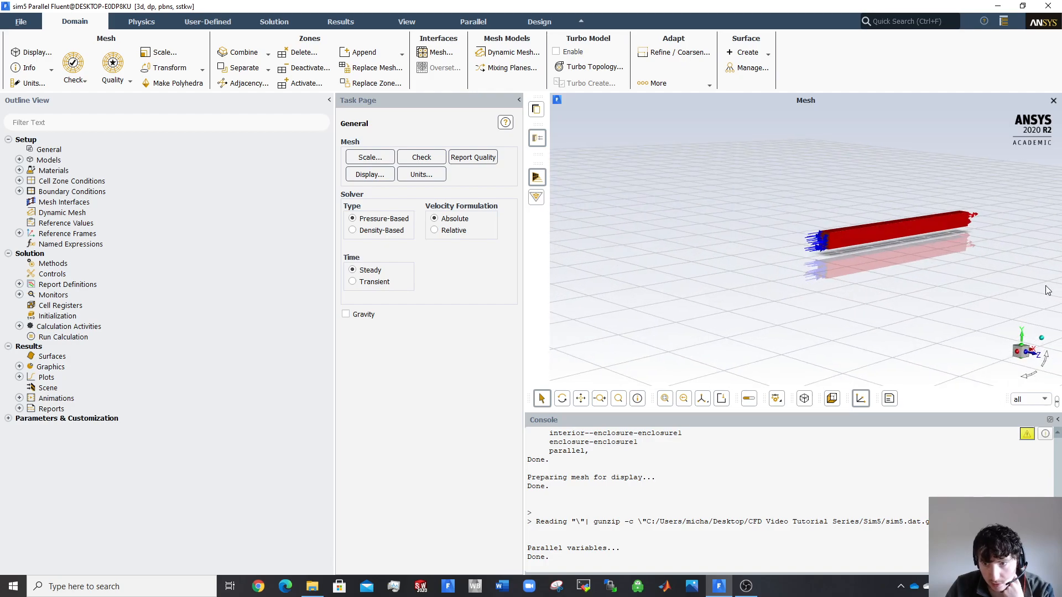
drag(778, 239, 745, 258)
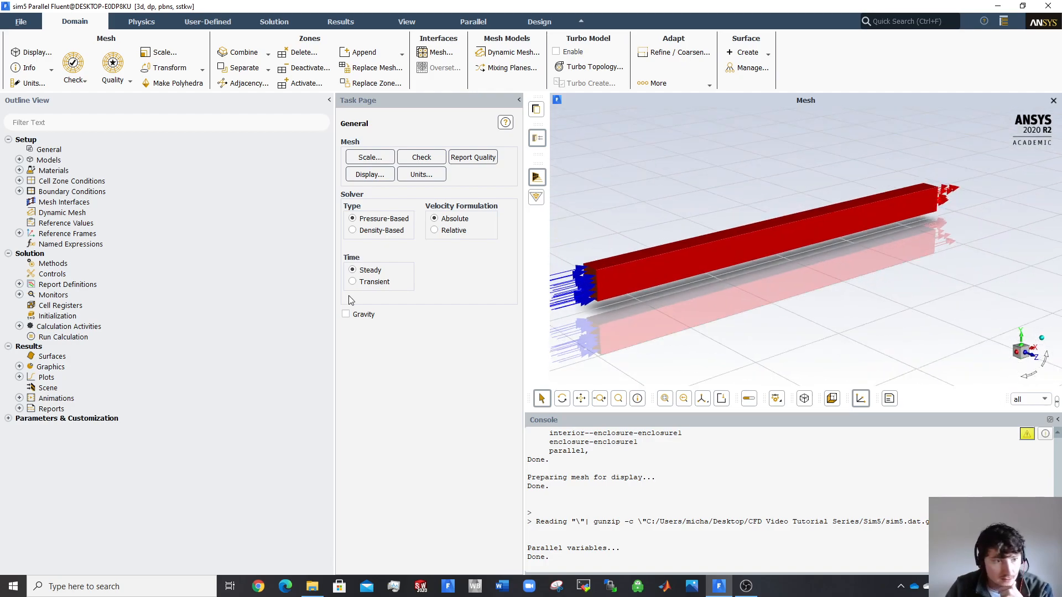
click(21, 23)
mouse_move(41, 36)
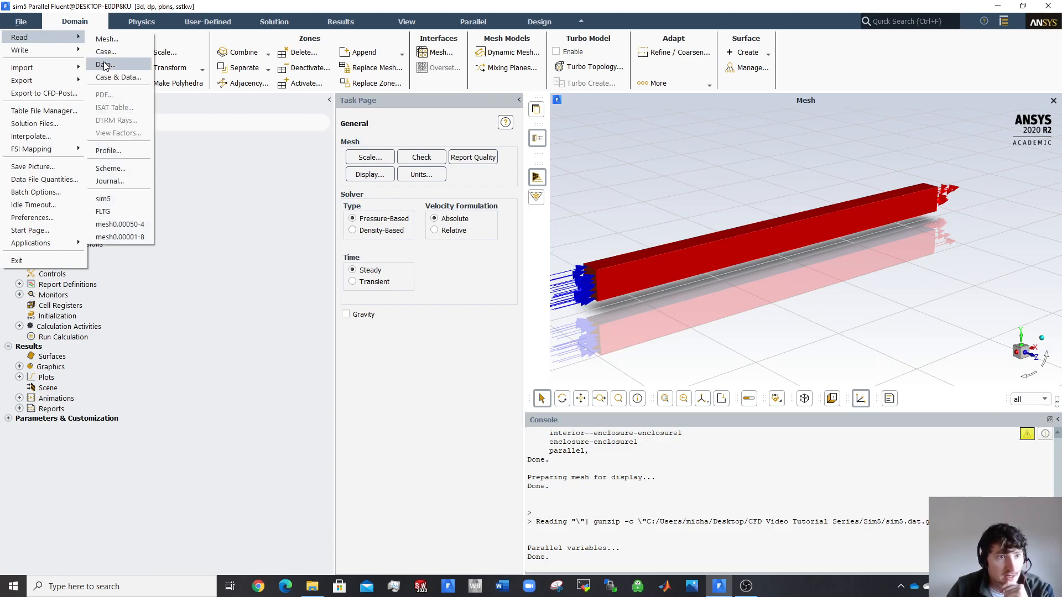
click(267, 155)
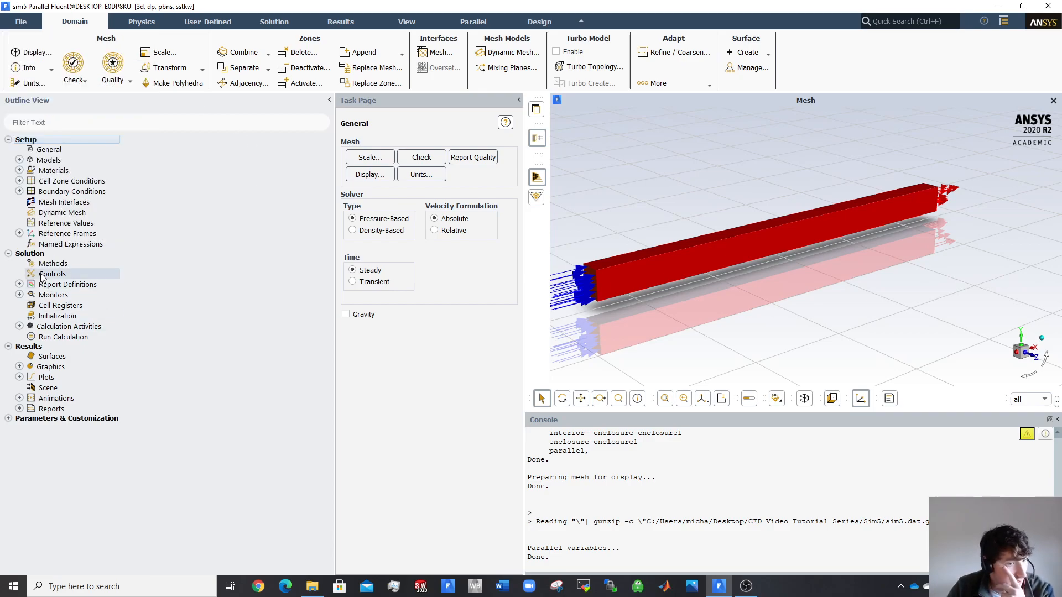
Create a new contour plot under the results graphics with Turbulence as the quantity and Wall Yplus as the variable
click(20, 367)
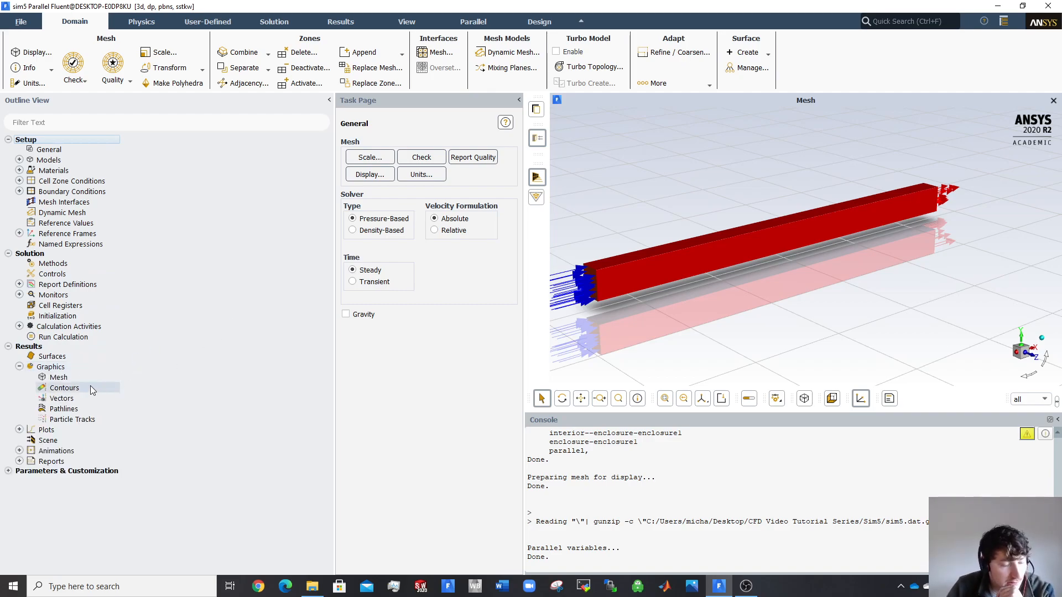
click(66, 388)
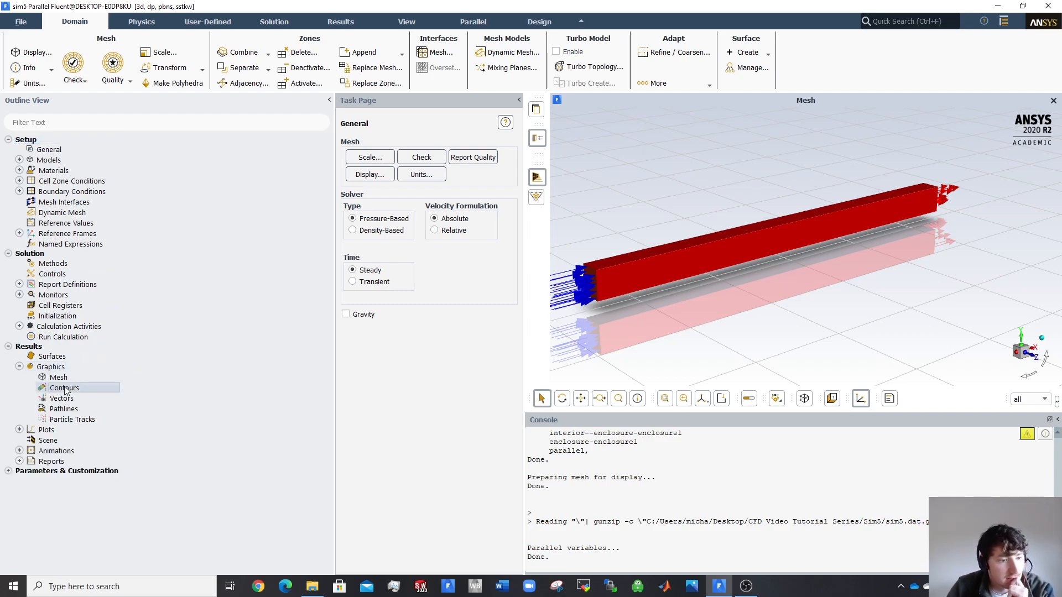
right_click(65, 389)
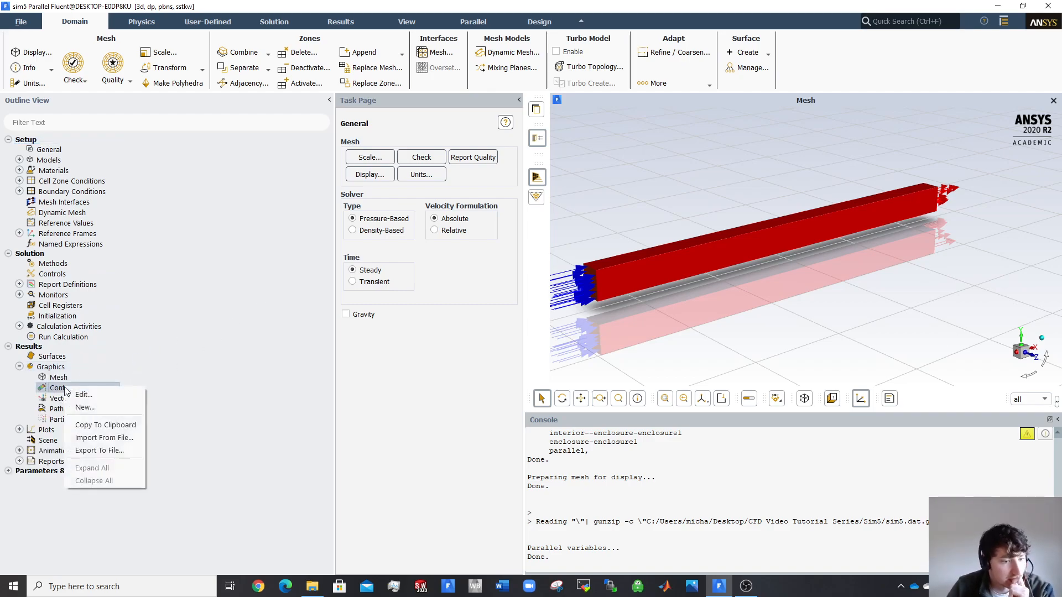
click(104, 406)
click(481, 324)
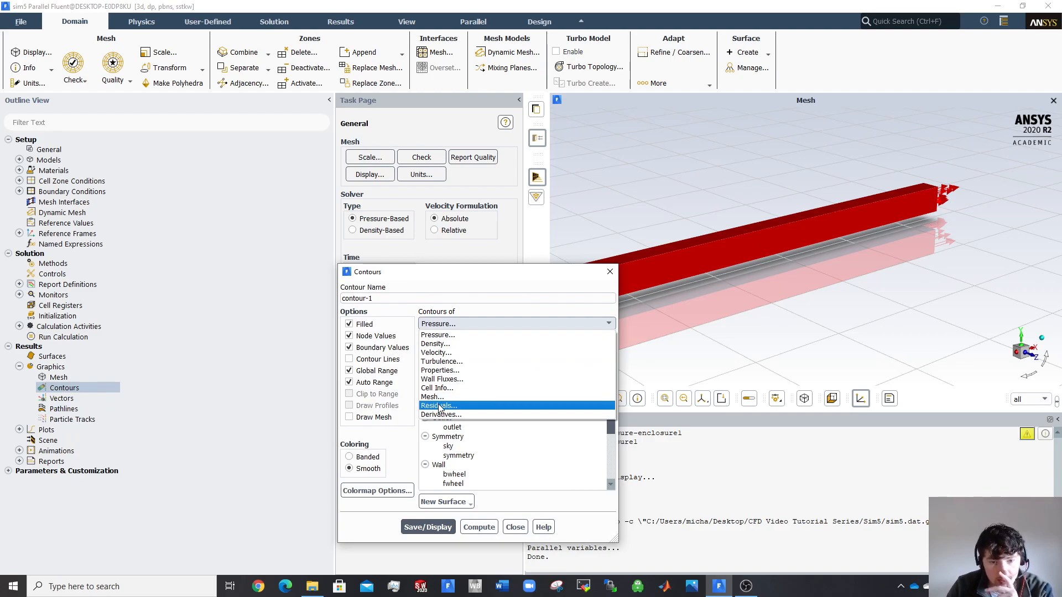
click(442, 361)
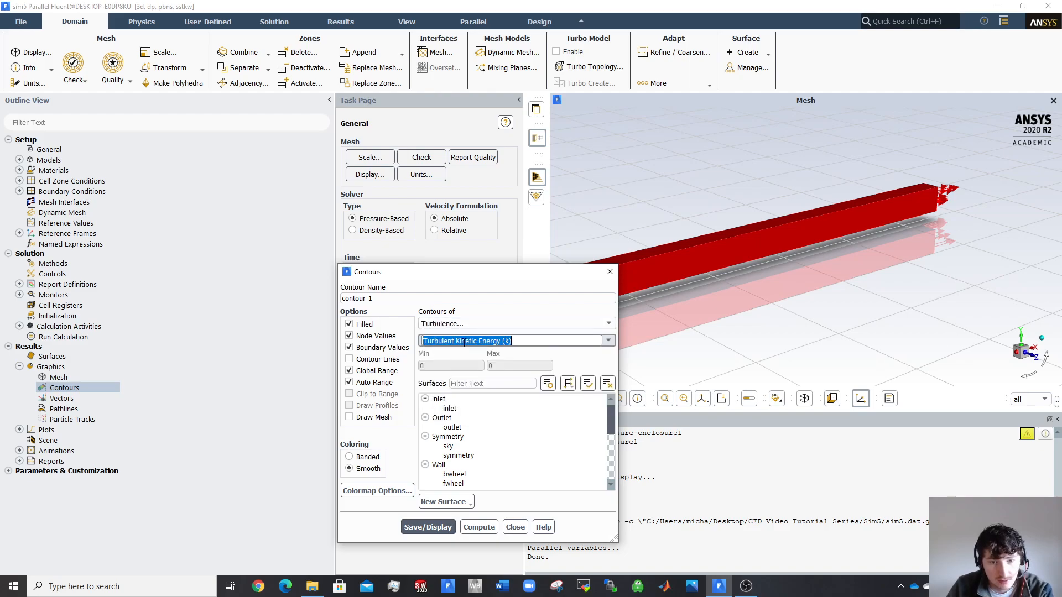
click(608, 340)
click(445, 432)
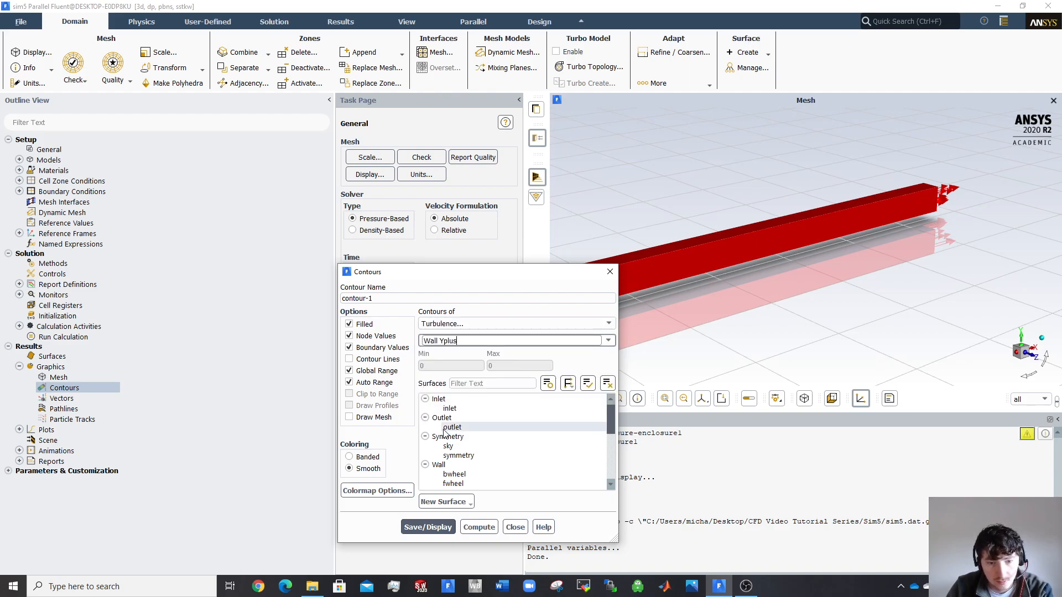
Select all wall surfaces except the ground for the contour plot
scroll(451, 432, down, 1)
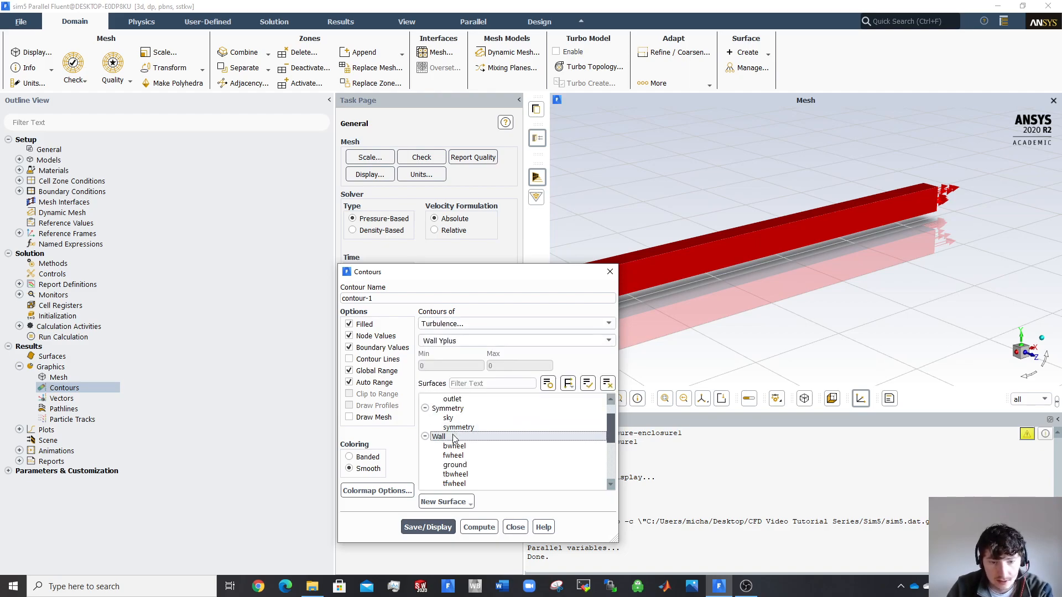
click(453, 435)
scroll(453, 432, down, 4)
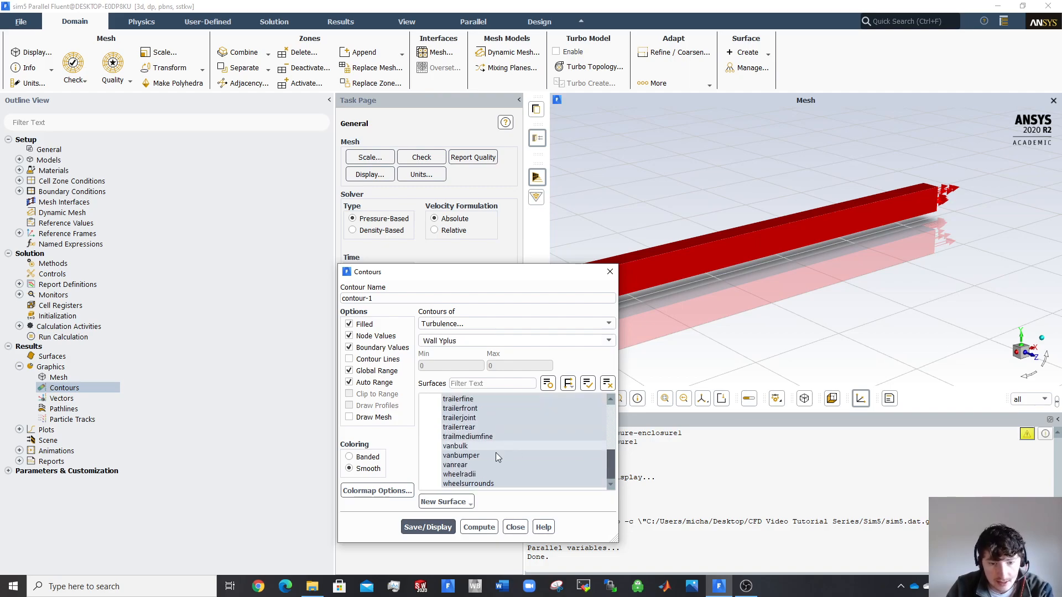
scroll(488, 456, up, 1)
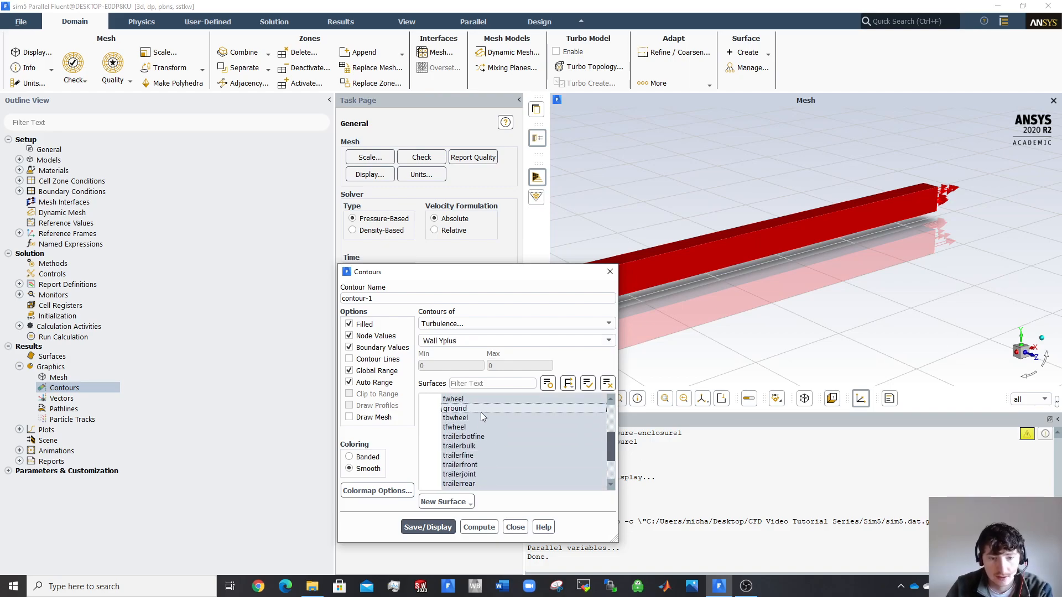
scroll(459, 429, up, 5)
scroll(458, 429, down, 3)
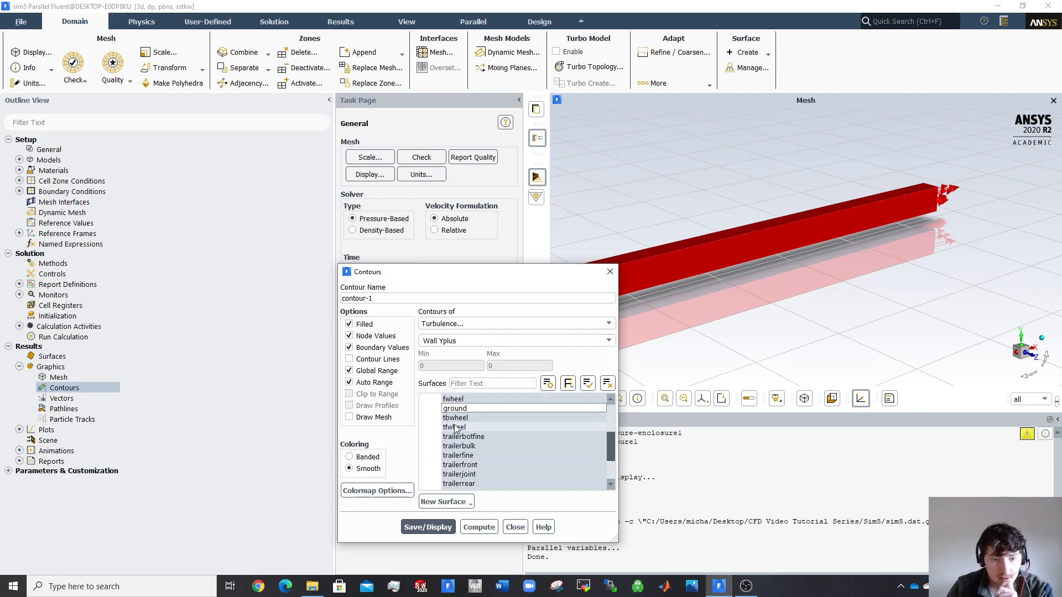
Disable the global range, save and display contour-1, and move the Contours dialog clear of the graphics view
click(349, 371)
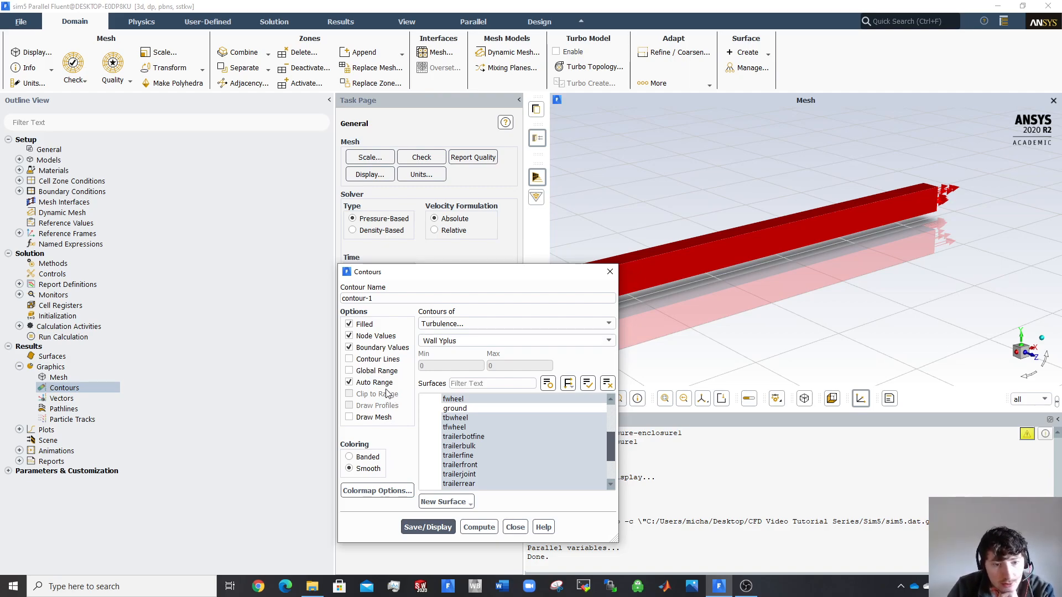
click(428, 527)
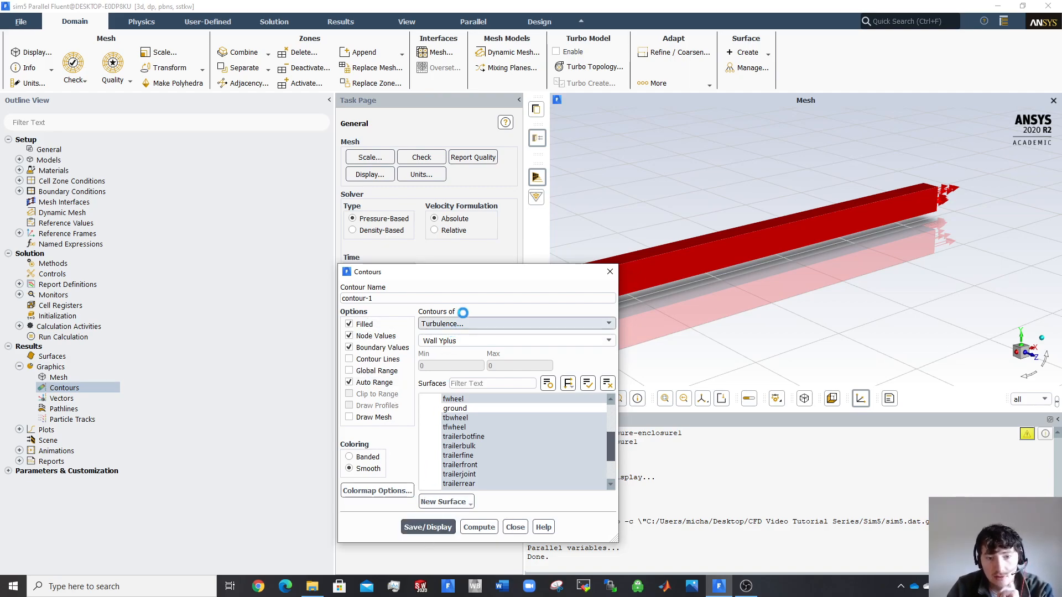
drag(478, 278, 249, 219)
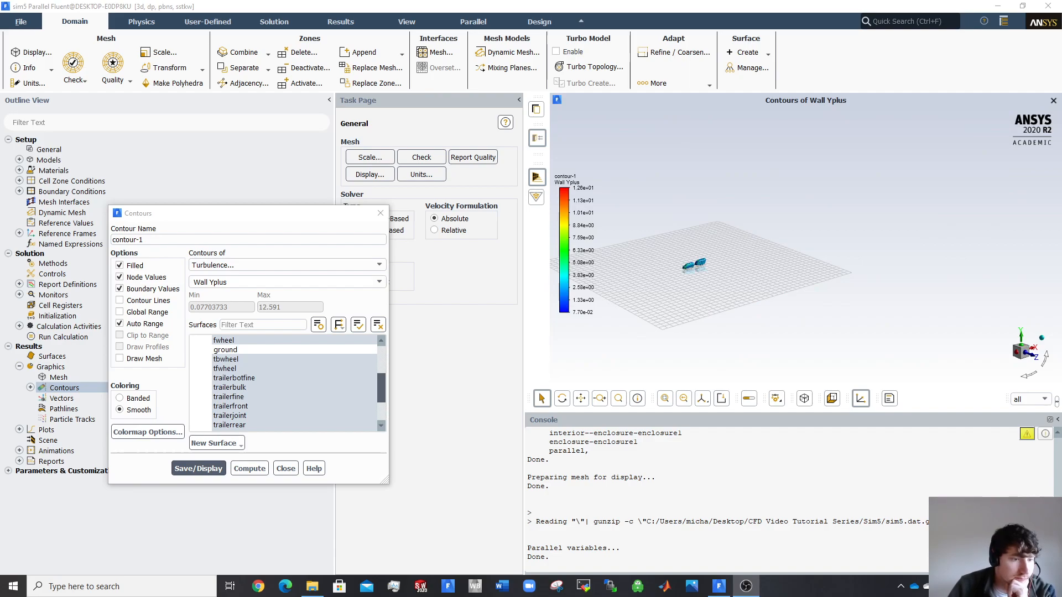
Examine the Wall Yplus contours on the van and trailer up close
scroll(661, 267, up, 5)
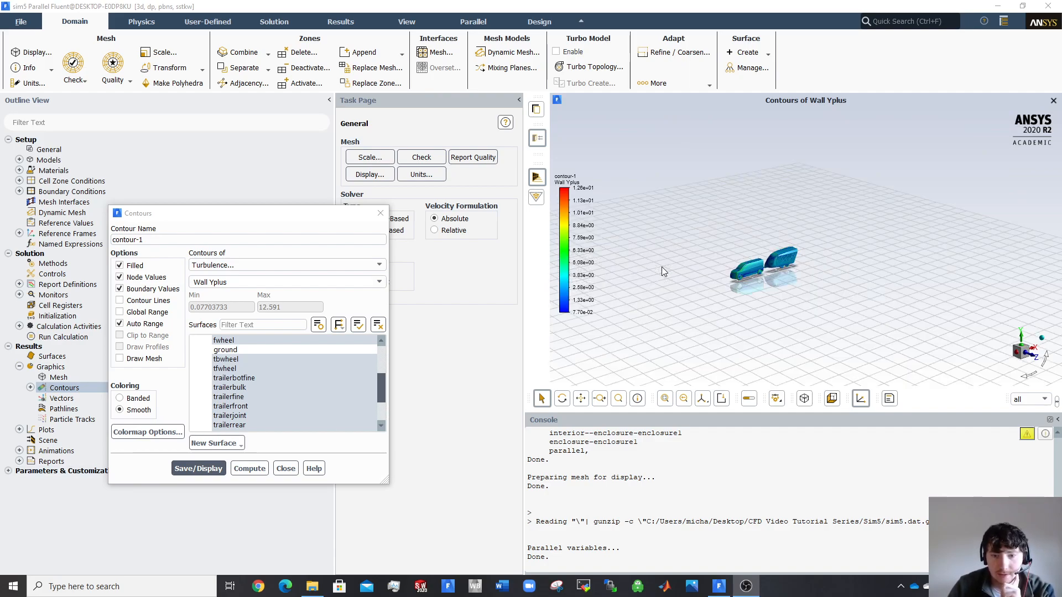
scroll(776, 264, up, 3)
scroll(775, 265, up, 3)
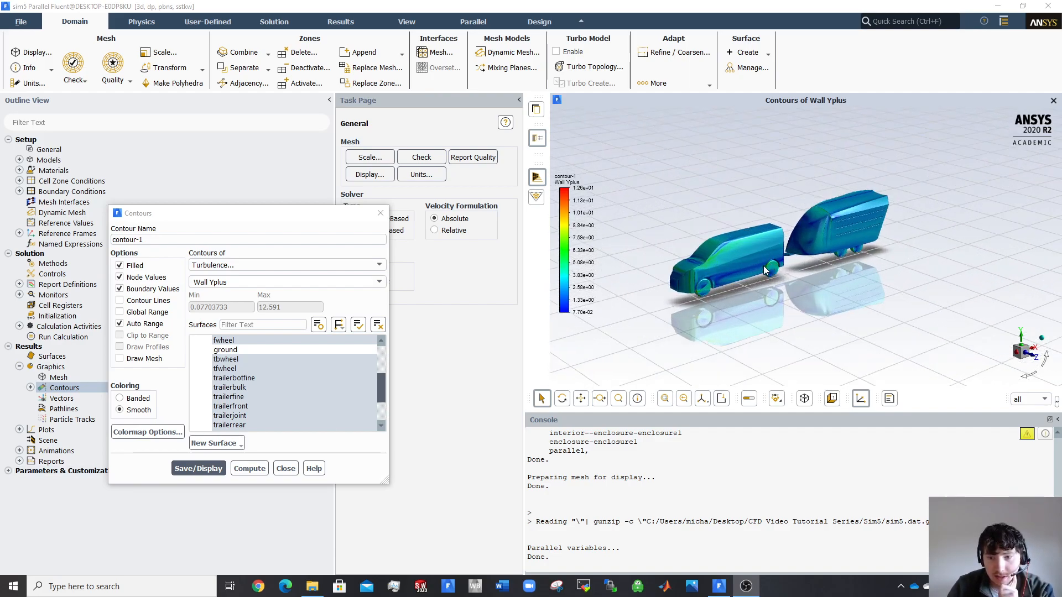
scroll(724, 274, up, 2)
drag(723, 274, 787, 267)
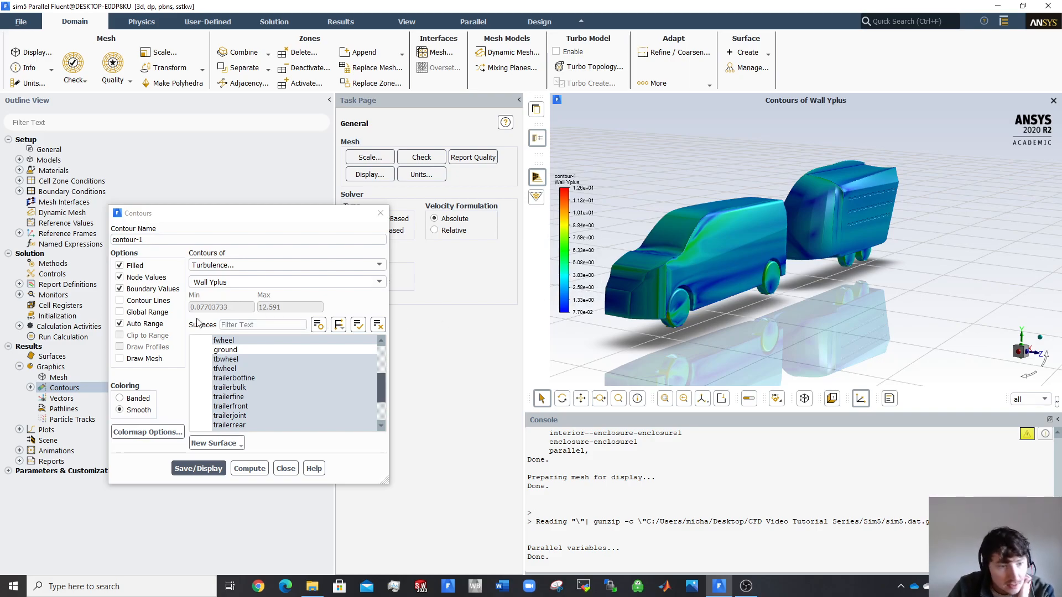
Turn off the auto range for contour-1, set the maximum to 5, and save and display it
click(120, 323)
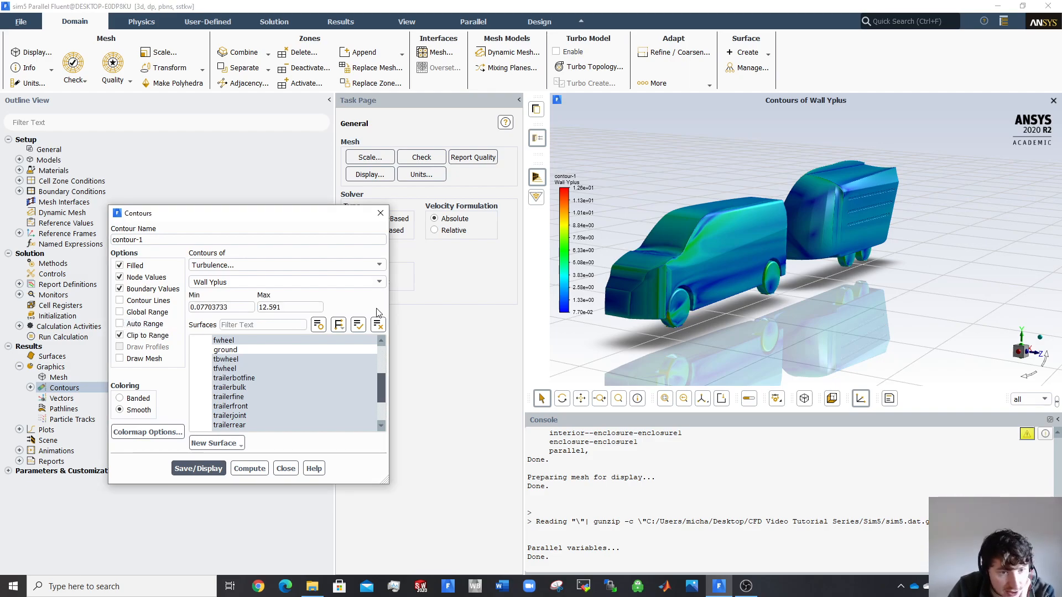
drag(313, 306, 240, 318)
text(5)
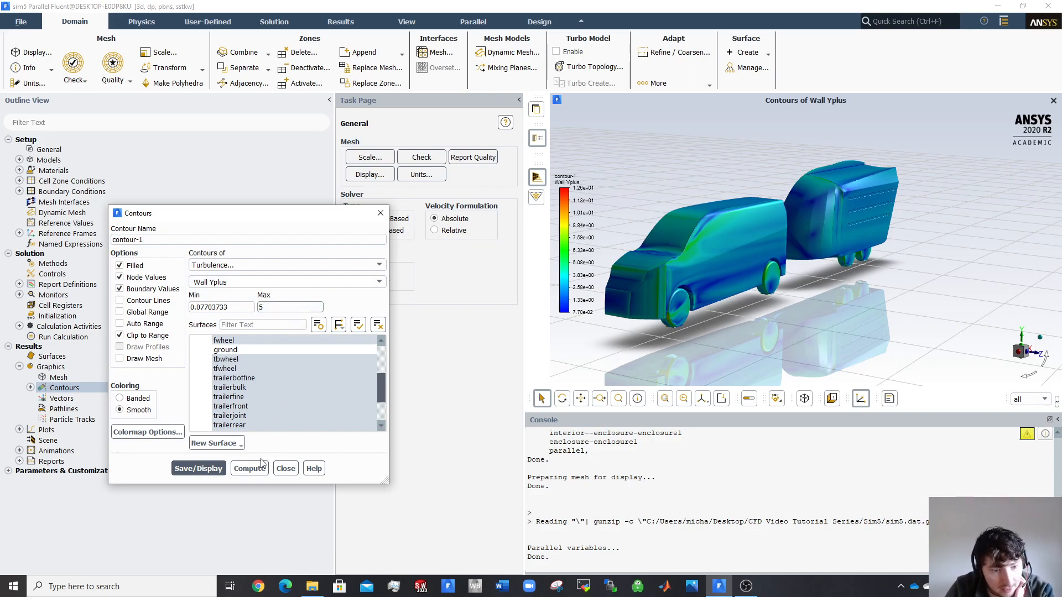
click(202, 470)
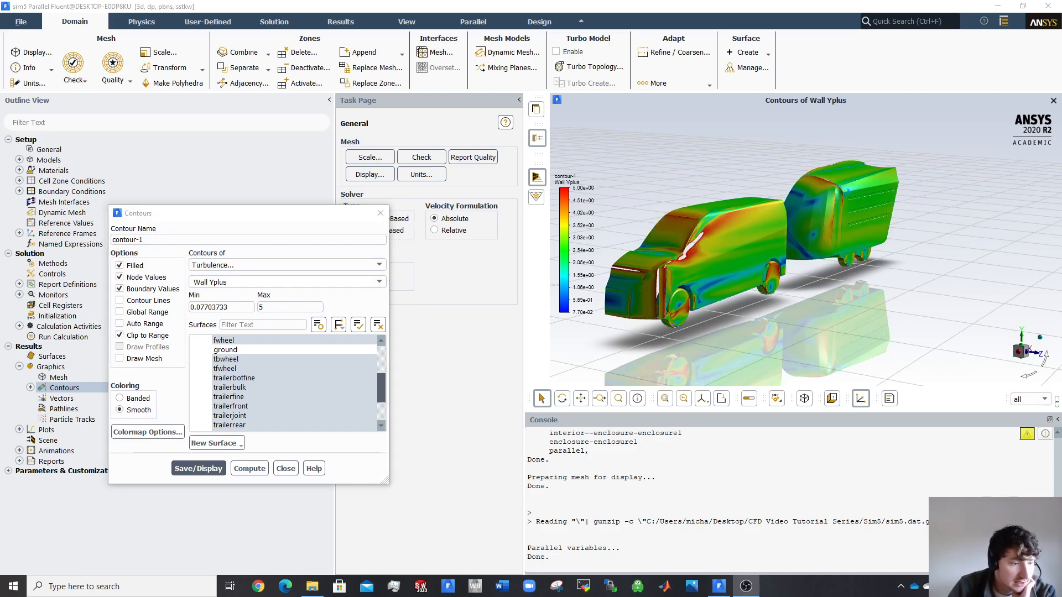
Examine the range-limited Wall Yplus contours on the van and trailer from several angles
drag(622, 275, 595, 296)
drag(732, 245, 707, 258)
scroll(760, 214, up, 2)
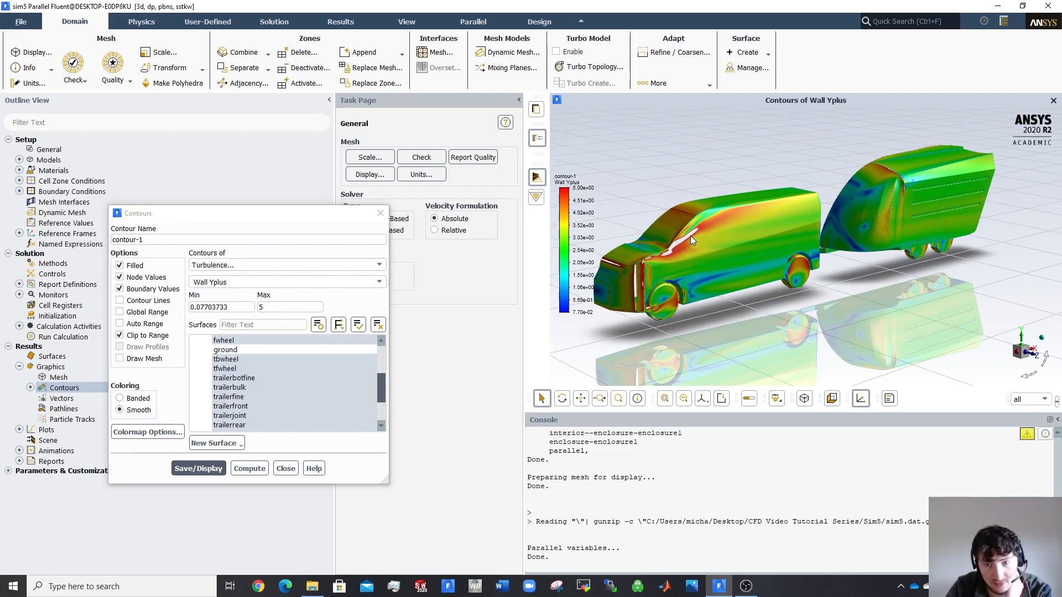
drag(665, 274, 709, 264)
drag(674, 360, 674, 321)
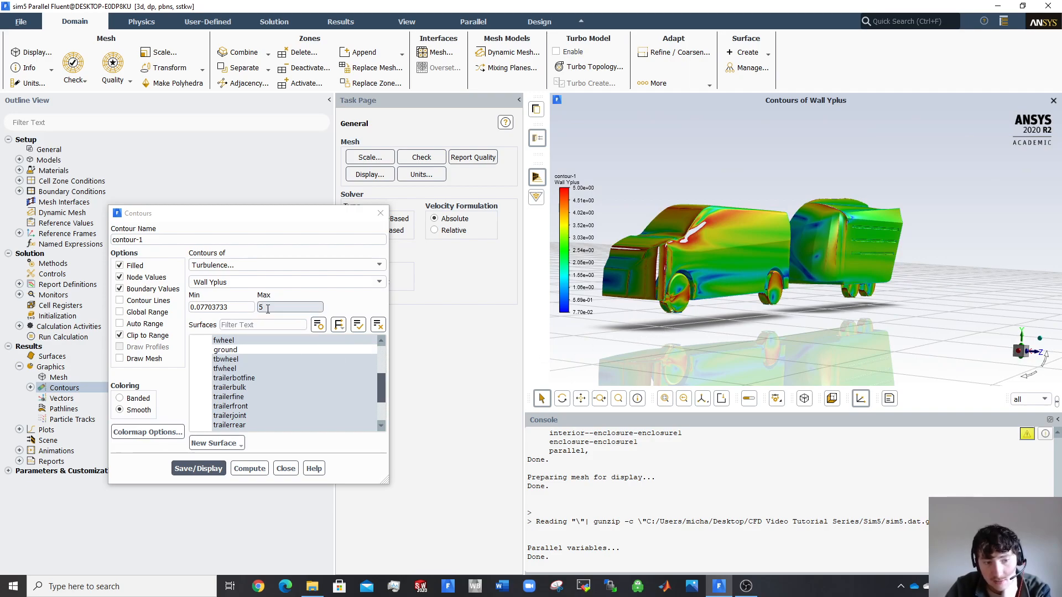
drag(774, 222, 741, 246)
Set the contour-1 colormap's number format to float, apply it, and close the colormap options
click(170, 432)
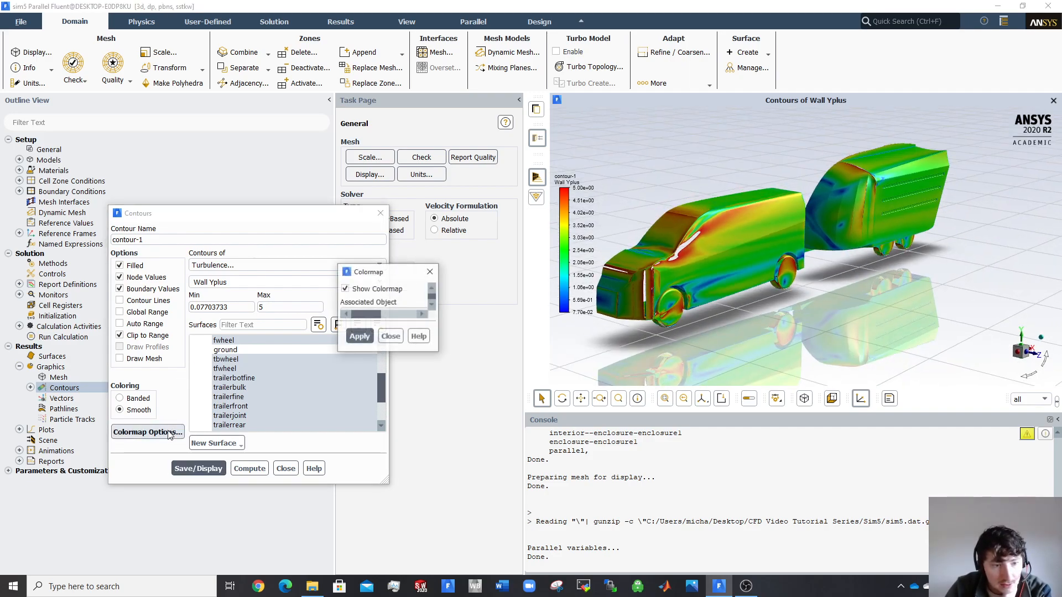
click(396, 402)
click(355, 422)
click(408, 461)
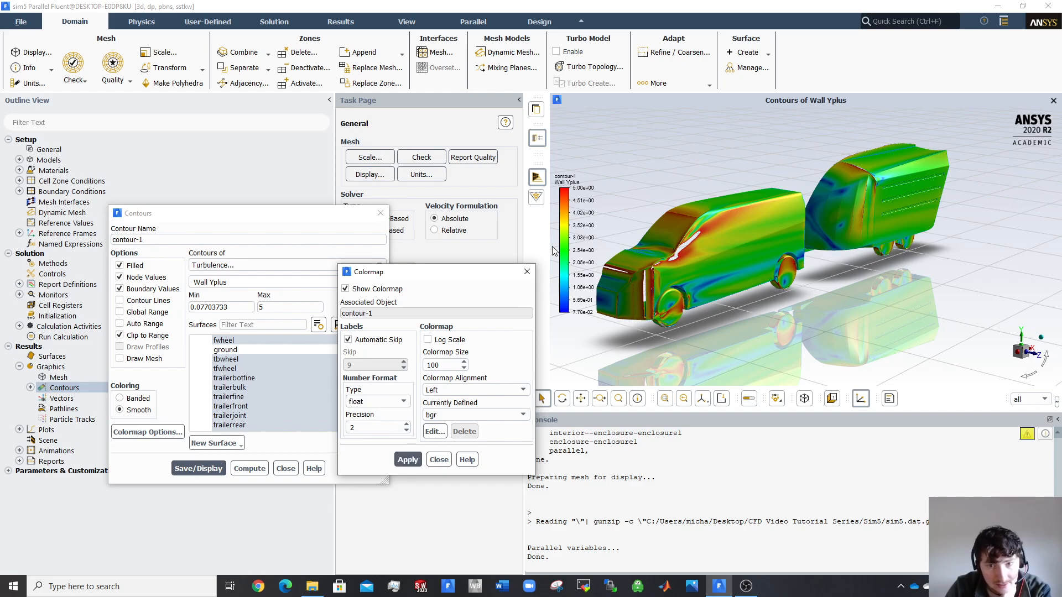
click(438, 459)
Raise the contour range maximum to 6, redisplay contour-1, and inspect the van and trailer from the rear and front
click(213, 312)
text(6)
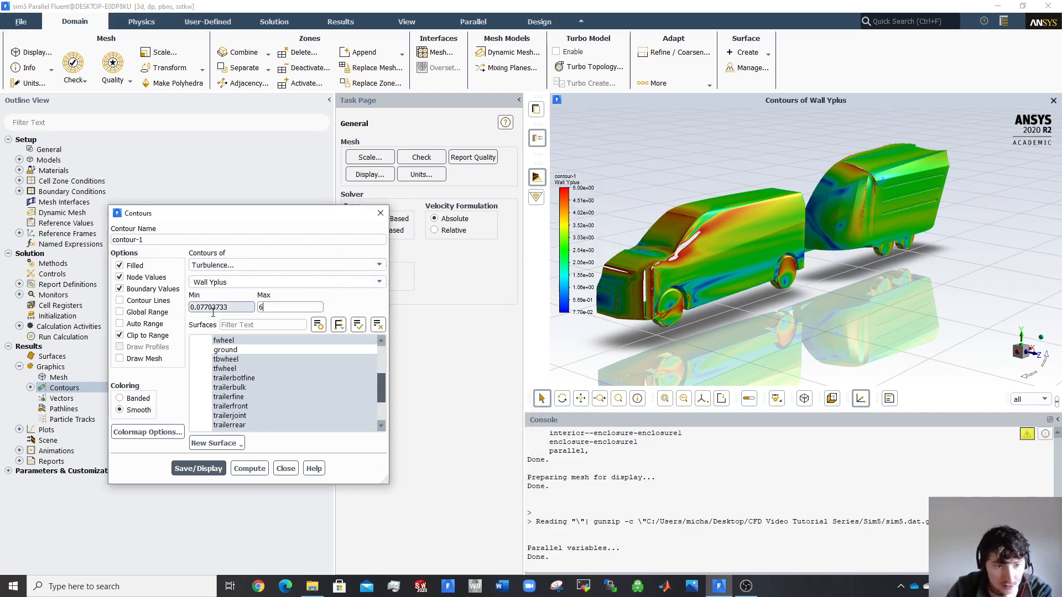
click(213, 469)
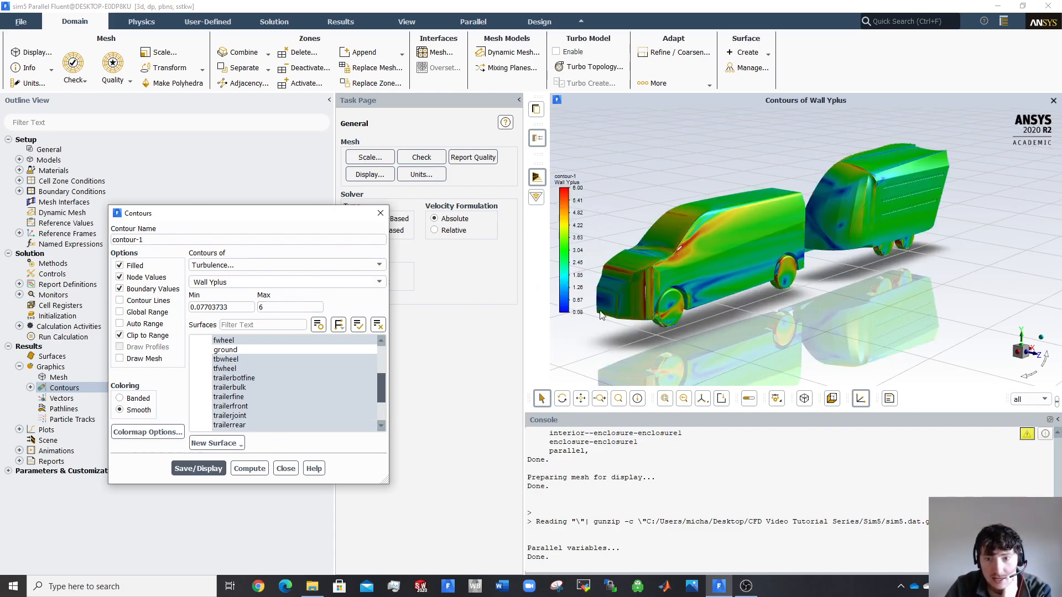
drag(685, 246, 975, 227)
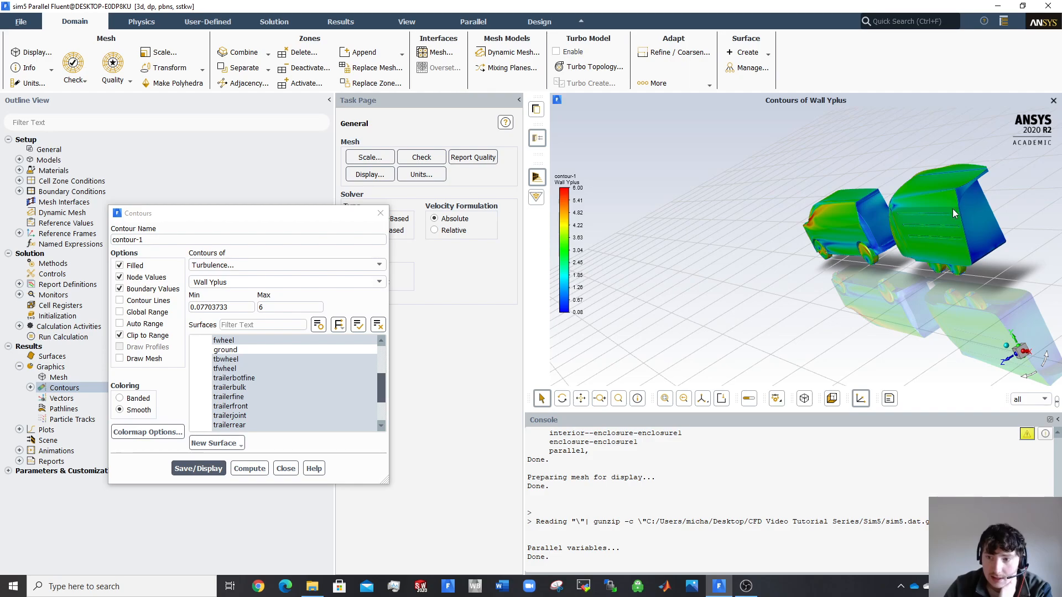
mouse_move(831, 230)
mouse_down()
mouse_move(918, 216)
mouse_move(869, 236)
mouse_move(964, 214)
mouse_move(799, 230)
mouse_move(842, 244)
mouse_up()
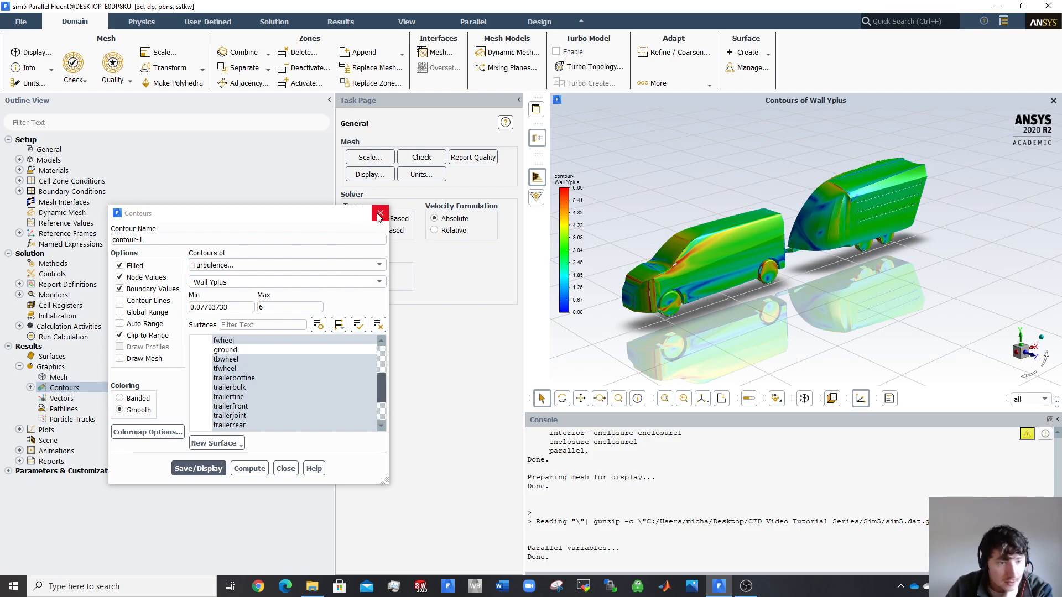
Change the contour quantity to Pressure and replace the selected wall surfaces with the symmetry surface
click(266, 267)
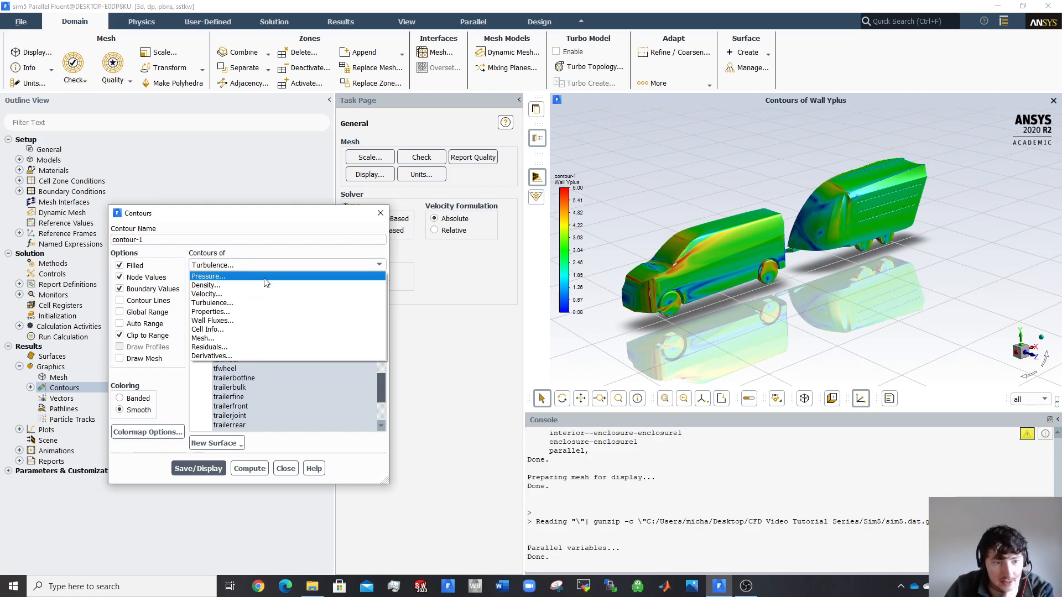
click(264, 277)
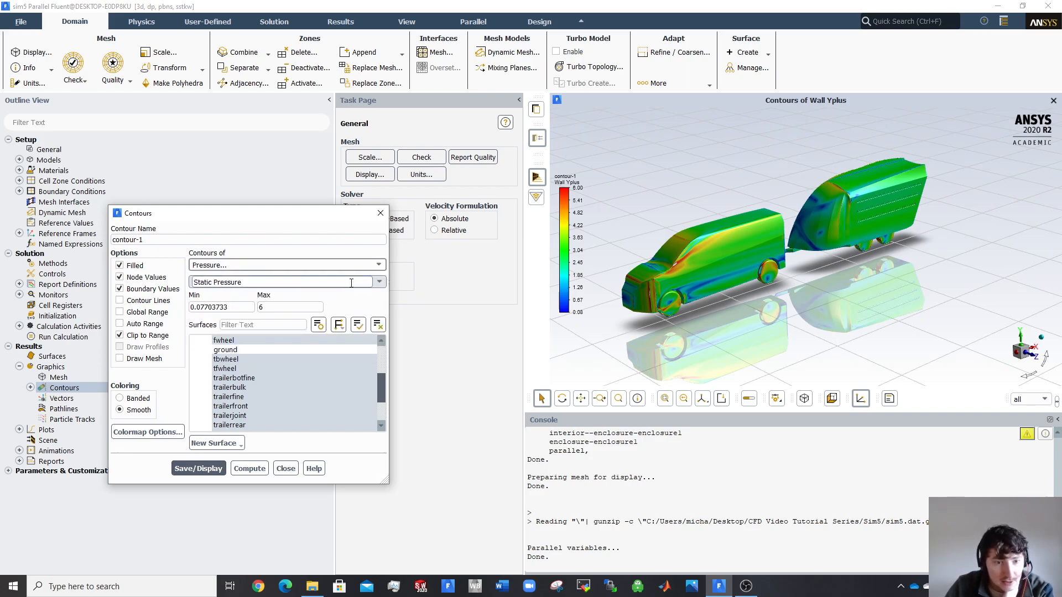
click(380, 282)
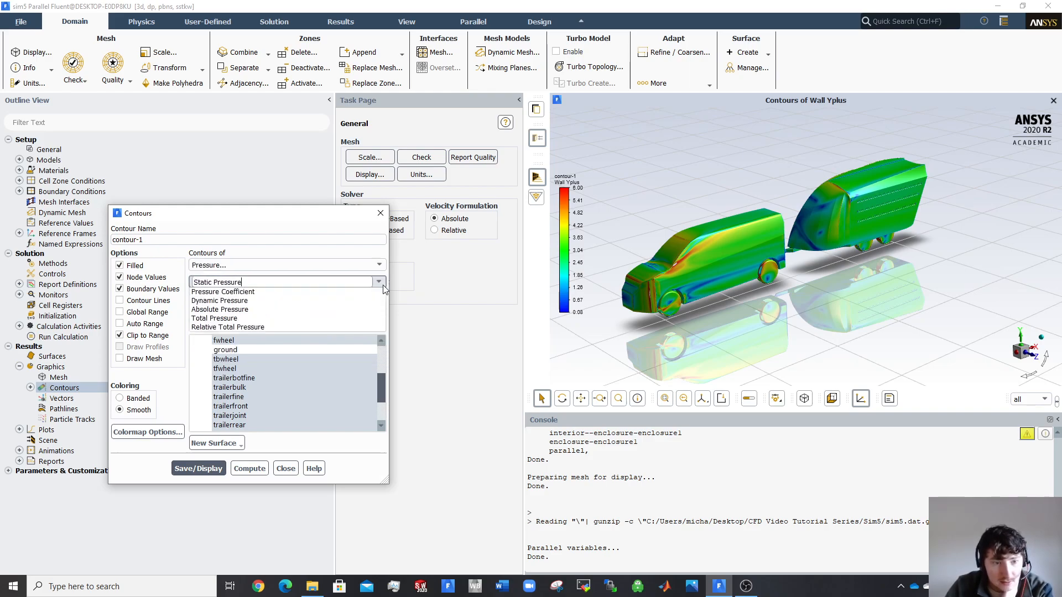
click(282, 264)
right_click(249, 365)
click(205, 353)
scroll(206, 353, up, 3)
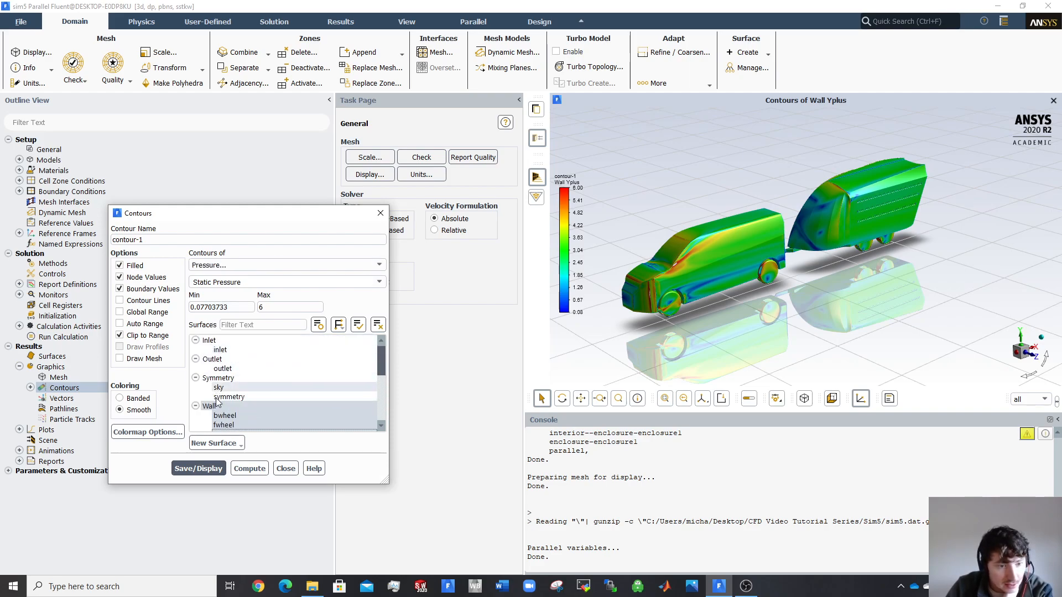
click(217, 405)
click(226, 378)
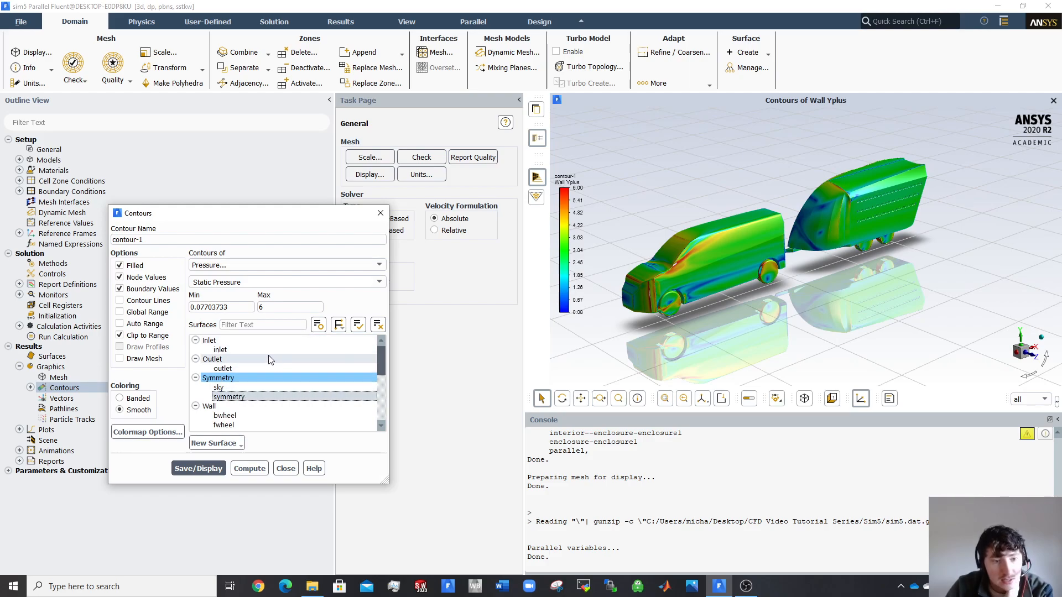
Re-enable the auto range, choose Pressure Coefficient as the variable, and save and display contour-1
click(120, 324)
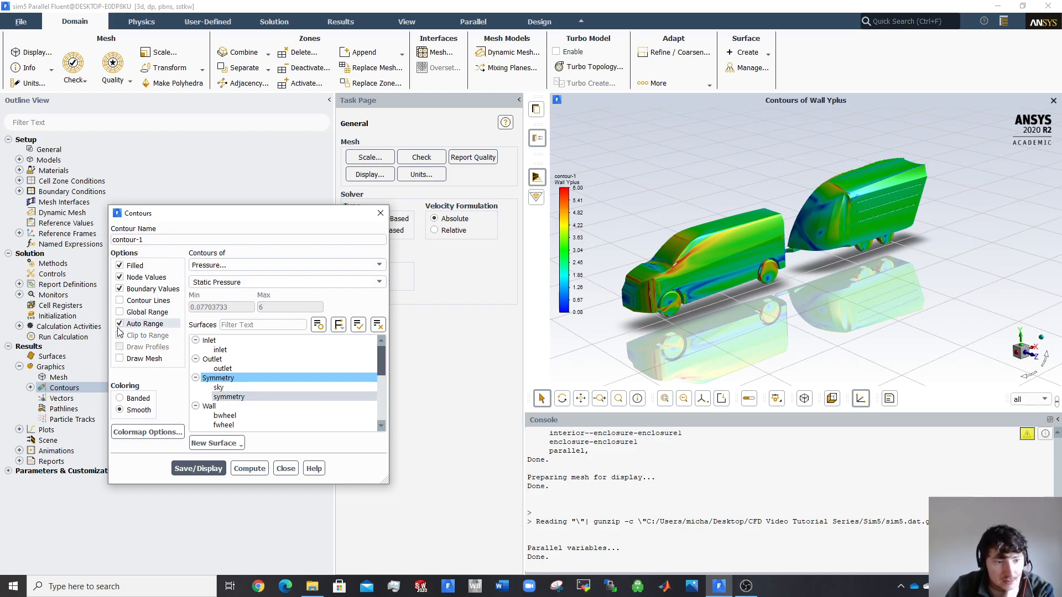
click(379, 282)
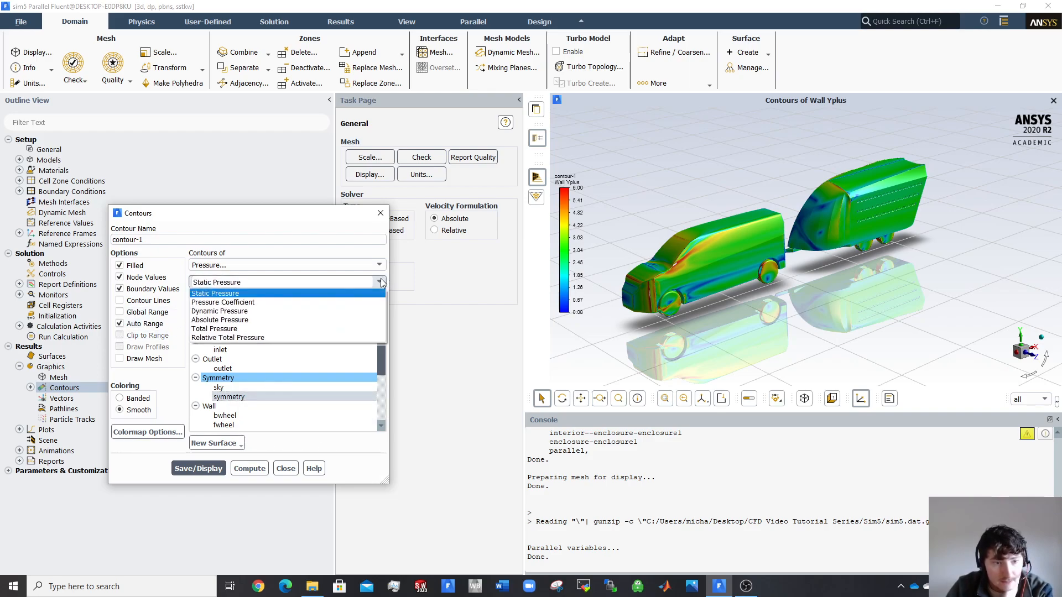
click(310, 302)
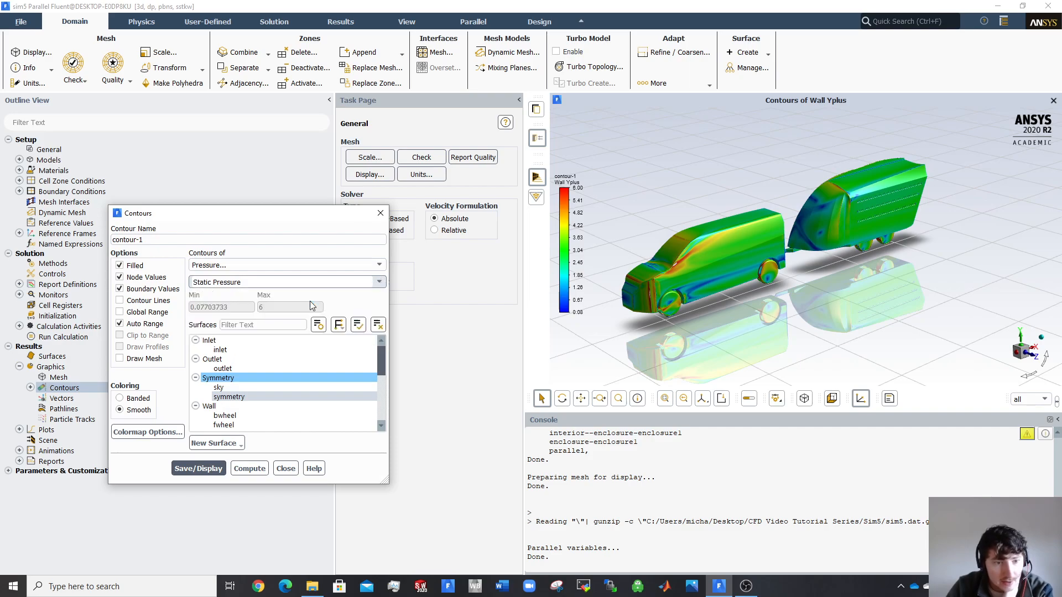
click(210, 470)
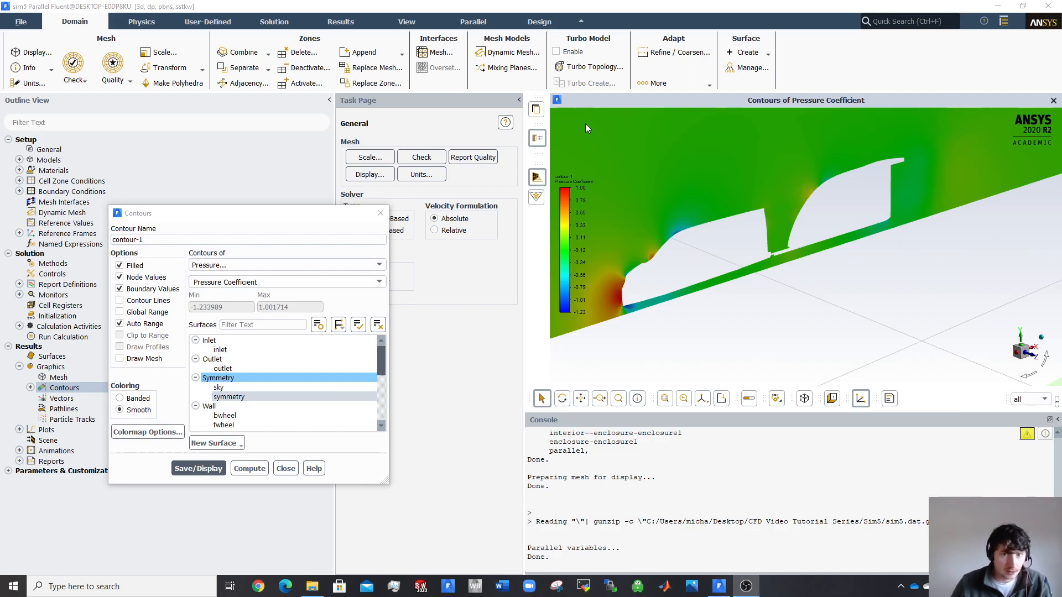
Collapse the task page, view the symmetry plane side-on around the vehicles, and move the Contours dialog clear of the graphics
click(520, 100)
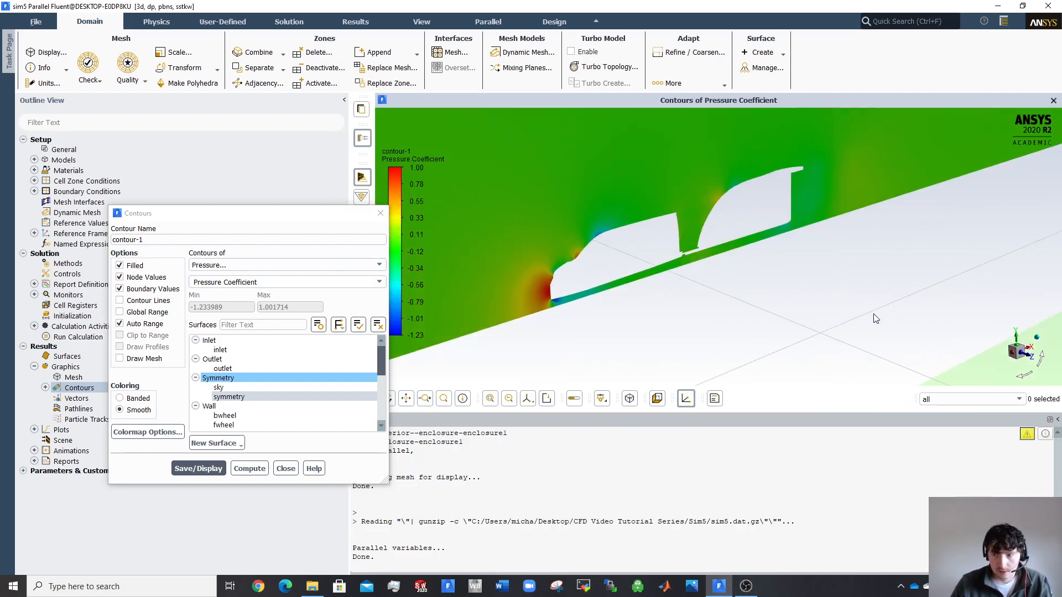
click(1028, 357)
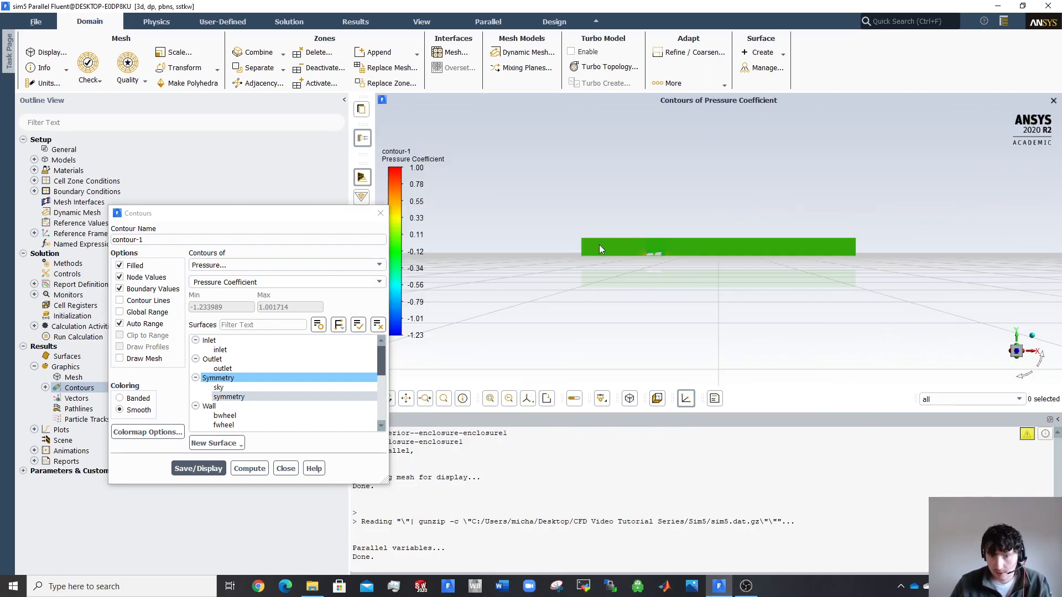
scroll(728, 248, up, 5)
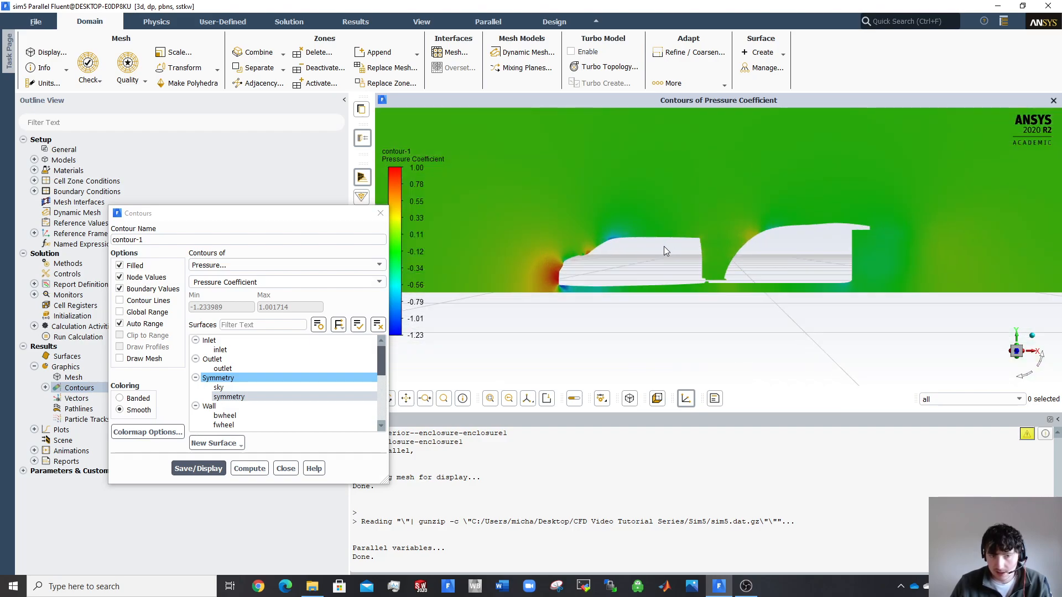
drag(301, 214, 188, 201)
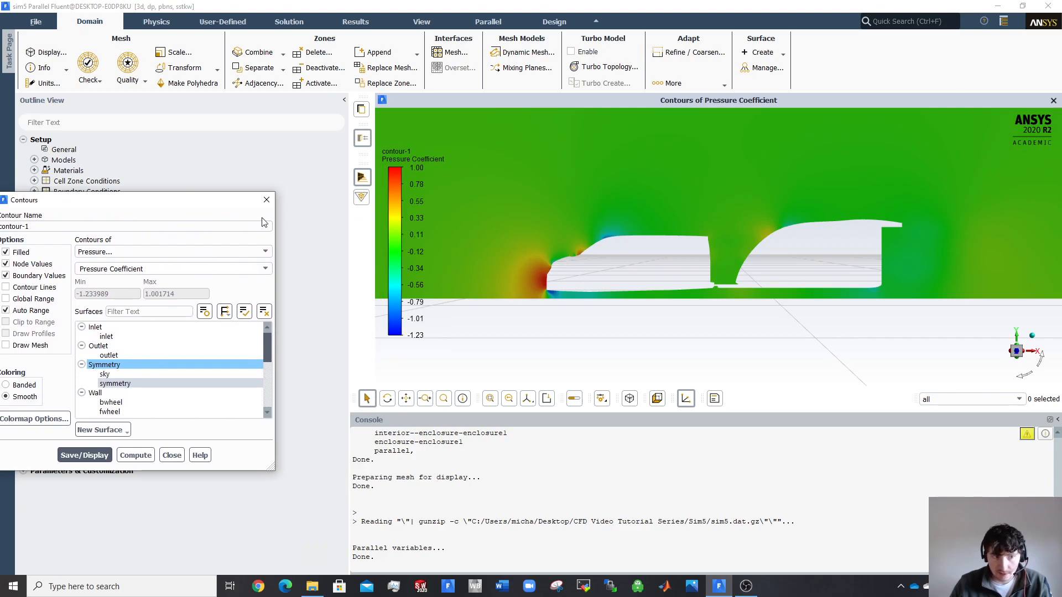
drag(201, 205, 247, 177)
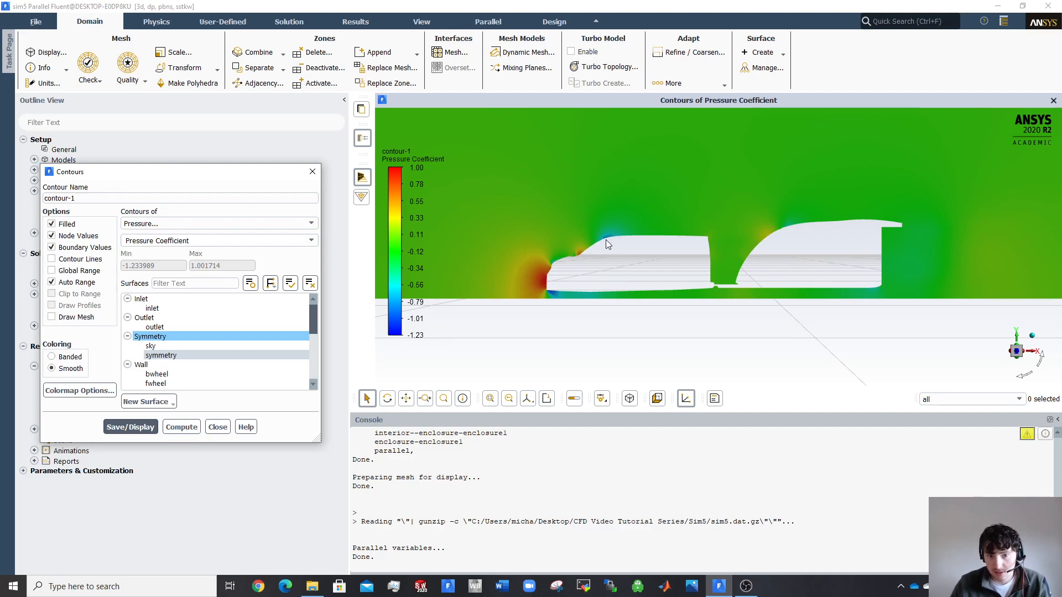
scroll(608, 239, up, 3)
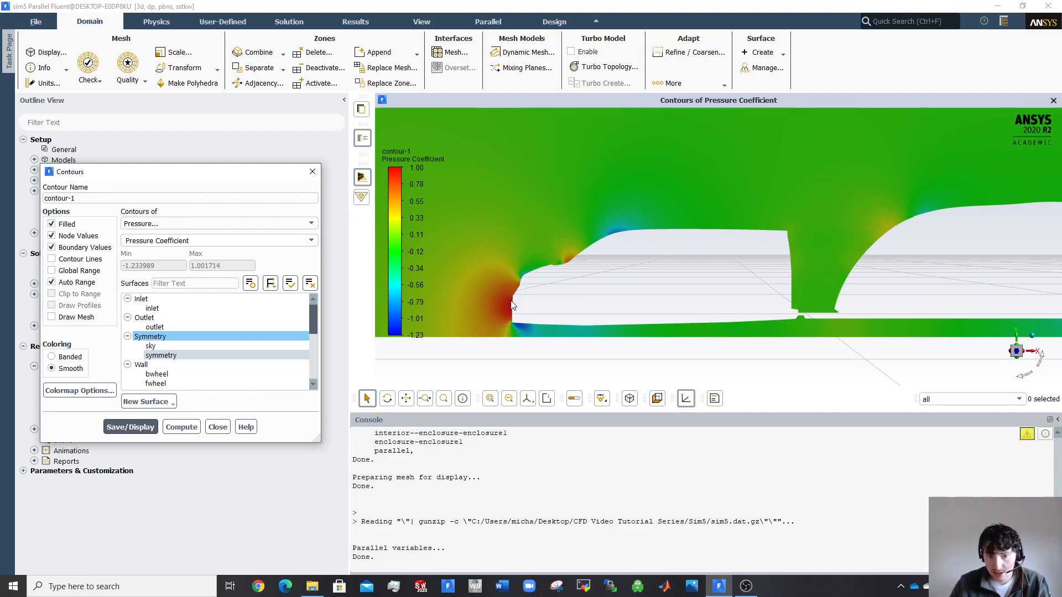
scroll(918, 252, down, 4)
scroll(1029, 240, up, 2)
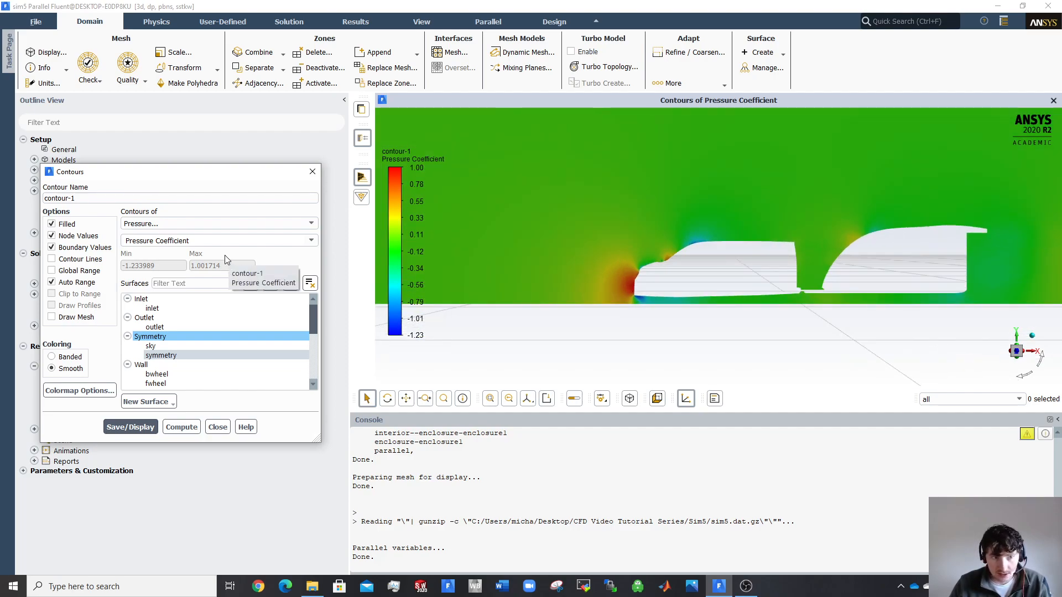
Change the contour variable to Total Pressure and save and display contour-1 on the symmetry plane
click(216, 222)
click(216, 223)
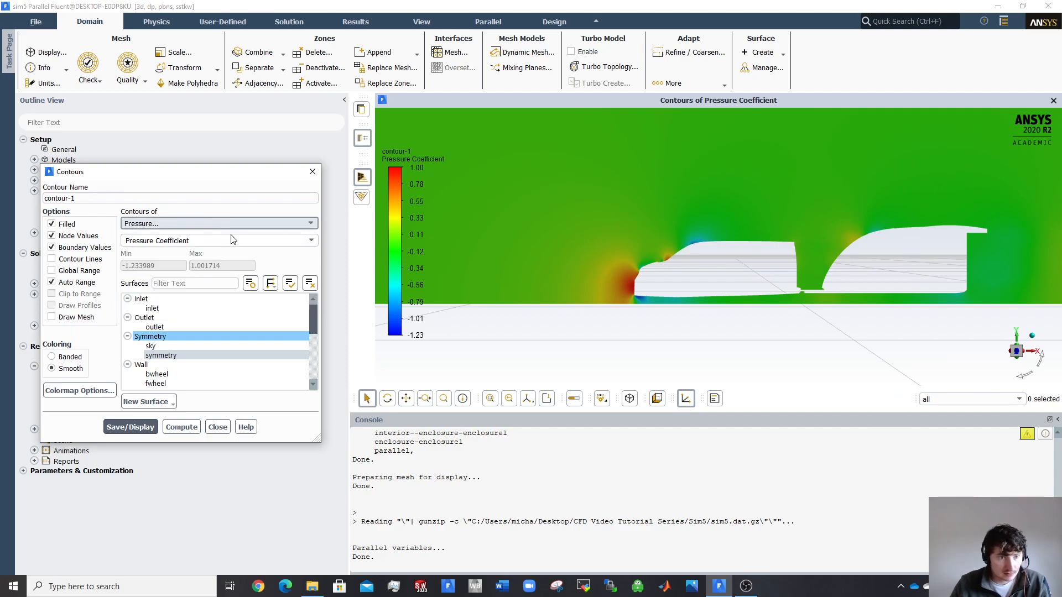
click(311, 242)
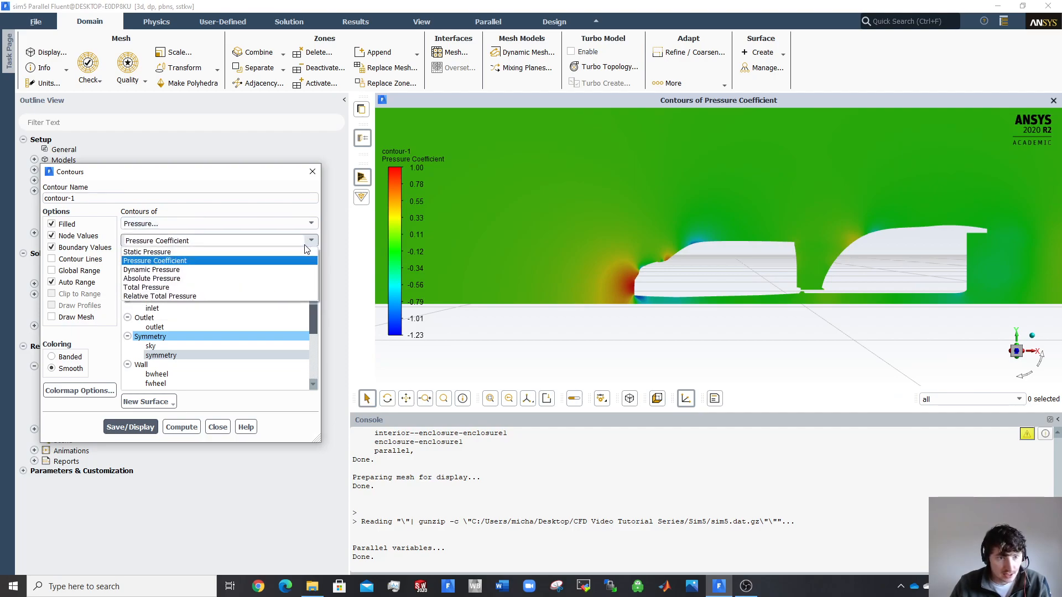
click(182, 288)
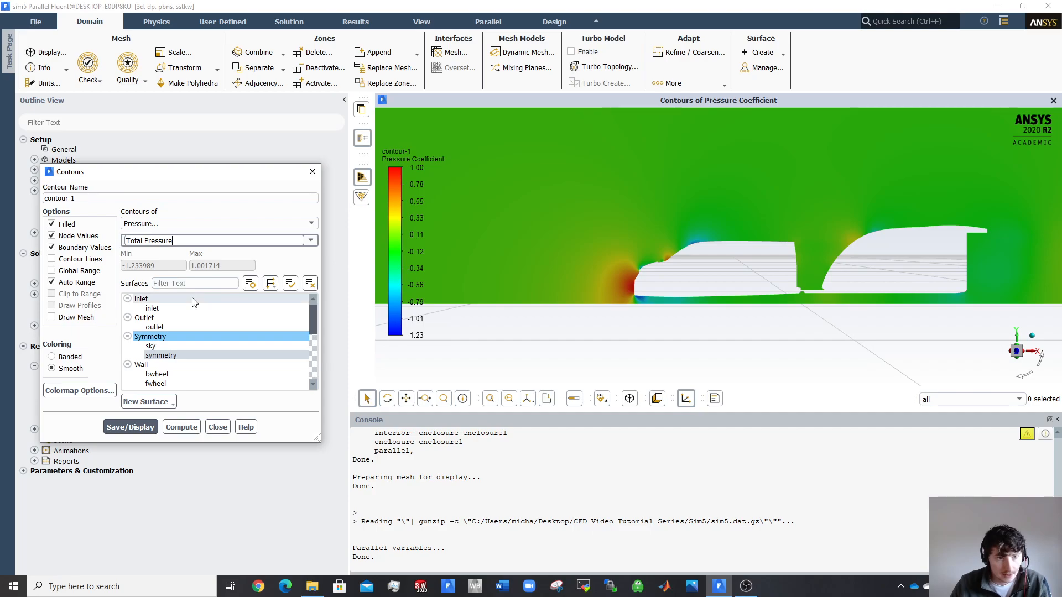
click(131, 427)
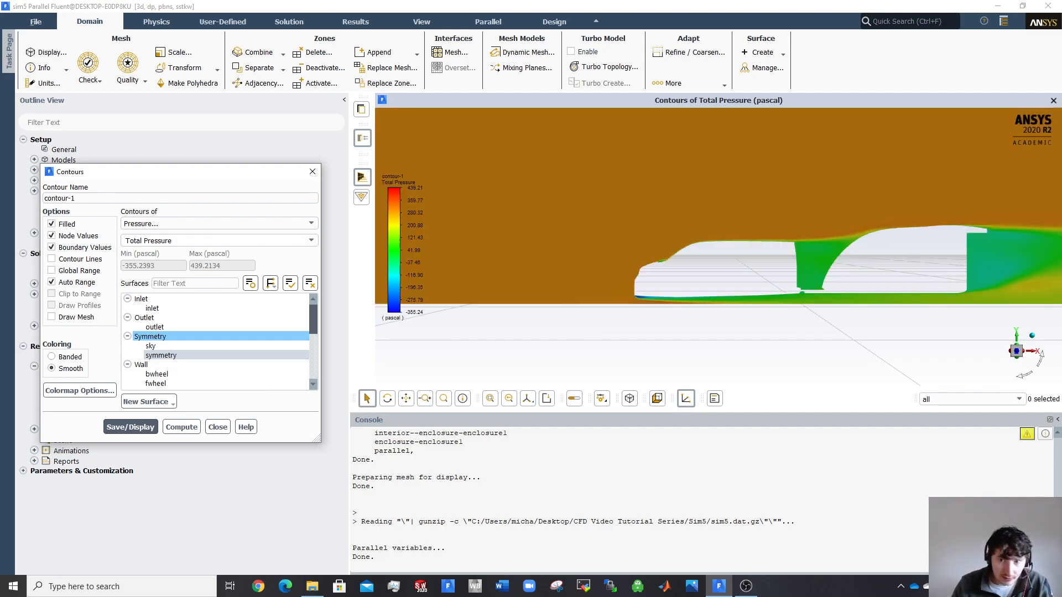
Examine the Total Pressure contours in the gap between van and trailer and in the wake behind the trailer
scroll(914, 267, up, 1)
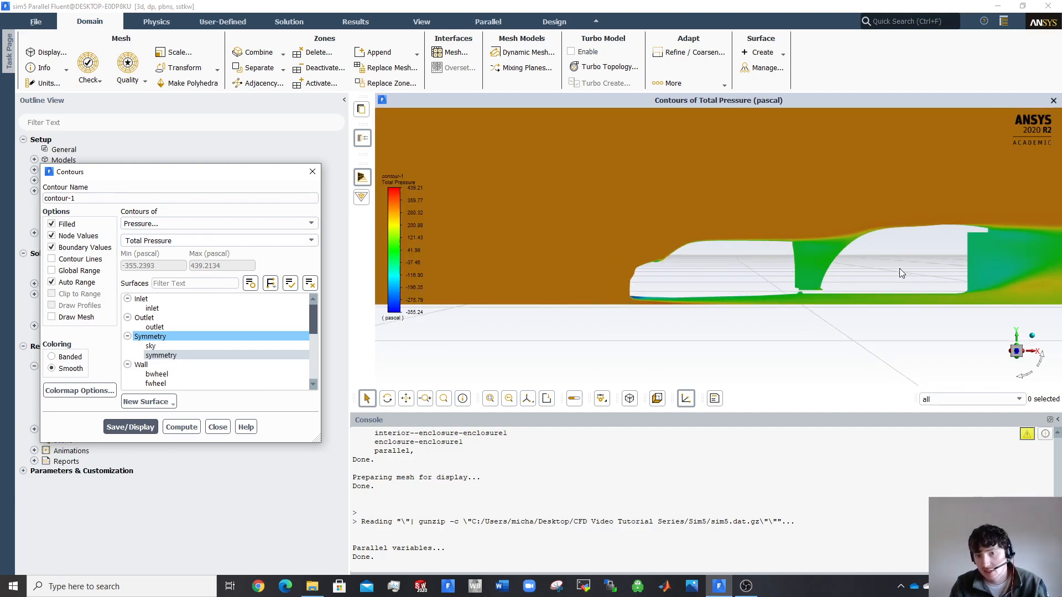
scroll(733, 261, down, 3)
middle_drag(815, 249, 531, 279)
scroll(712, 295, down, 1)
scroll(688, 306, up, 3)
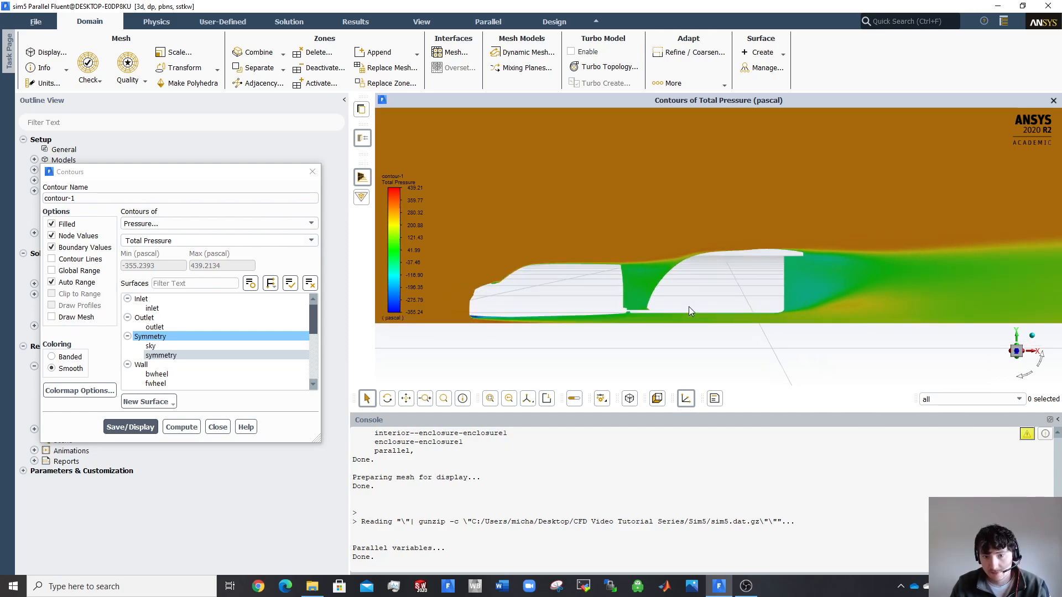
scroll(606, 307, up, 1)
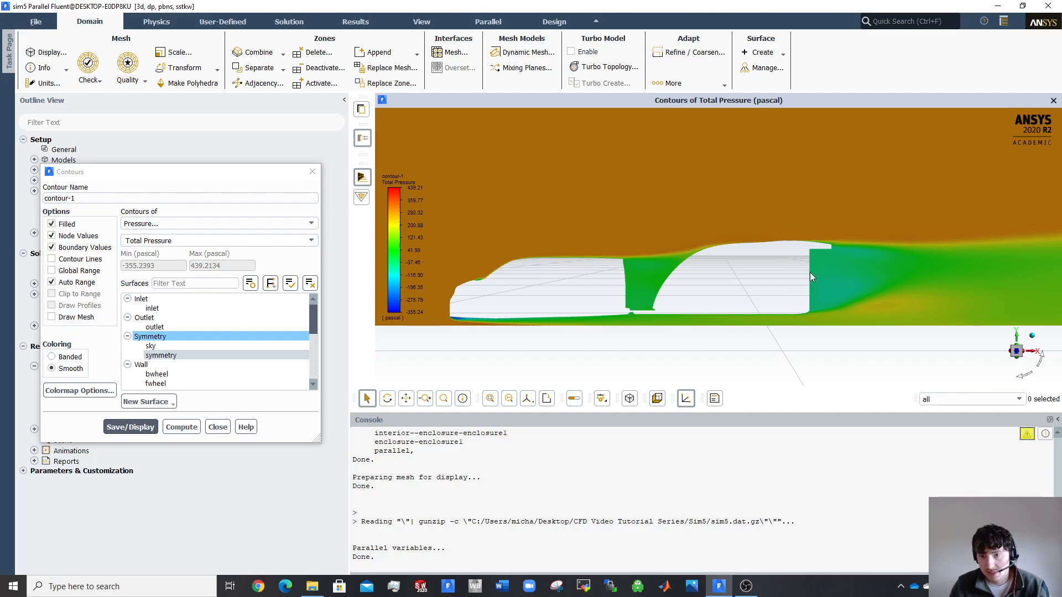
scroll(689, 255, up, 3)
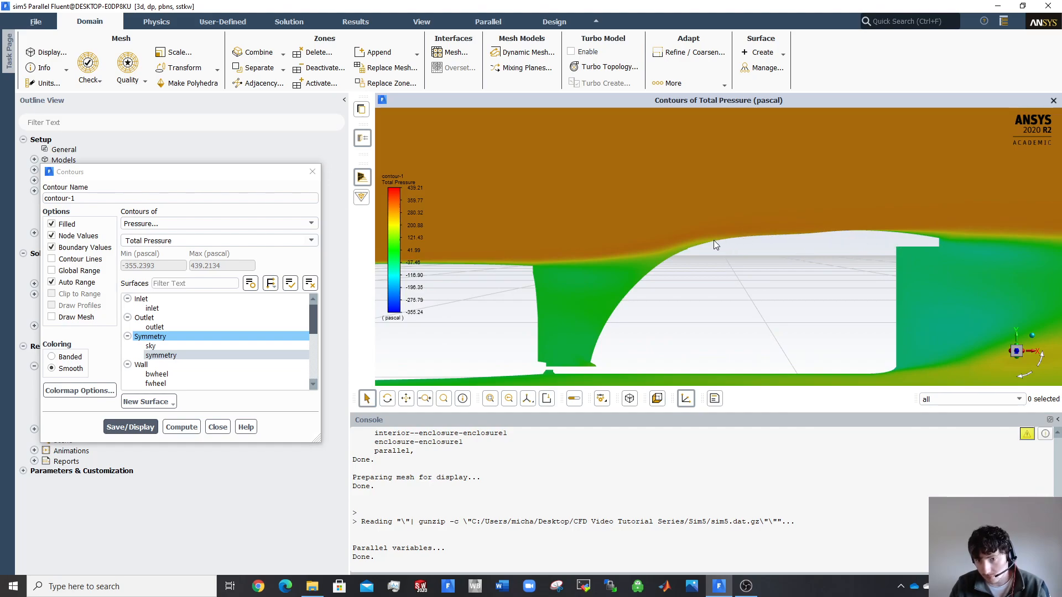
Change the contour variable to Velocity Magnitude and save and display contour-1 on the symmetry plane
scroll(719, 244, down, 5)
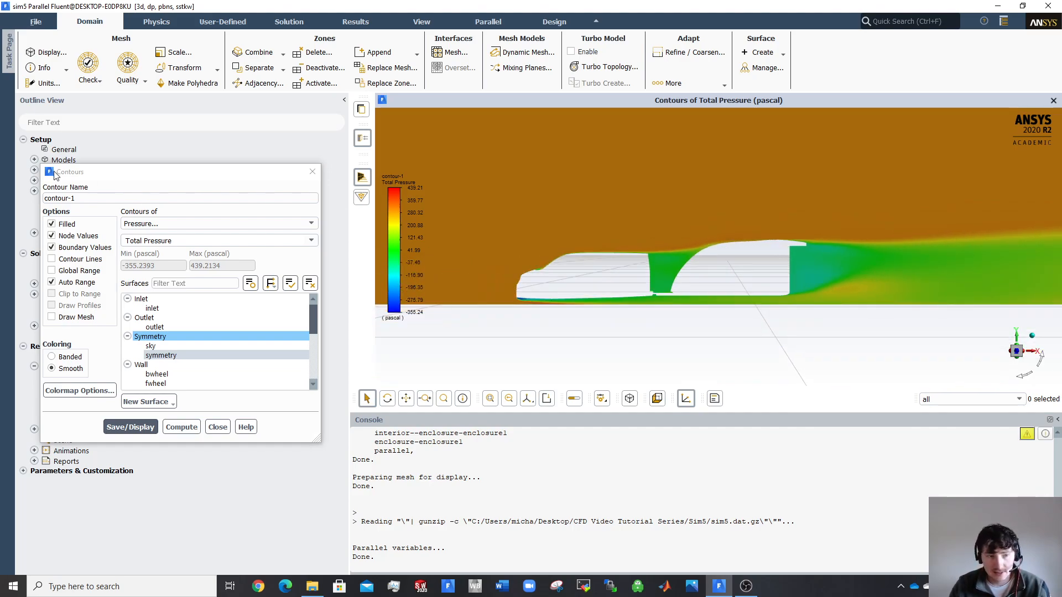
click(232, 223)
click(181, 255)
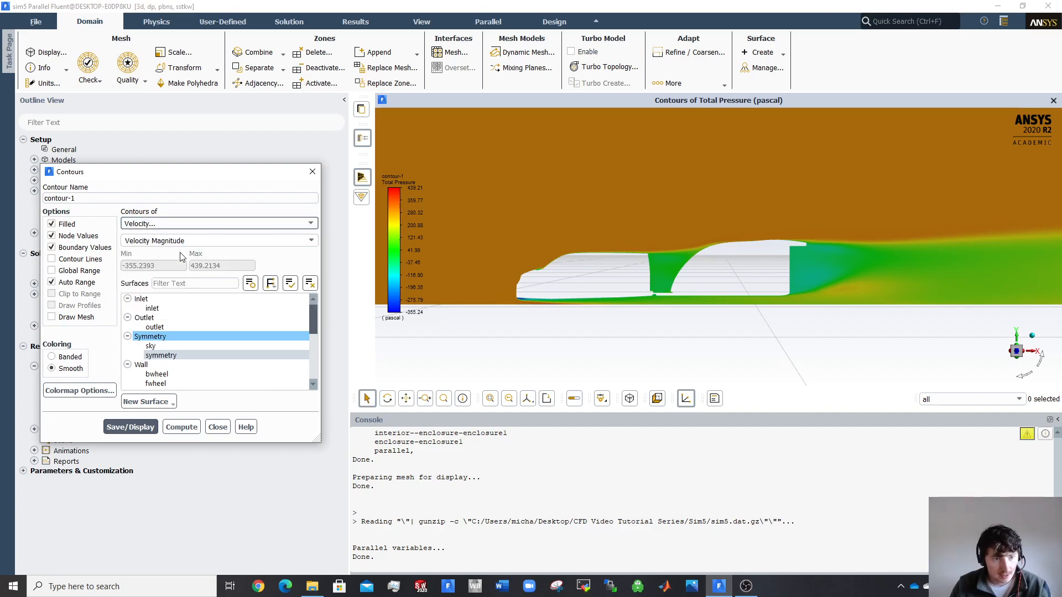
click(317, 242)
click(161, 250)
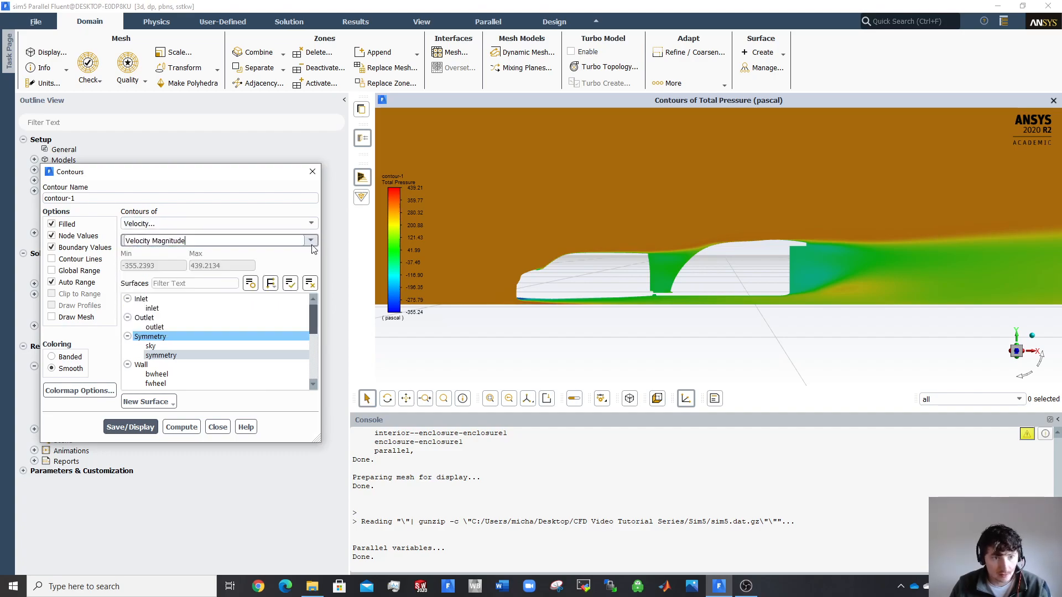
click(138, 426)
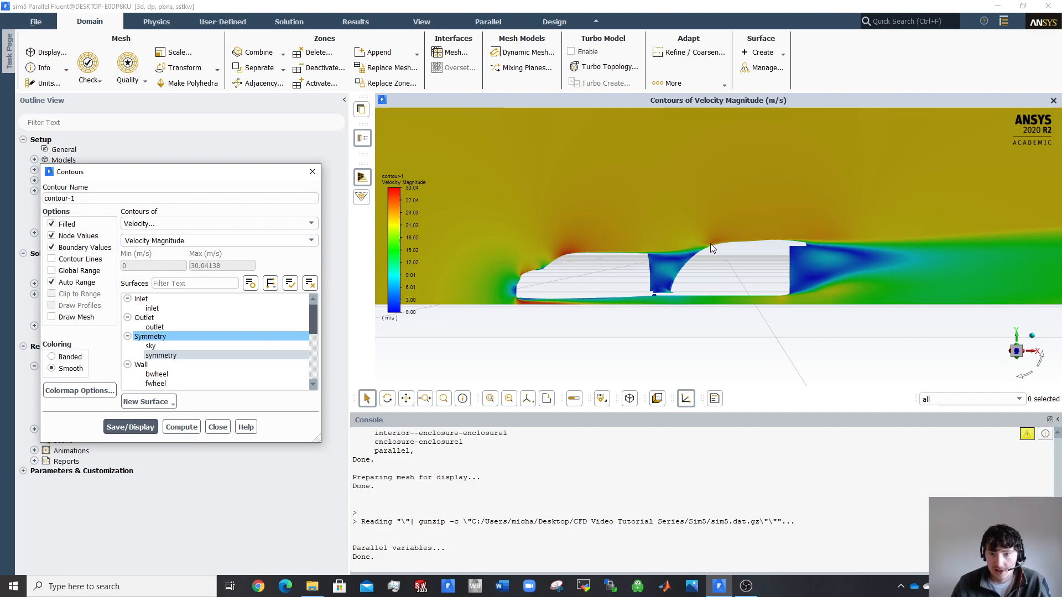
Examine the Velocity Magnitude contours over the van roof, in the gap, under the vehicles and in the trailer wake
scroll(686, 261, up, 4)
scroll(575, 250, up, 2)
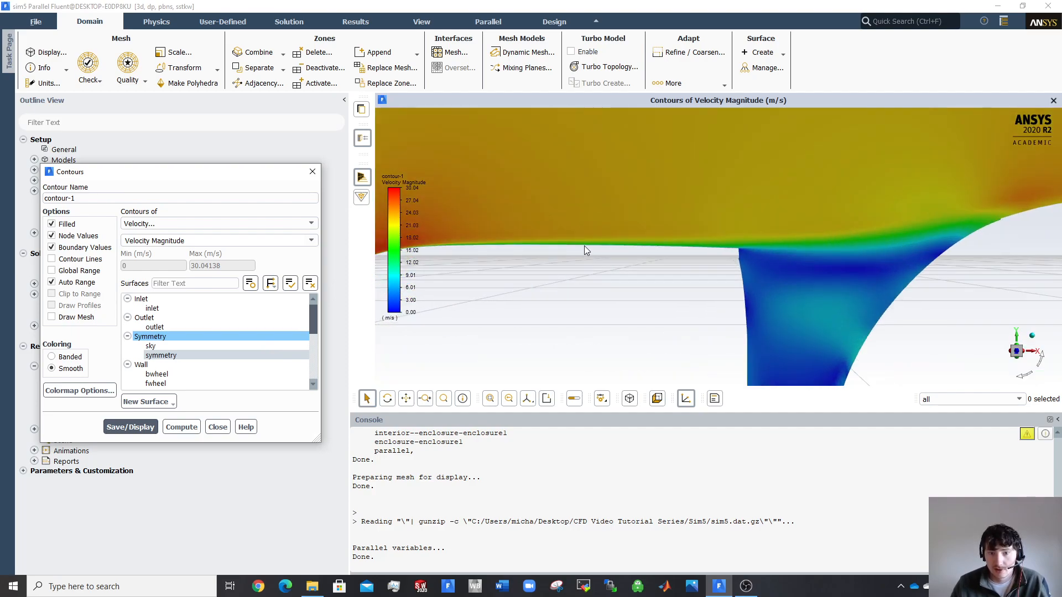
scroll(742, 249, down, 3)
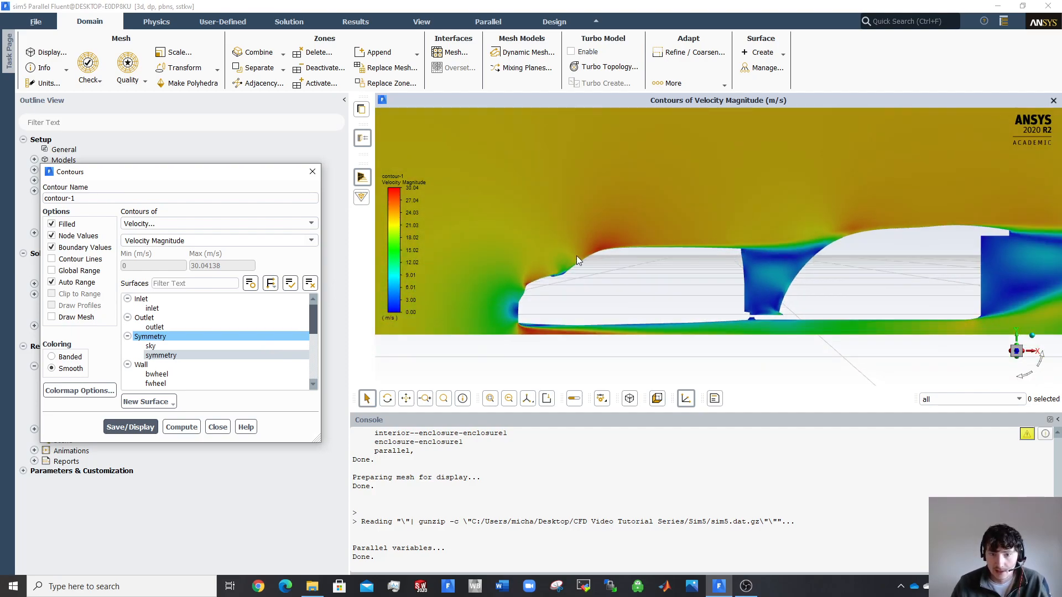
scroll(672, 323, up, 2)
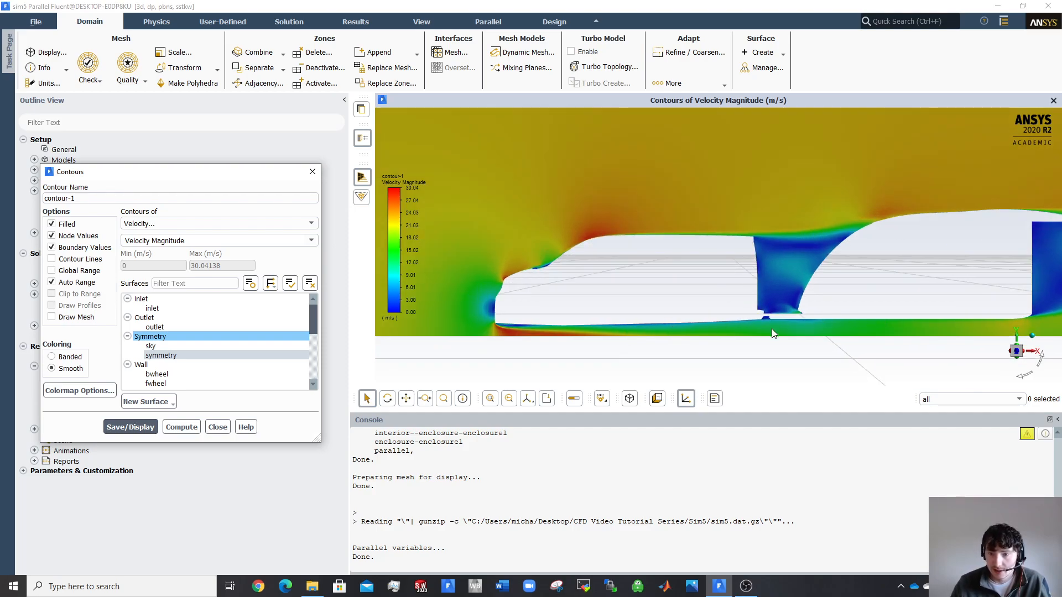
scroll(968, 319, down, 3)
scroll(968, 320, up, 2)
middle_drag(865, 317, 638, 303)
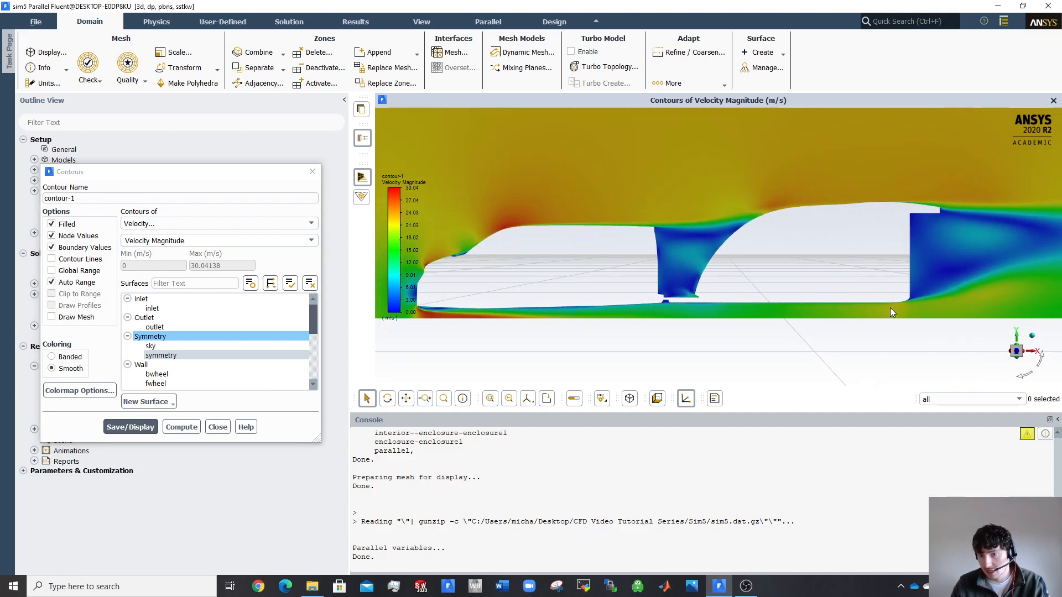
scroll(904, 303, down, 1)
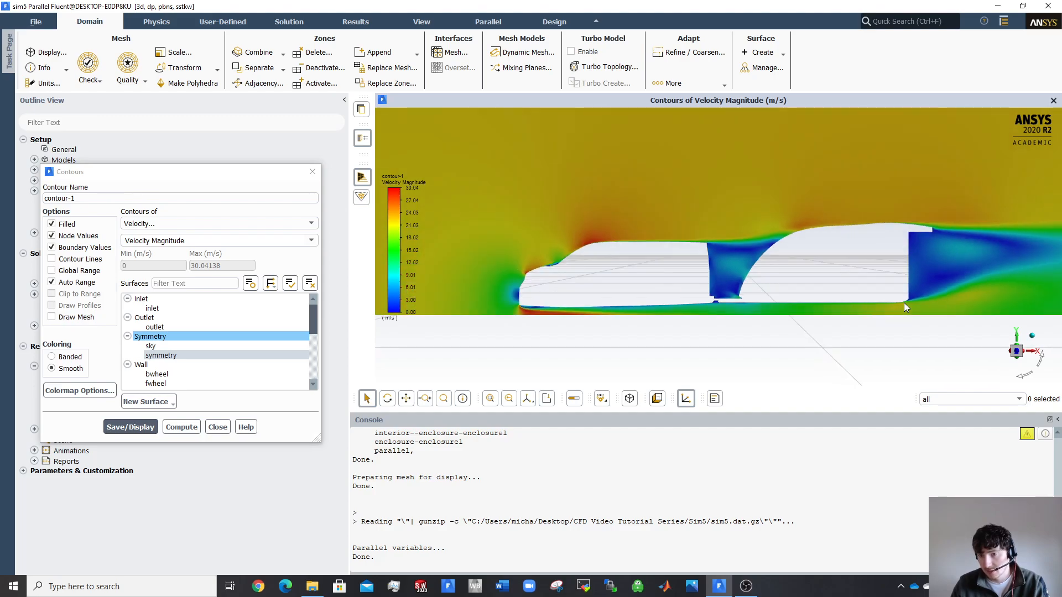
middle_drag(964, 299, 833, 287)
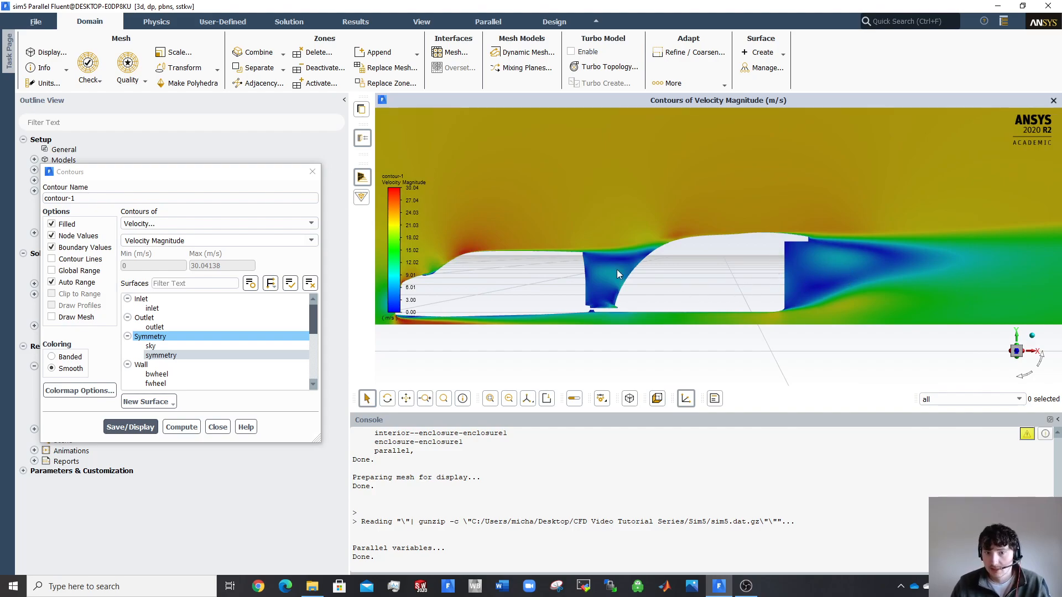
Enable mesh drawing for the contour plot and display the faces of only the wall surfaces, excluding ground
drag(576, 279, 673, 325)
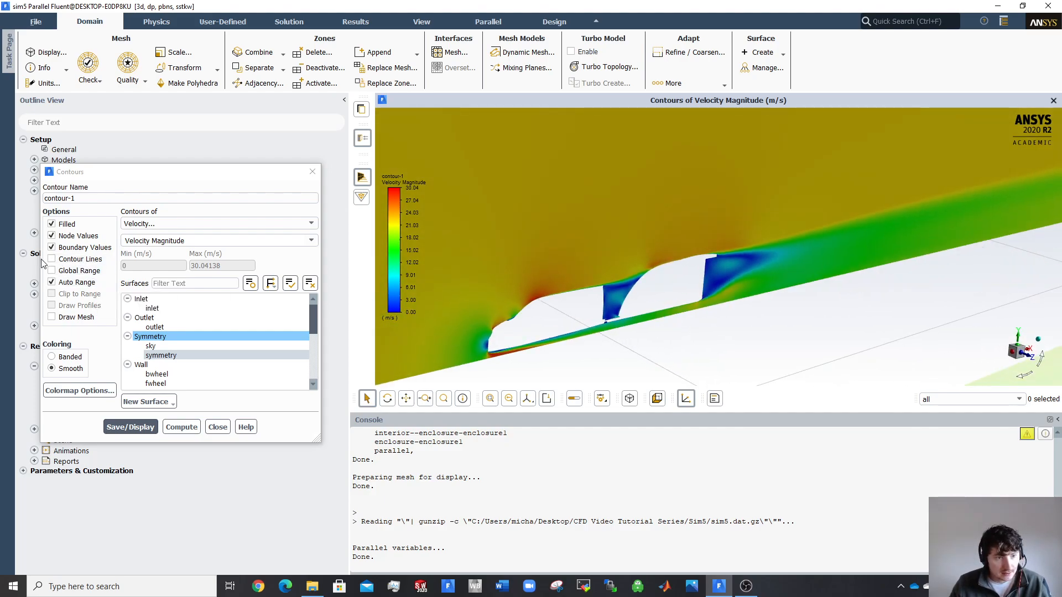
click(54, 319)
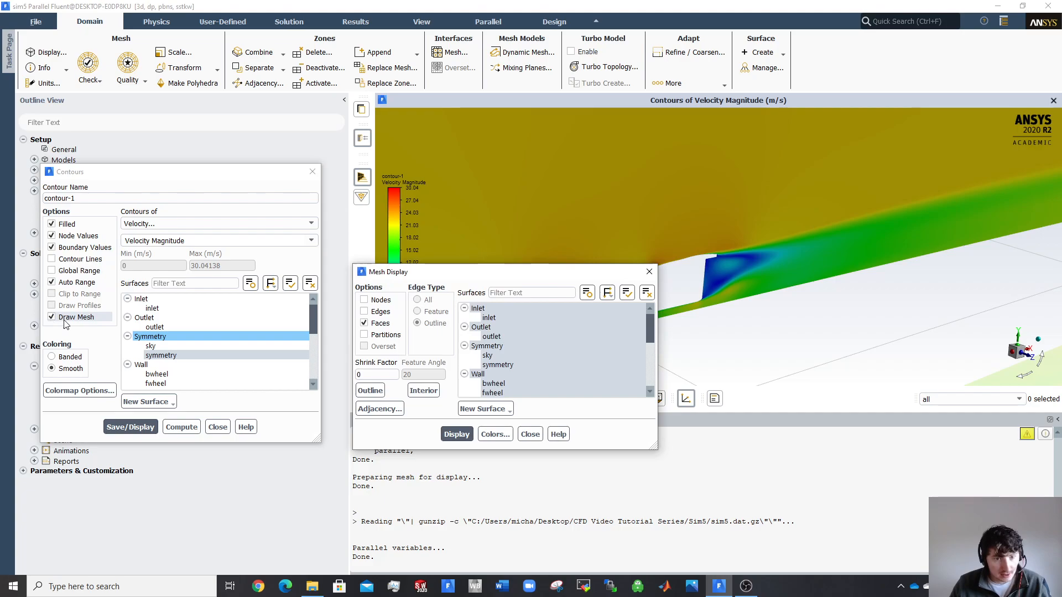
click(487, 308)
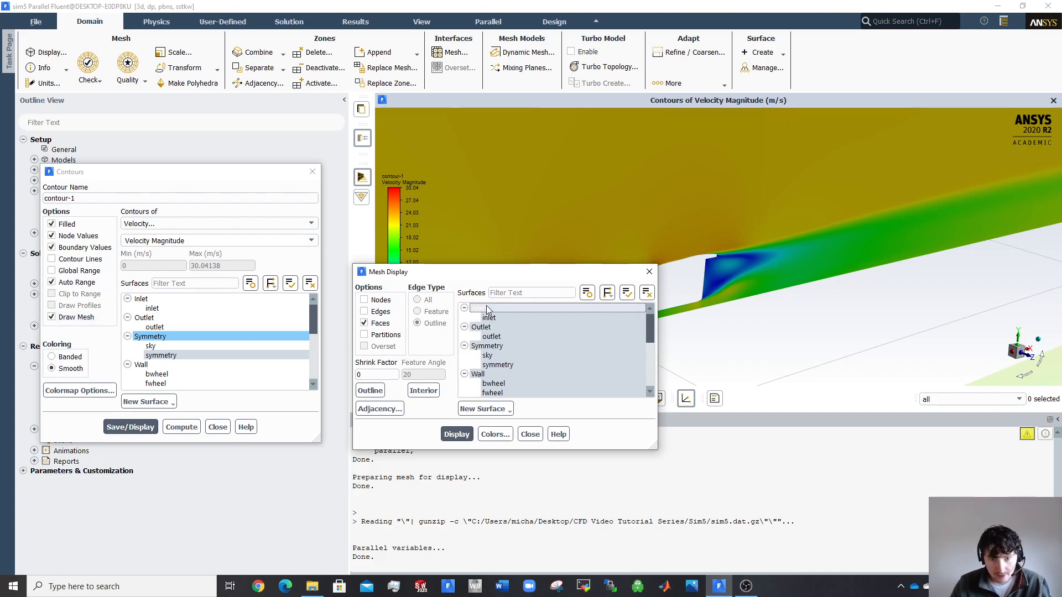
click(490, 346)
scroll(526, 343, down, 1)
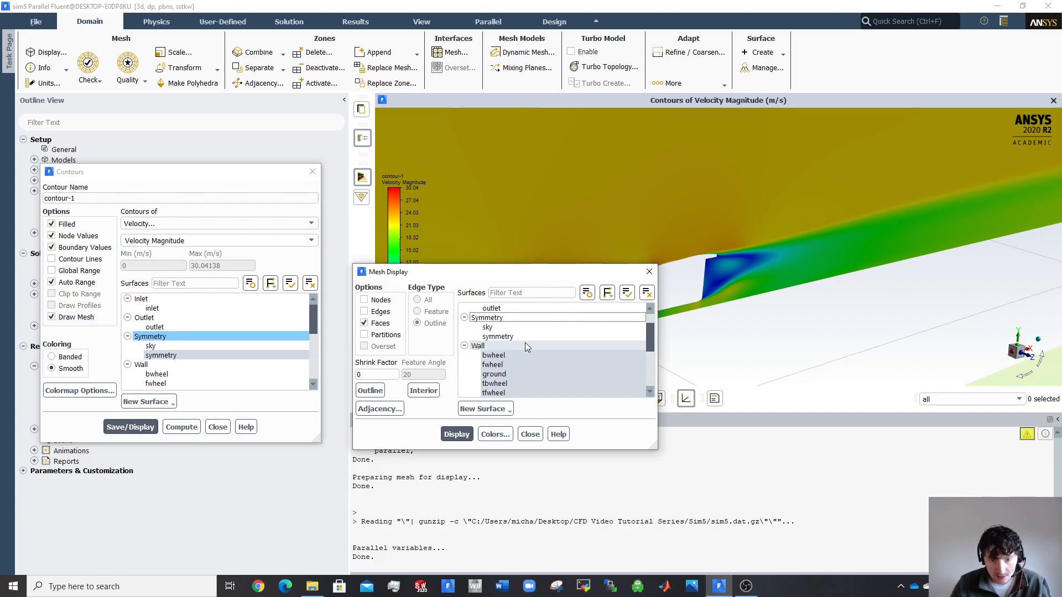
scroll(525, 344, down, 4)
scroll(526, 344, up, 3)
scroll(492, 347, down, 1)
scroll(487, 352, up, 1)
click(490, 346)
click(452, 434)
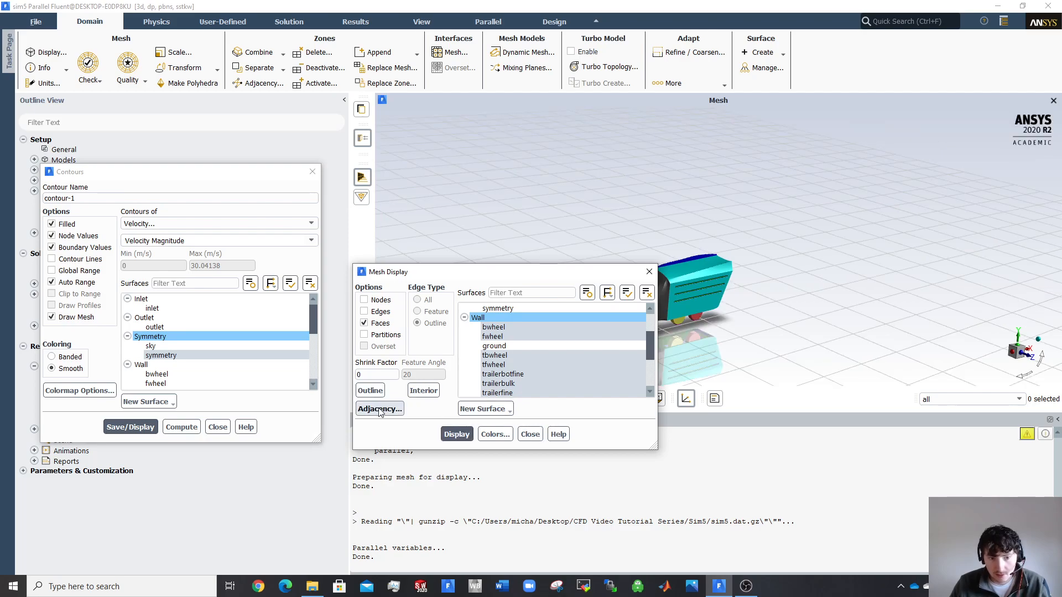
Redisplay the vehicle mesh, close its display settings, and save and display contour-1 with the van and trailer bodies overlaid
click(498, 435)
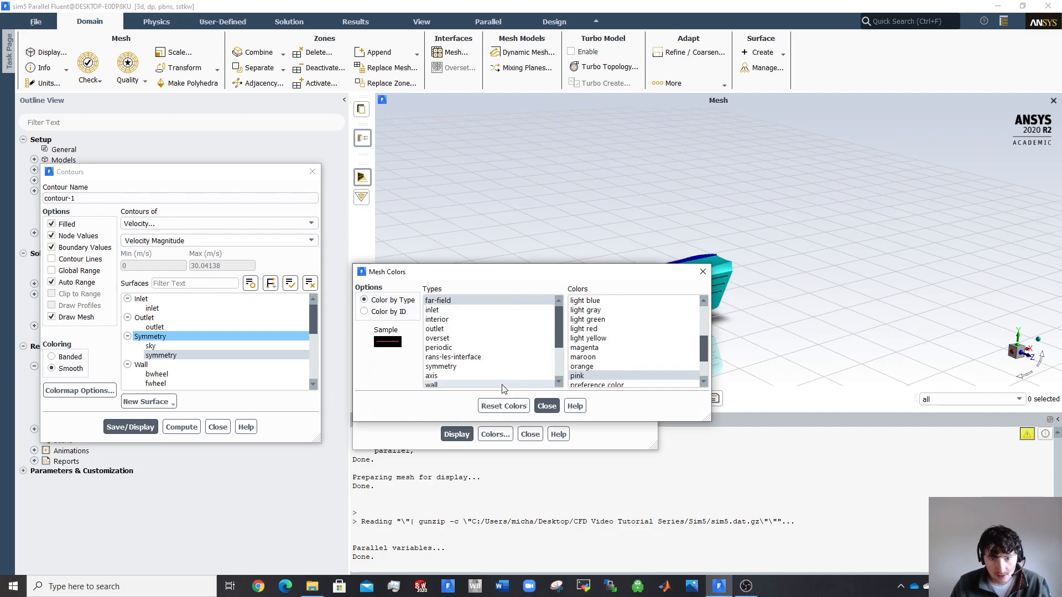
click(546, 405)
click(470, 435)
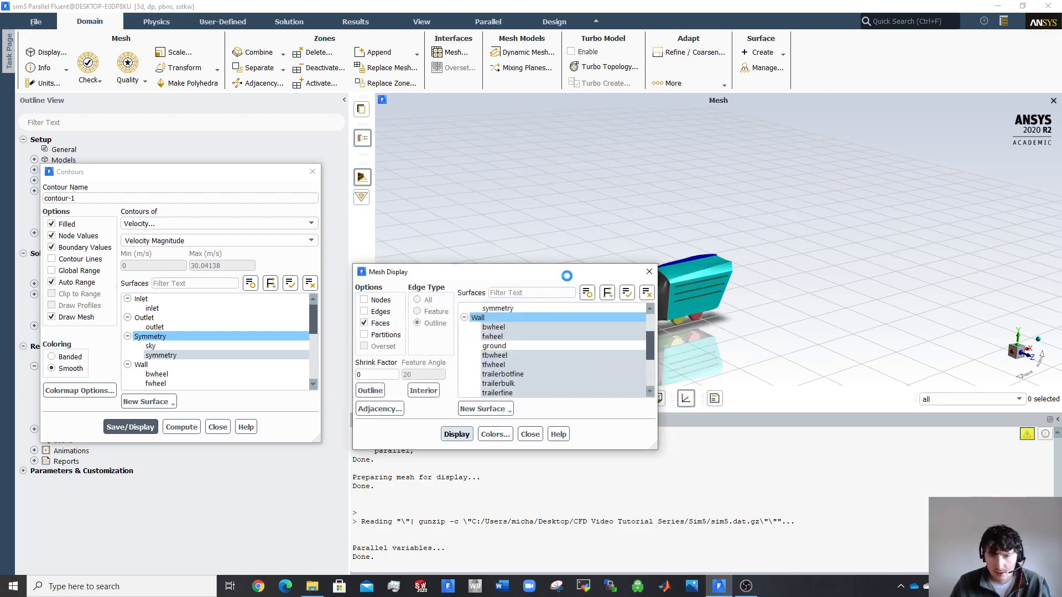
click(649, 272)
click(136, 423)
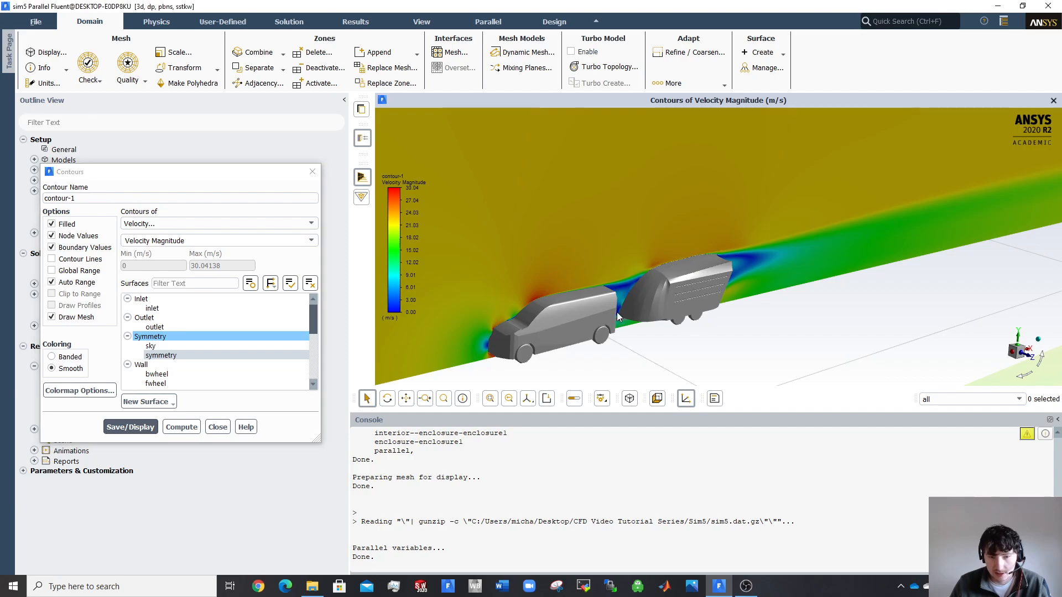
drag(535, 319, 556, 350)
drag(580, 311, 642, 237)
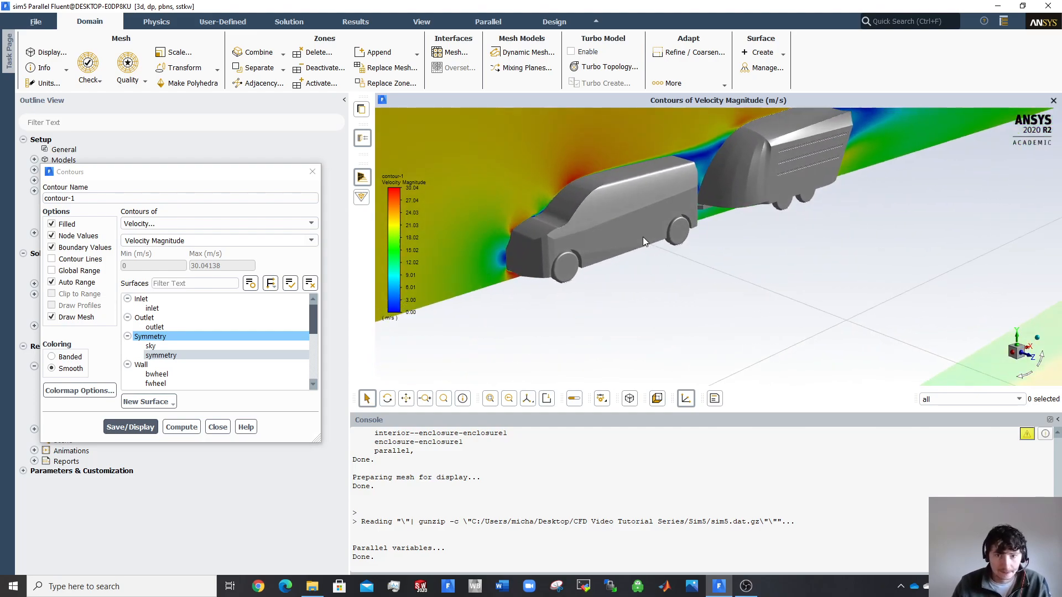
Set the contour variable to Wall Shear Stress in the Wall Fluxes category
click(217, 223)
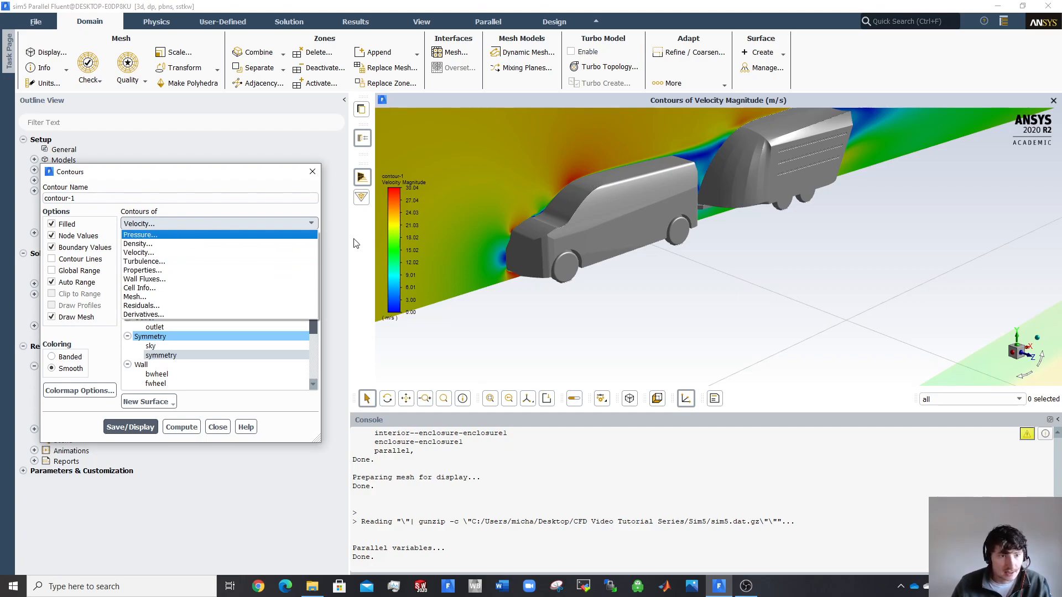
click(145, 253)
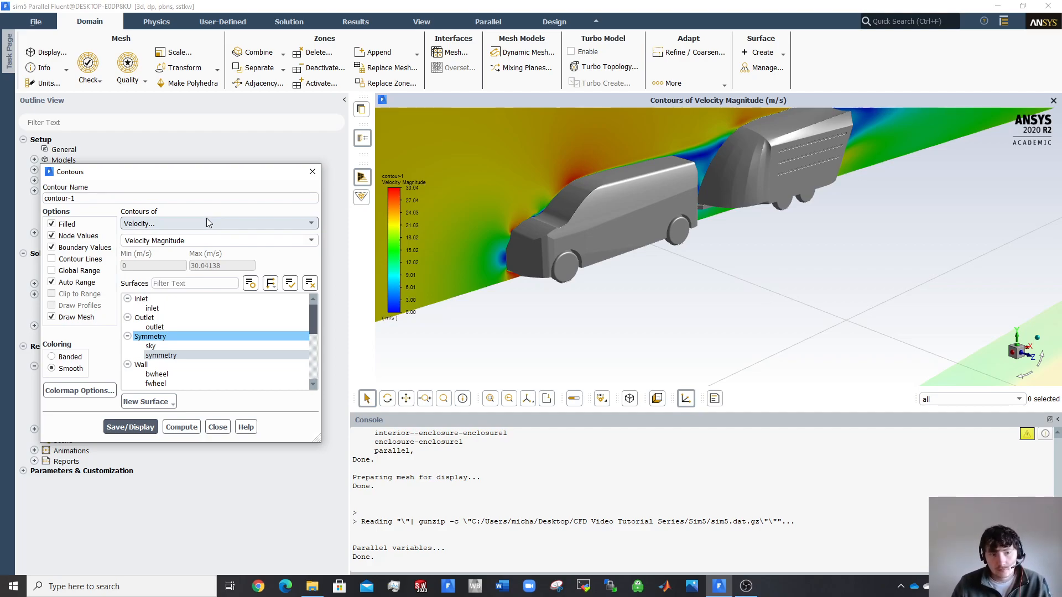
click(205, 223)
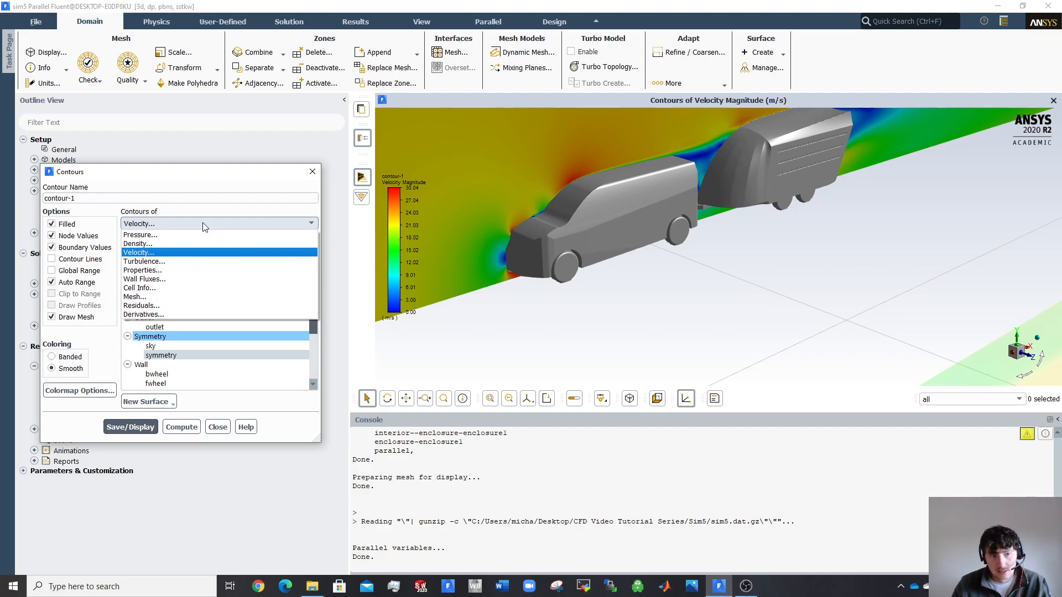
click(204, 223)
click(202, 224)
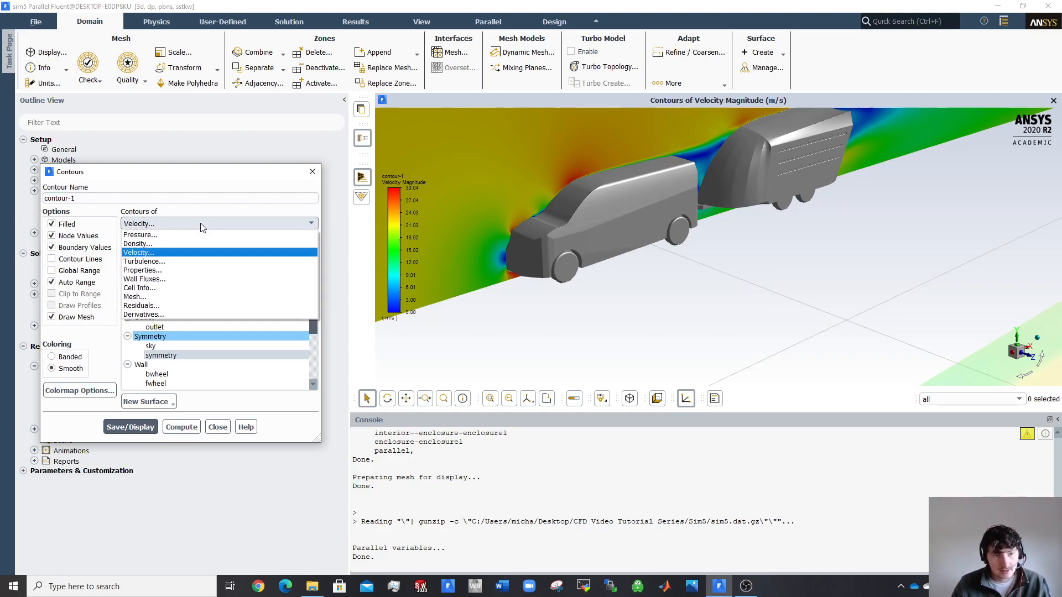
click(183, 280)
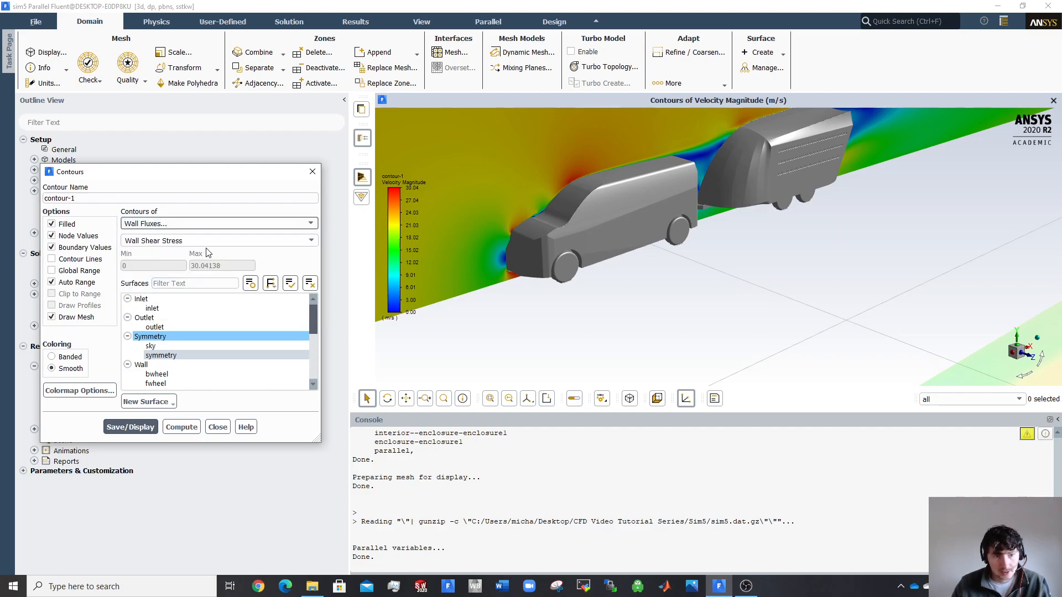
click(308, 242)
click(308, 240)
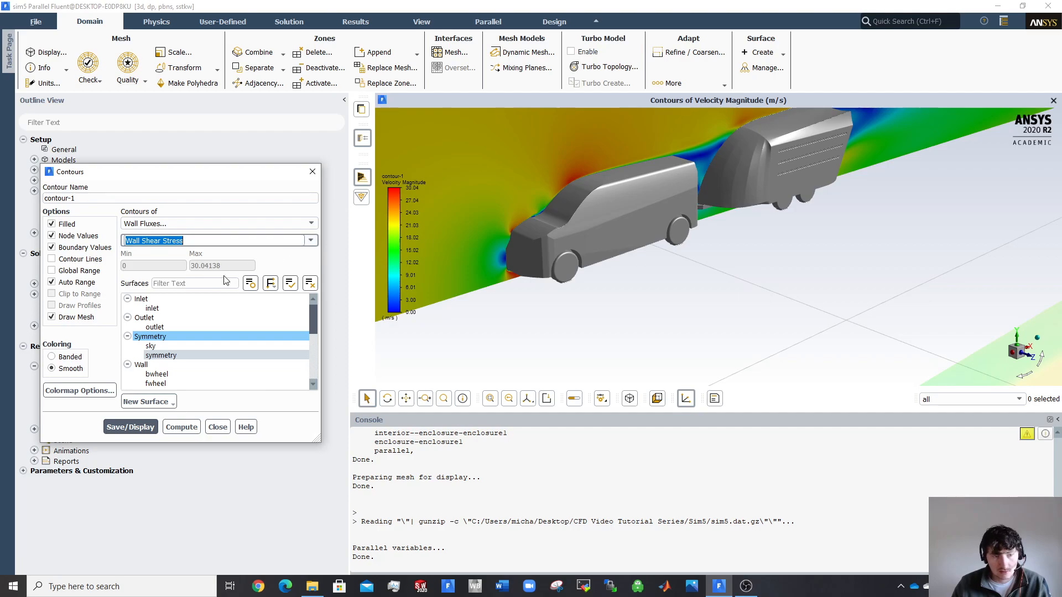
Replace the symmetry surfaces with all wall surfaces except ground, and save and display contour-1
click(187, 339)
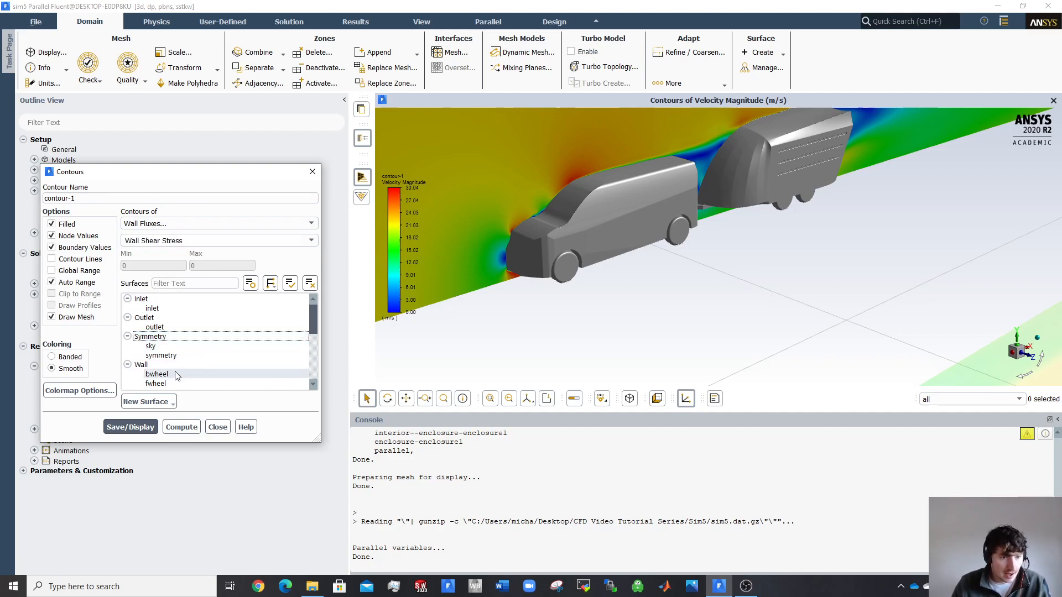
click(174, 363)
scroll(174, 362, down, 4)
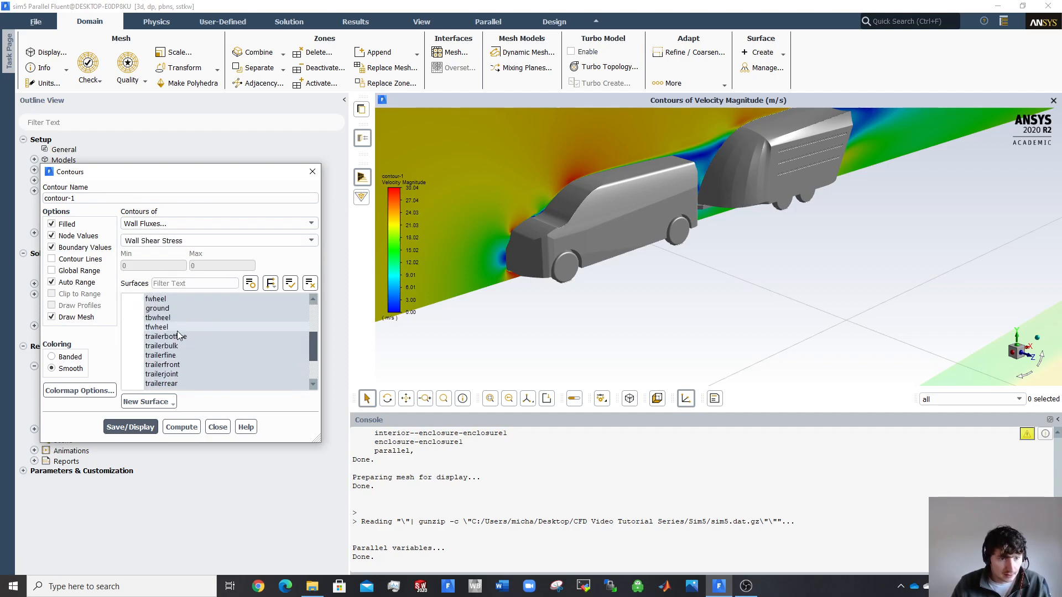
scroll(177, 330, up, 3)
scroll(200, 356, down, 1)
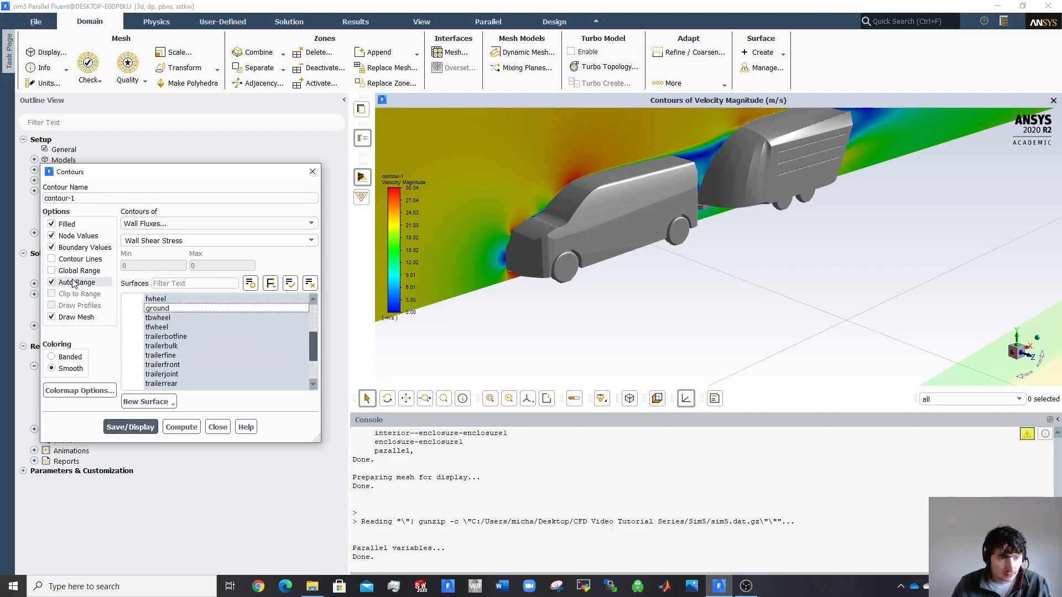
click(142, 429)
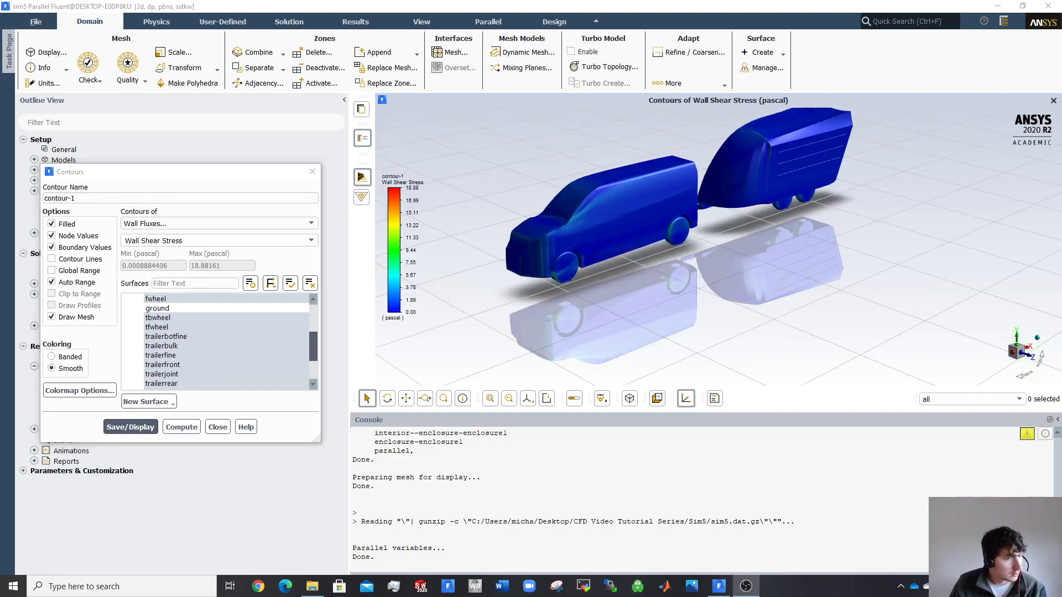
Disable the auto range, set the maximum Wall Shear Stress to 3 Pa, and save and display contour-1 on the vehicles
middle_drag(758, 188, 505, 223)
drag(505, 223, 558, 249)
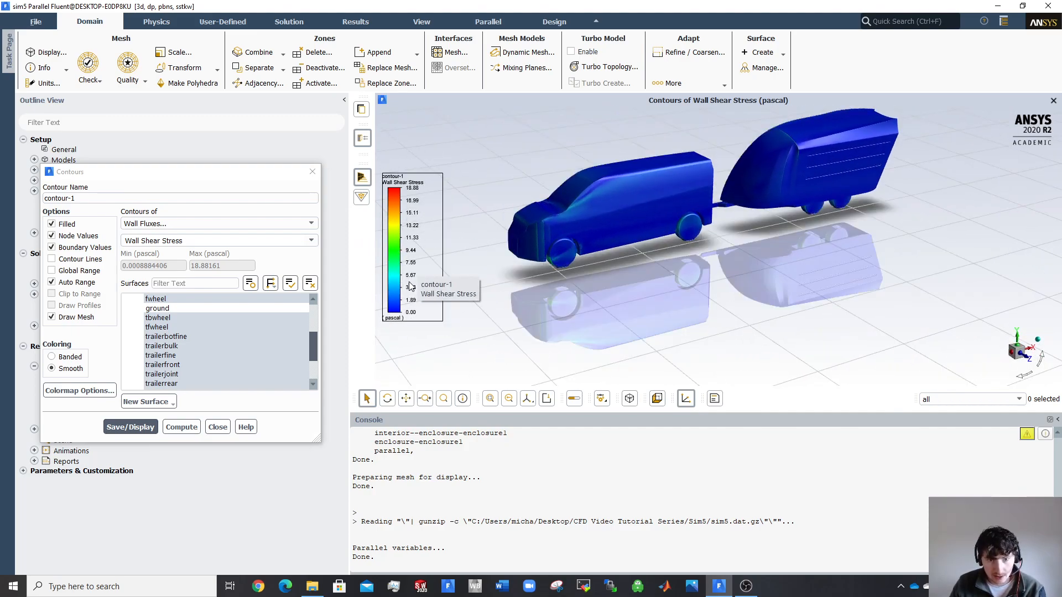
click(98, 283)
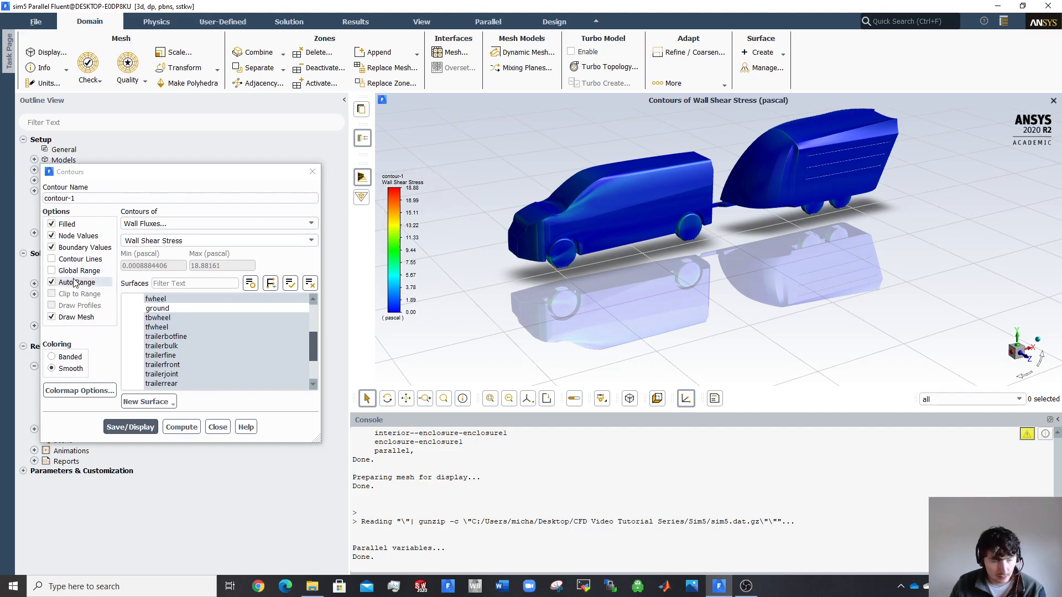
drag(225, 266, 181, 270)
text(3)
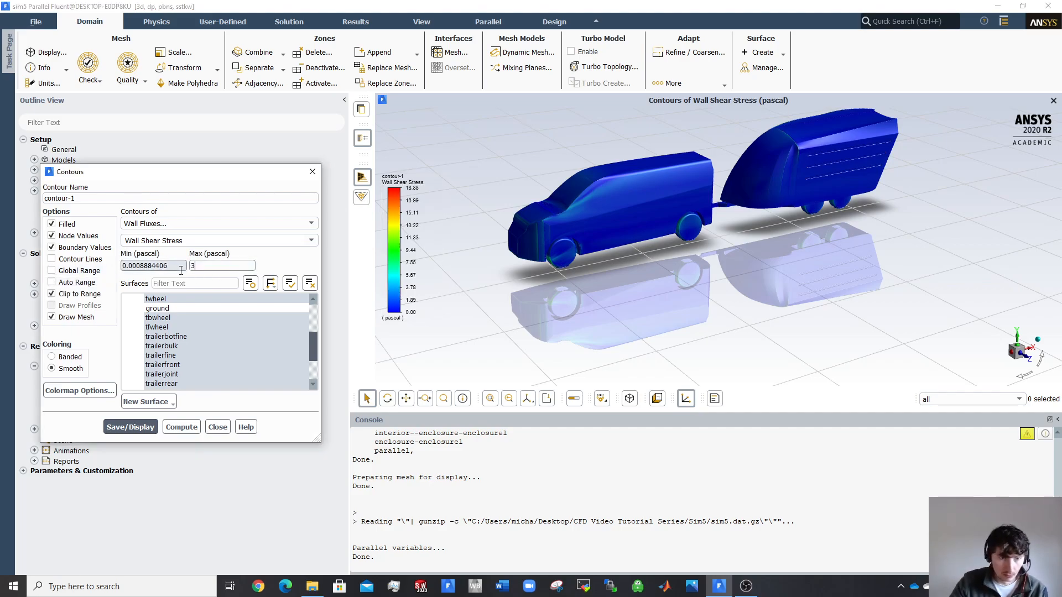
click(142, 433)
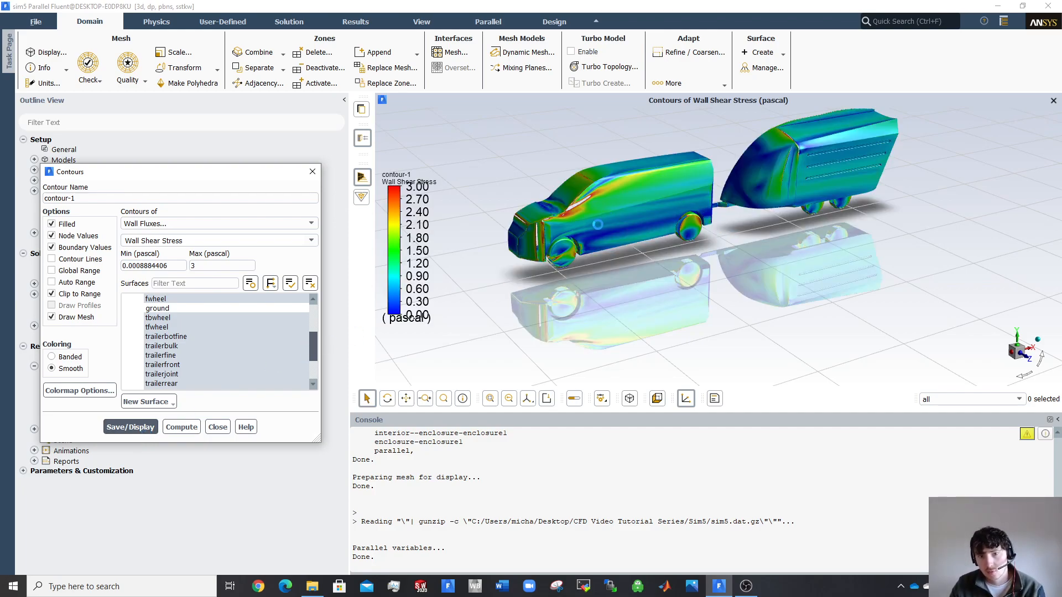
scroll(590, 239, up, 5)
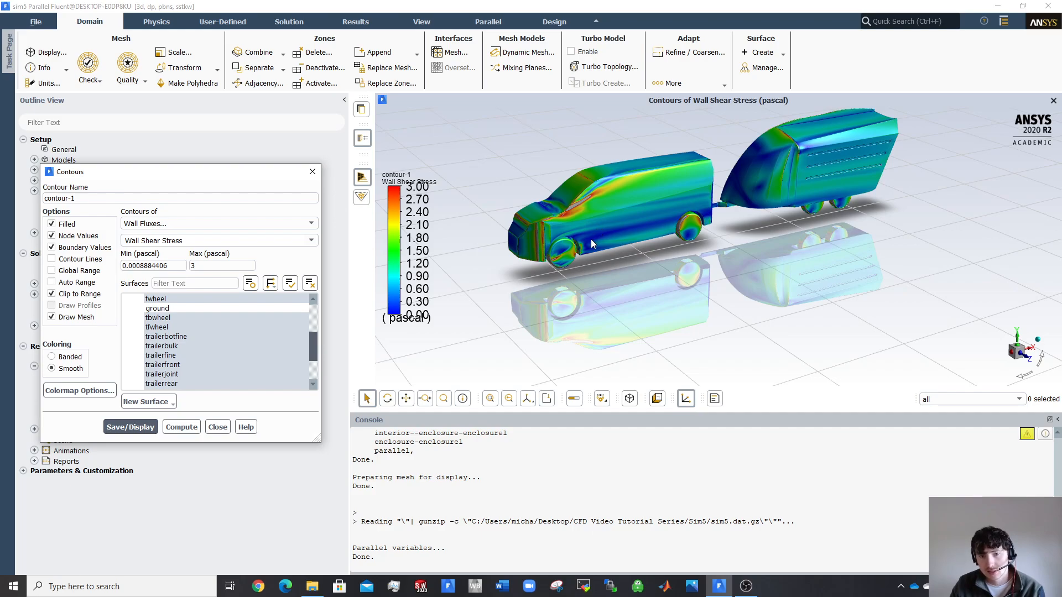
drag(652, 224, 563, 264)
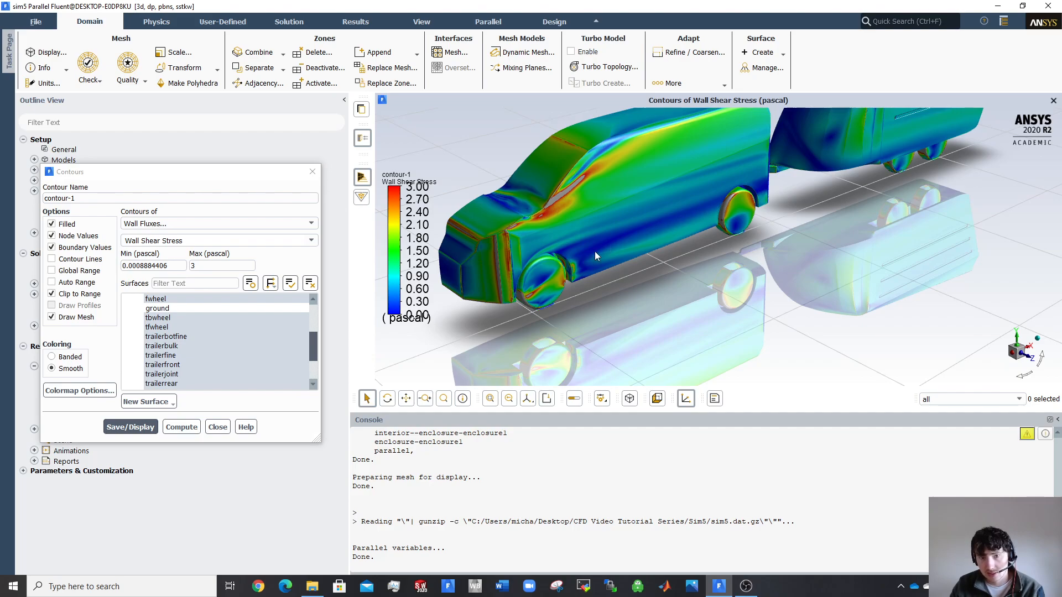
Examine the wall shear stress on the van's front end, windscreen pillar and side
scroll(595, 251, down, 1)
scroll(629, 241, down, 1)
middle_drag(582, 246, 723, 224)
drag(724, 227, 514, 226)
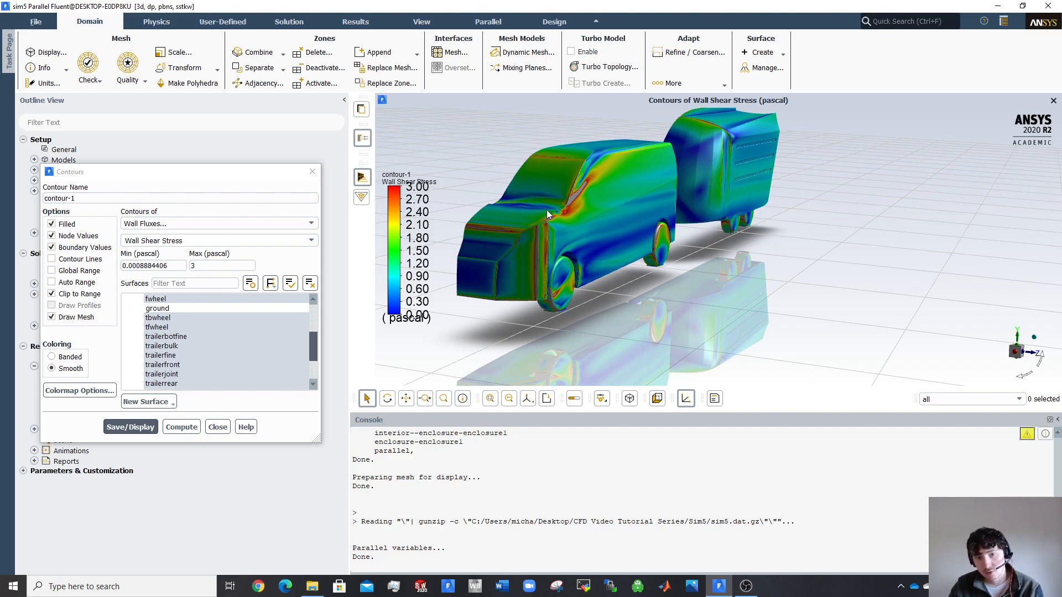
scroll(540, 222, up, 2)
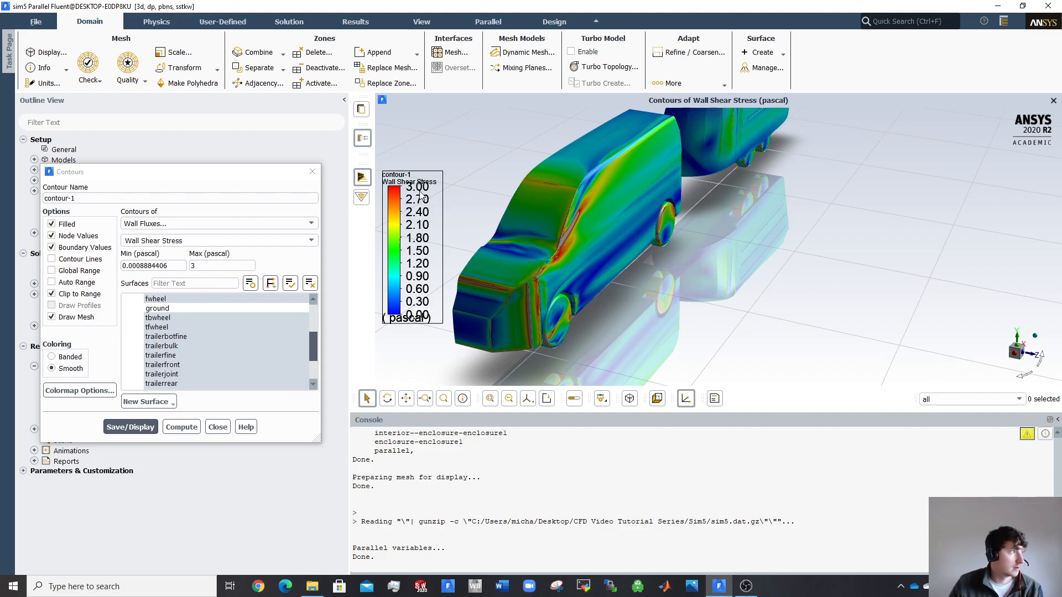
mouse_move(498, 209)
mouse_down()
mouse_move(513, 203)
mouse_move(495, 201)
mouse_up()
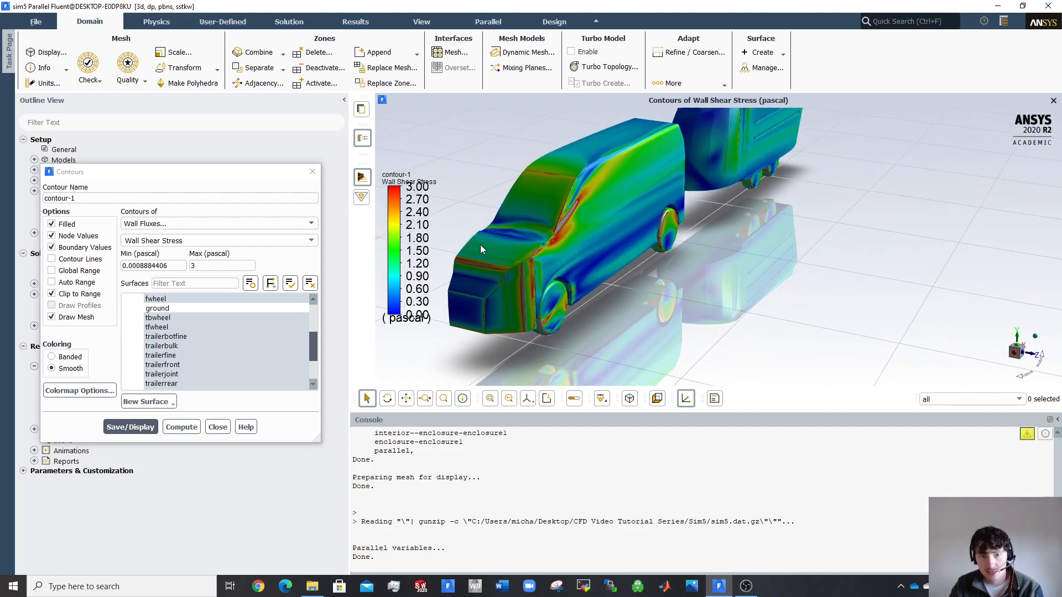
drag(523, 240, 466, 154)
Examine the wall shear stress along the trailer's side, front edge and roof
drag(907, 217, 805, 235)
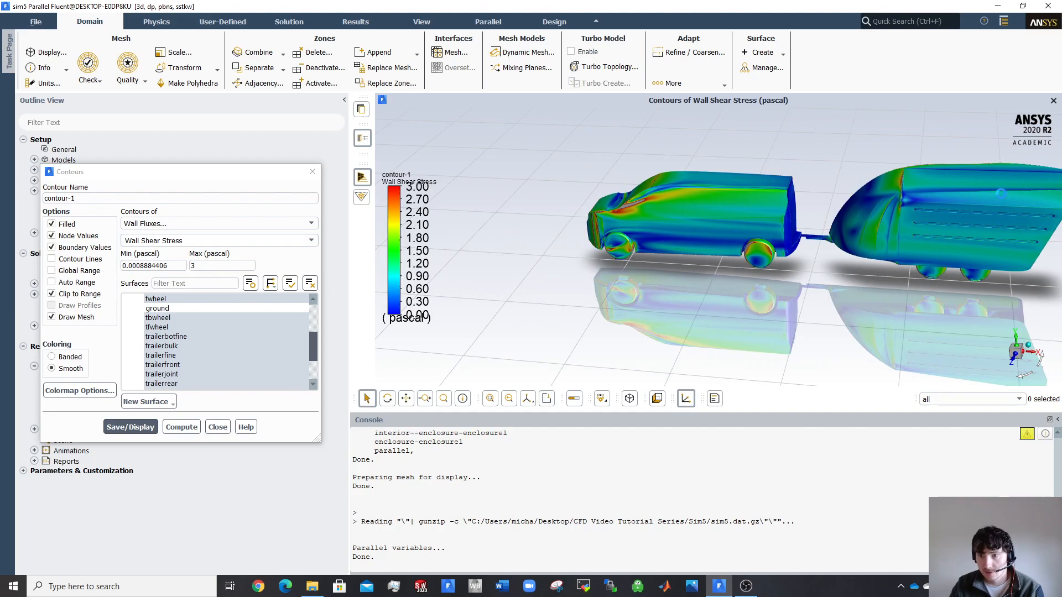
scroll(1003, 194, up, 2)
middle_drag(986, 207, 810, 206)
scroll(824, 191, up, 2)
scroll(847, 210, up, 1)
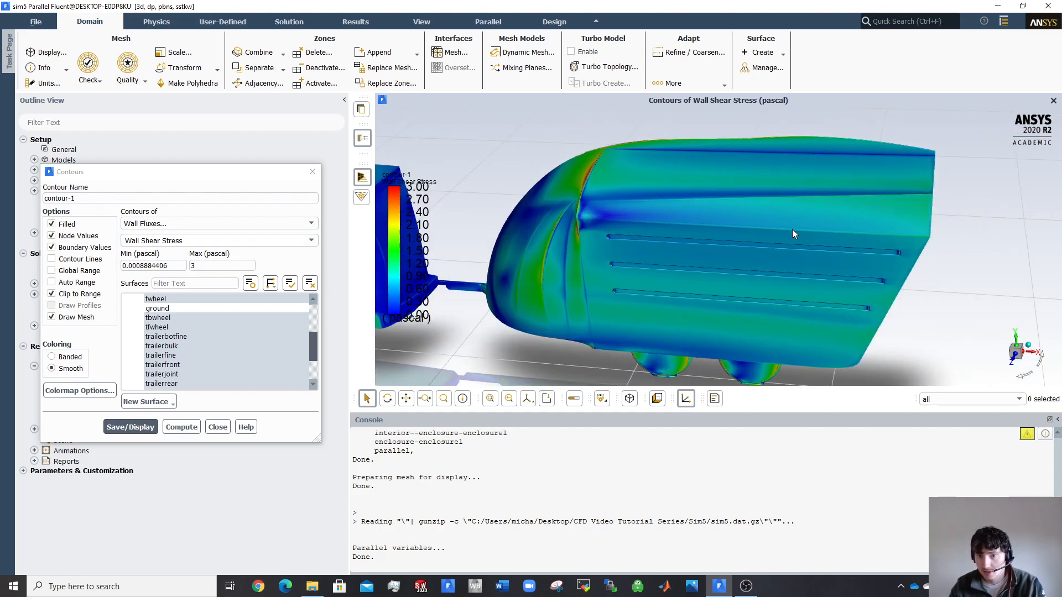
drag(792, 229, 883, 211)
scroll(884, 211, up, 1)
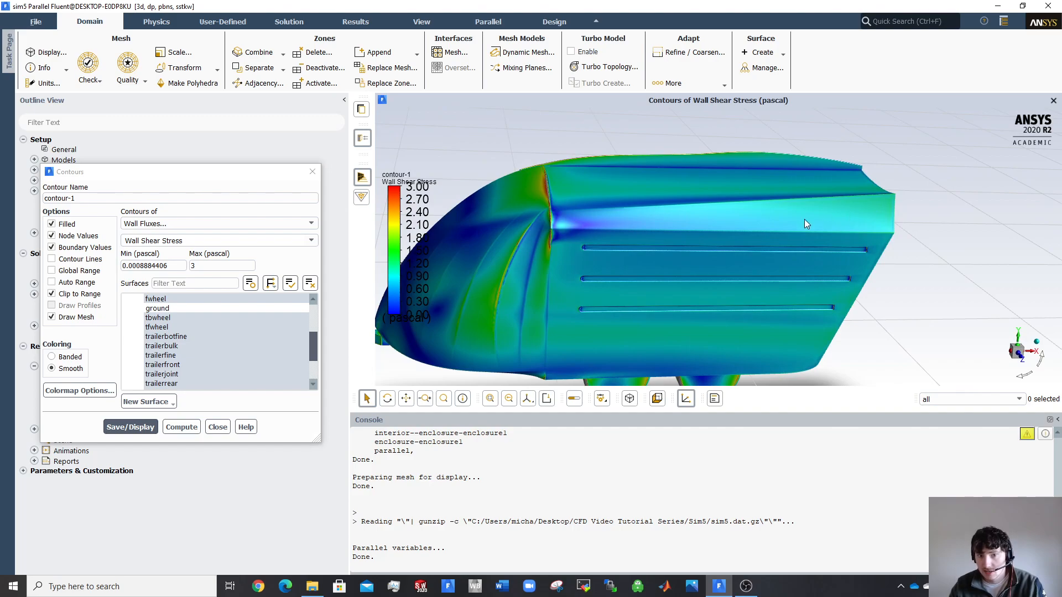
drag(537, 228, 736, 228)
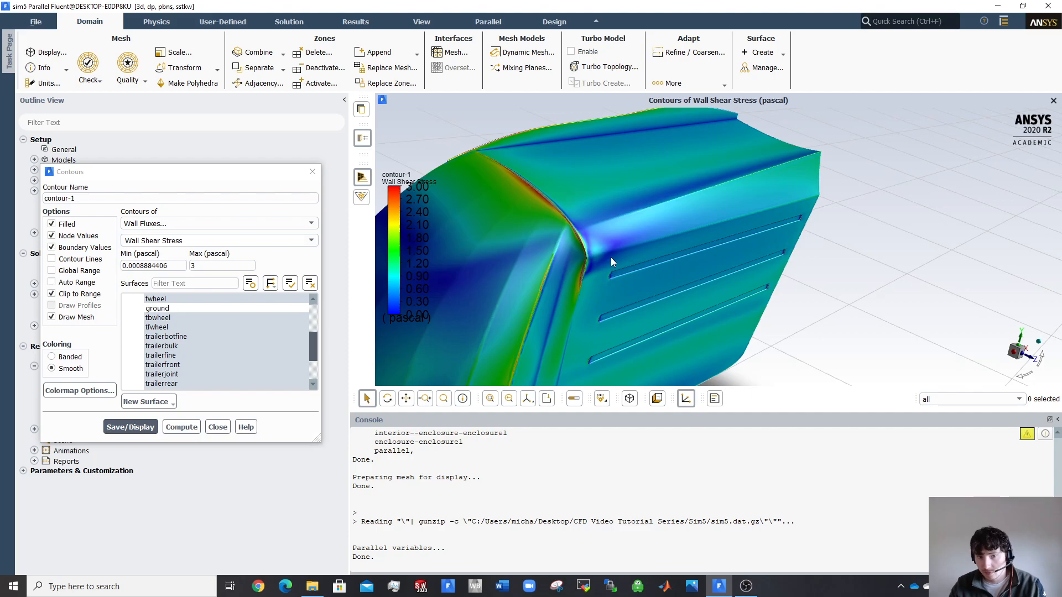
scroll(612, 231, up, 2)
drag(609, 232, 681, 228)
scroll(608, 260, up, 2)
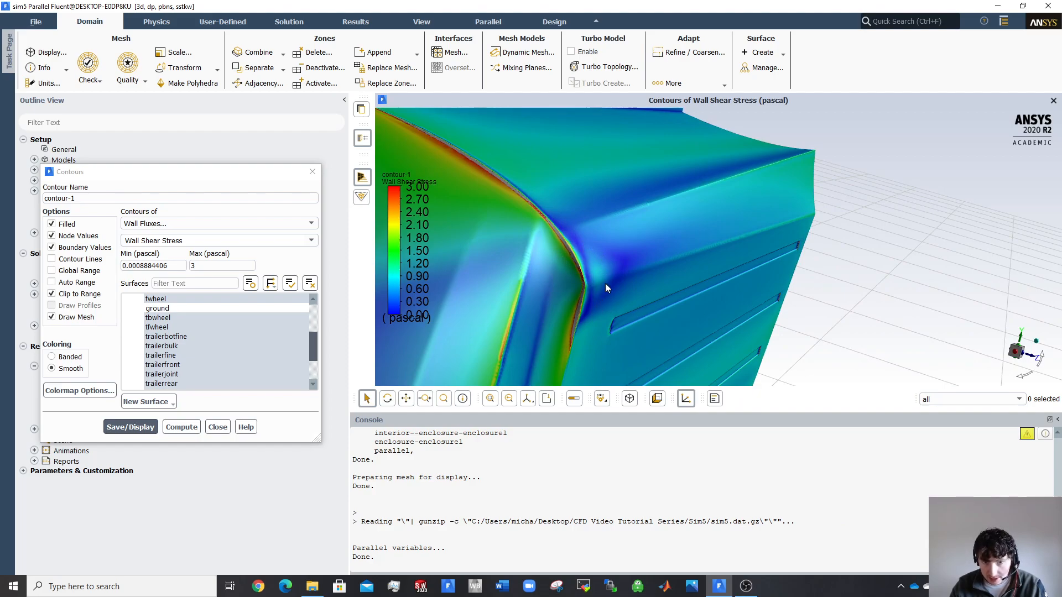
drag(704, 198, 774, 190)
drag(738, 153, 708, 254)
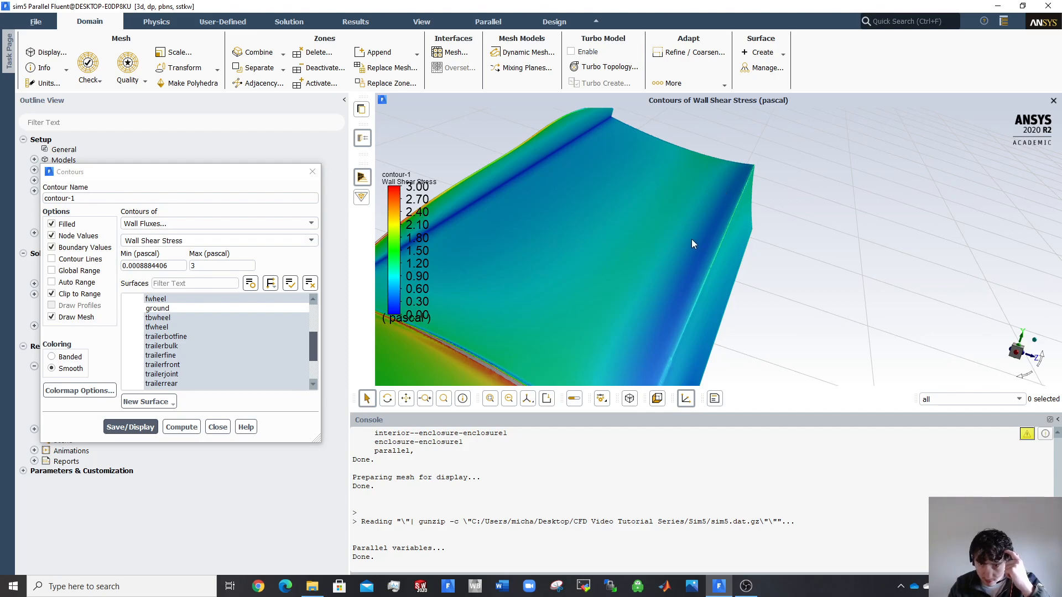
scroll(693, 235, down, 4)
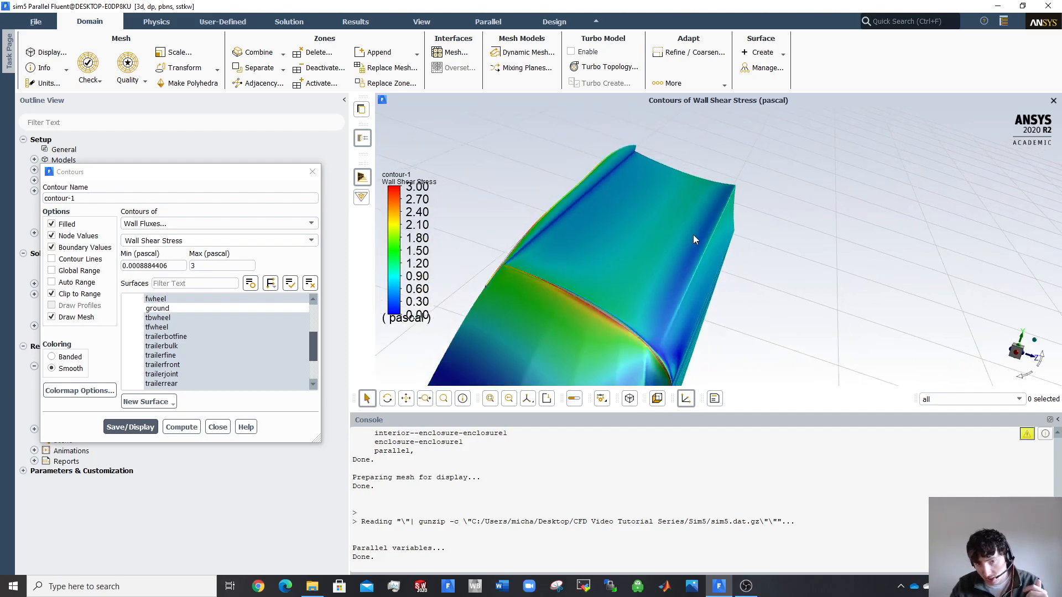
Inspect the wall shear stress around the trailer's front upper corner and the recessed grooves in its side
drag(692, 237, 539, 228)
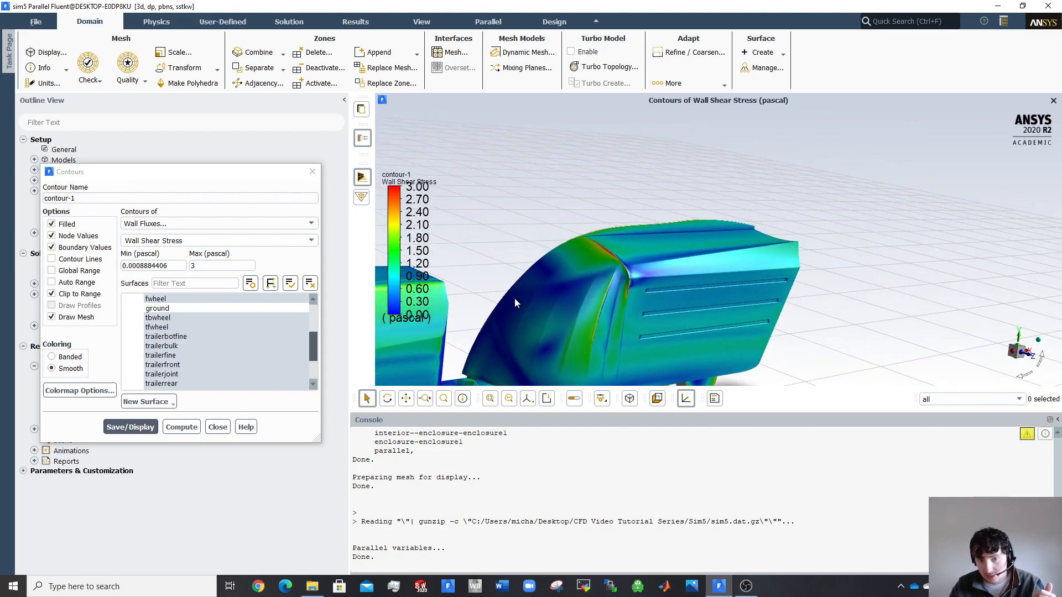
drag(763, 238, 664, 237)
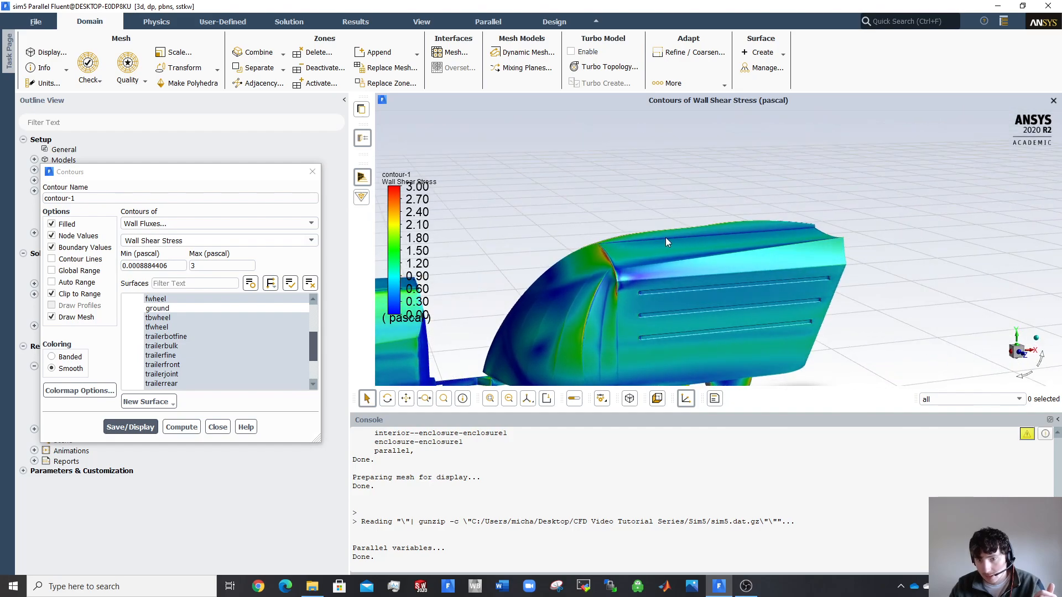
scroll(748, 267, up, 3)
drag(531, 279, 576, 269)
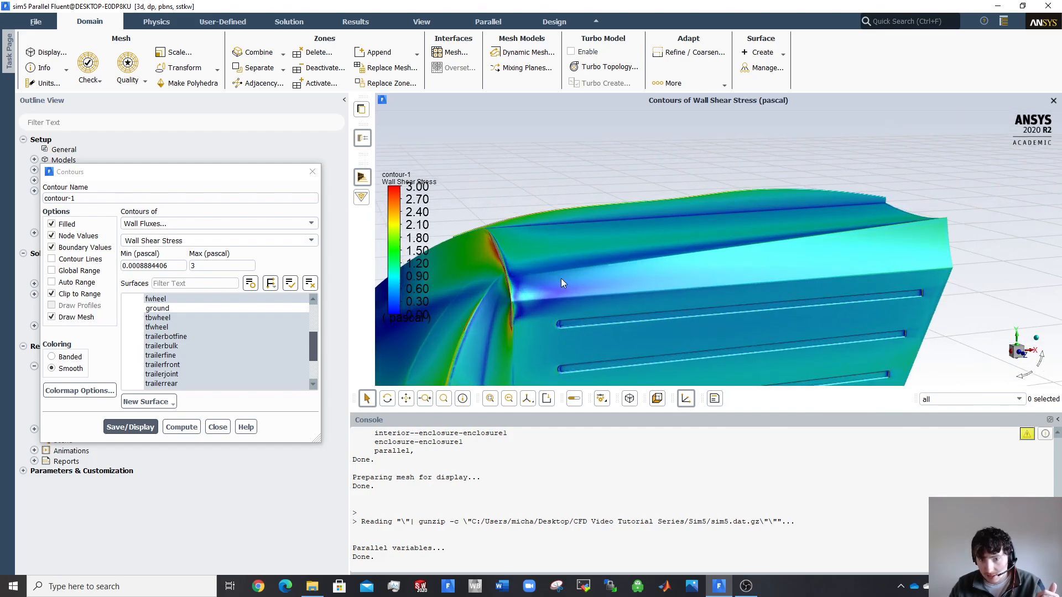
scroll(559, 324, up, 5)
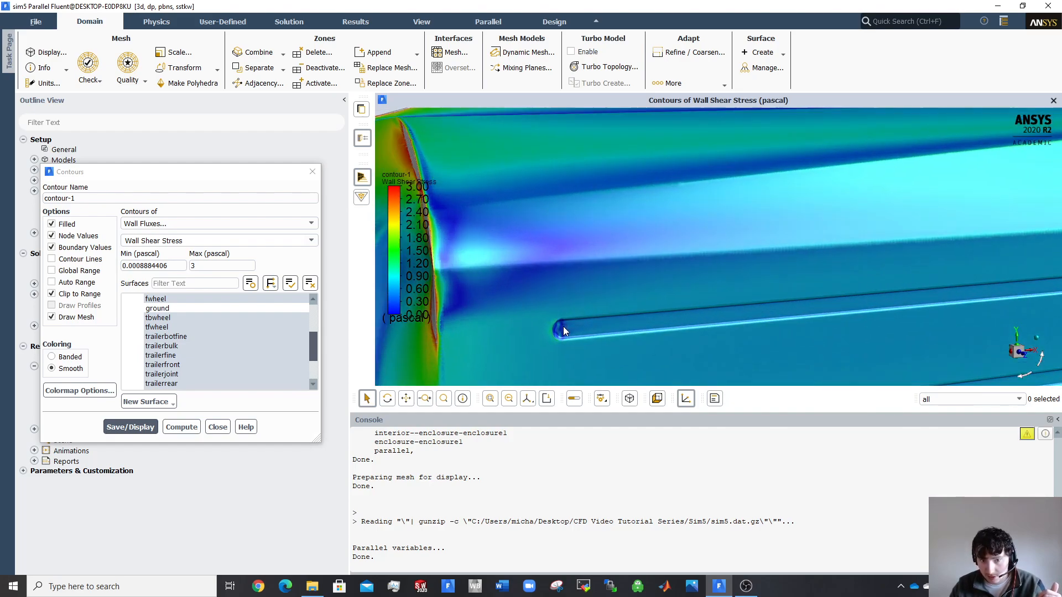
scroll(662, 272, down, 4)
scroll(661, 271, down, 3)
scroll(646, 287, up, 7)
scroll(636, 281, down, 6)
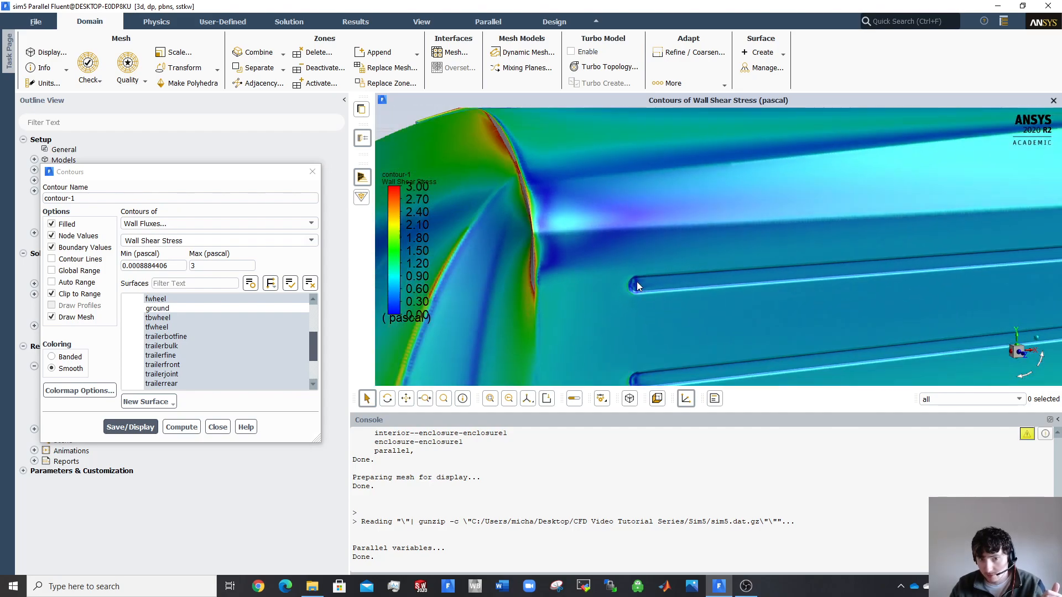
Examine the wall shear stress on the rear faces, hitch, wheels and undersides of the van and trailer
drag(964, 213, 681, 204)
drag(680, 200, 664, 202)
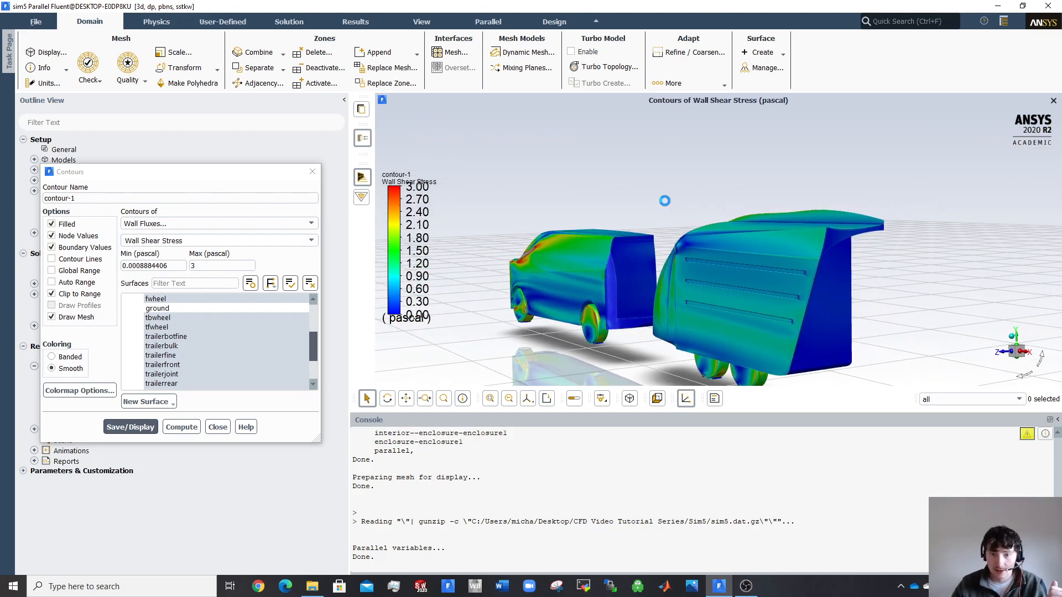
drag(741, 270, 893, 279)
drag(551, 314, 605, 238)
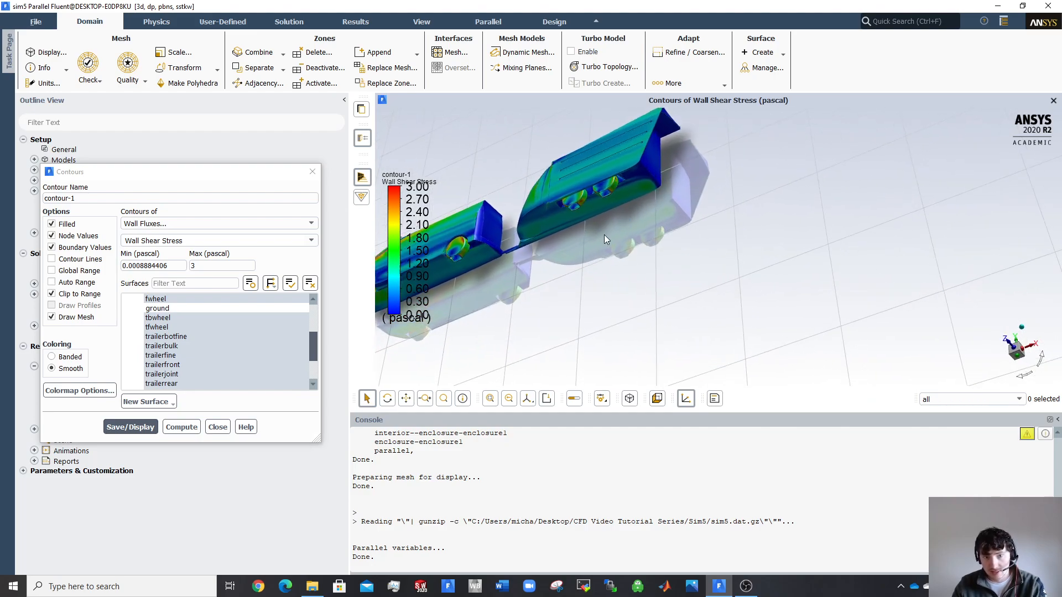
scroll(475, 247, up, 5)
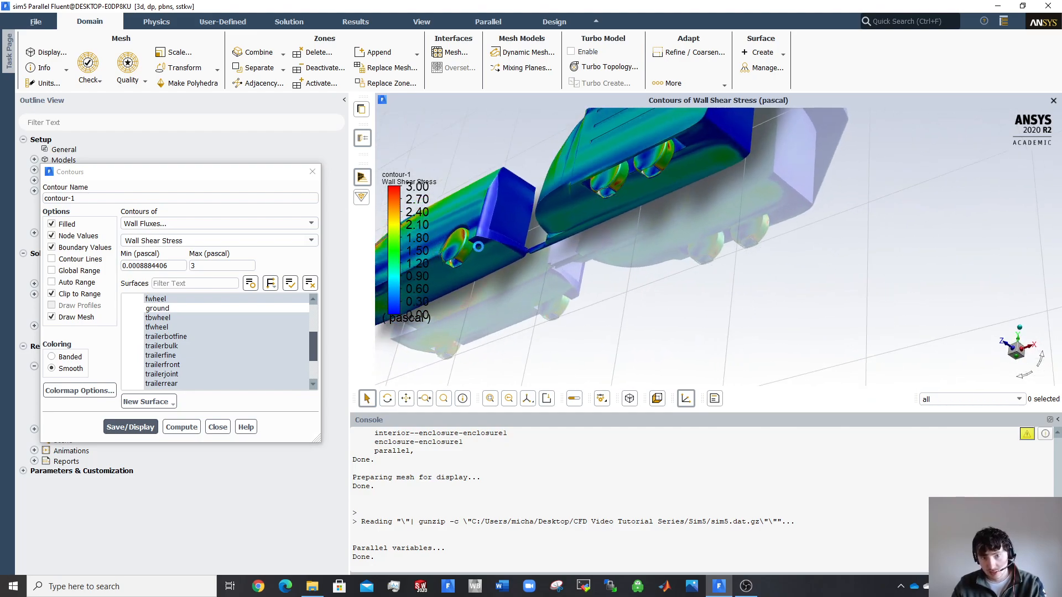
scroll(479, 247, up, 4)
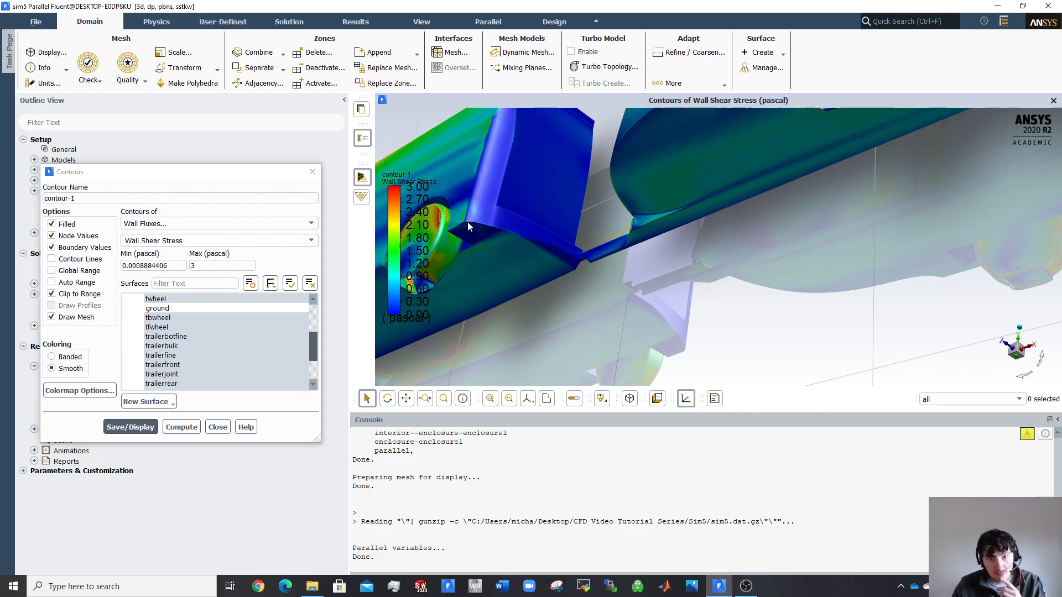
scroll(464, 241, down, 3)
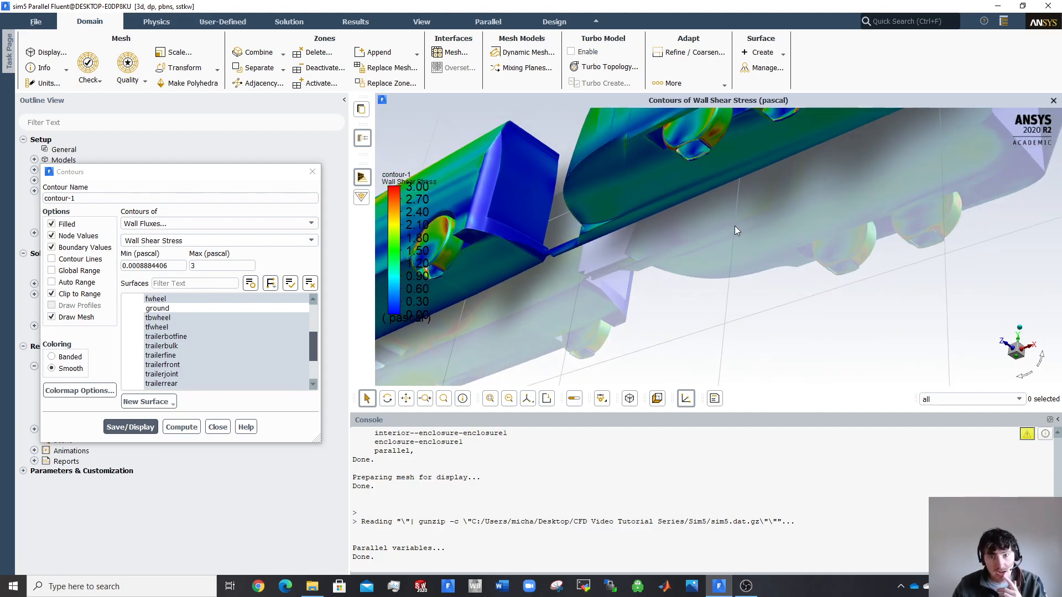
scroll(786, 193, down, 4)
scroll(815, 151, up, 5)
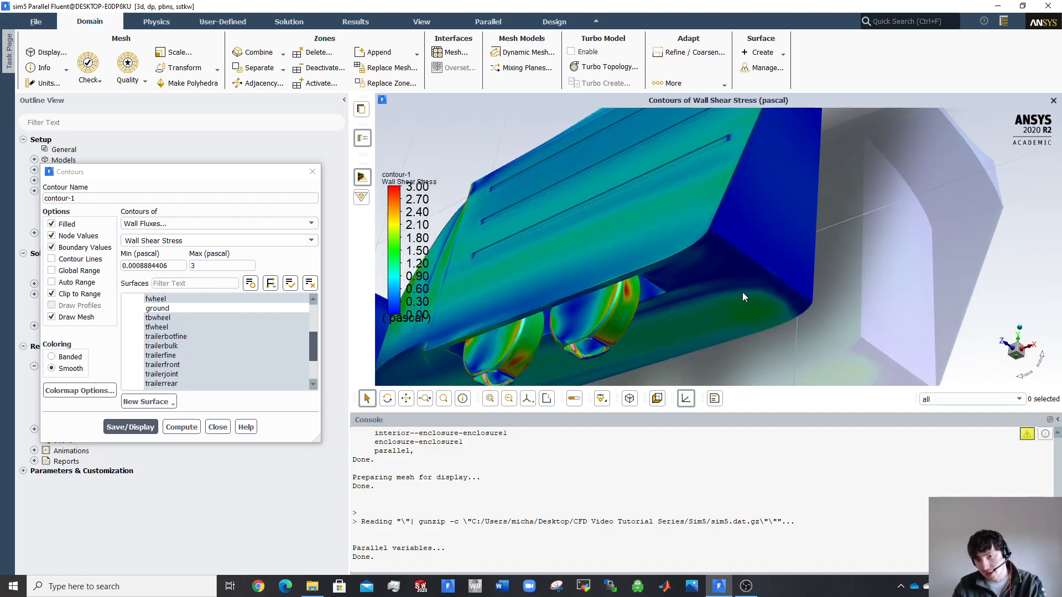
scroll(740, 291, up, 5)
drag(850, 257, 774, 300)
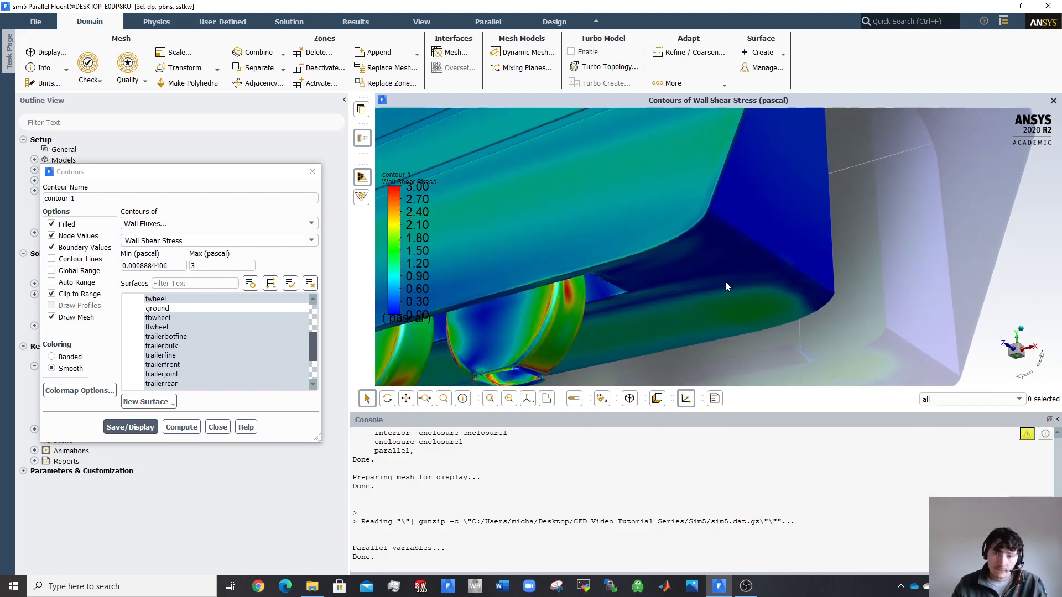
scroll(710, 275, down, 5)
mouse_move(709, 275)
mouse_down()
mouse_move(711, 301)
mouse_move(692, 217)
mouse_move(693, 277)
mouse_up()
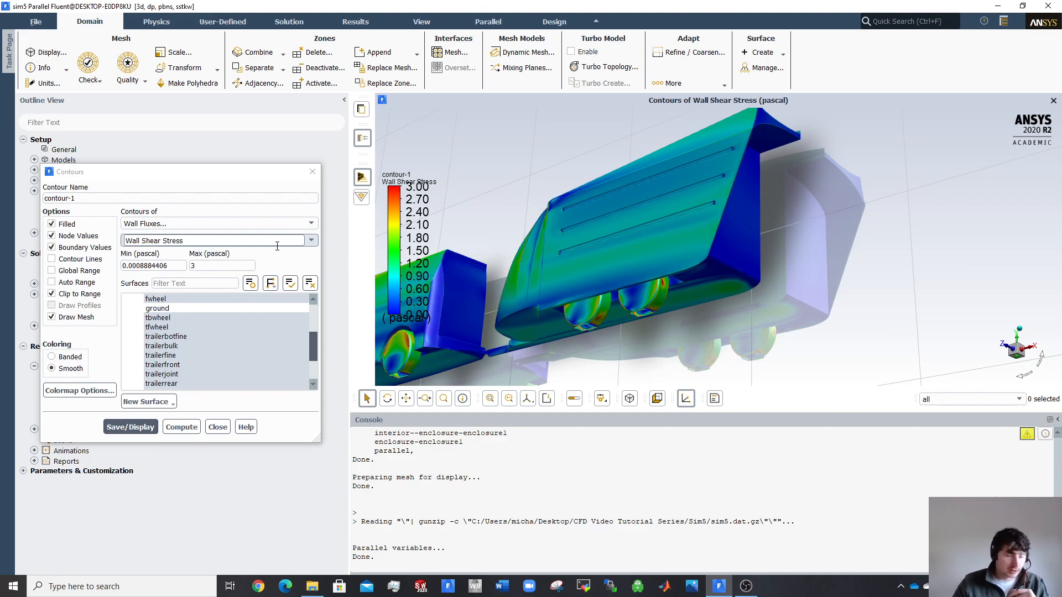
Review the Turbulence variables available for contours and close the Contours dialog without saving
click(307, 225)
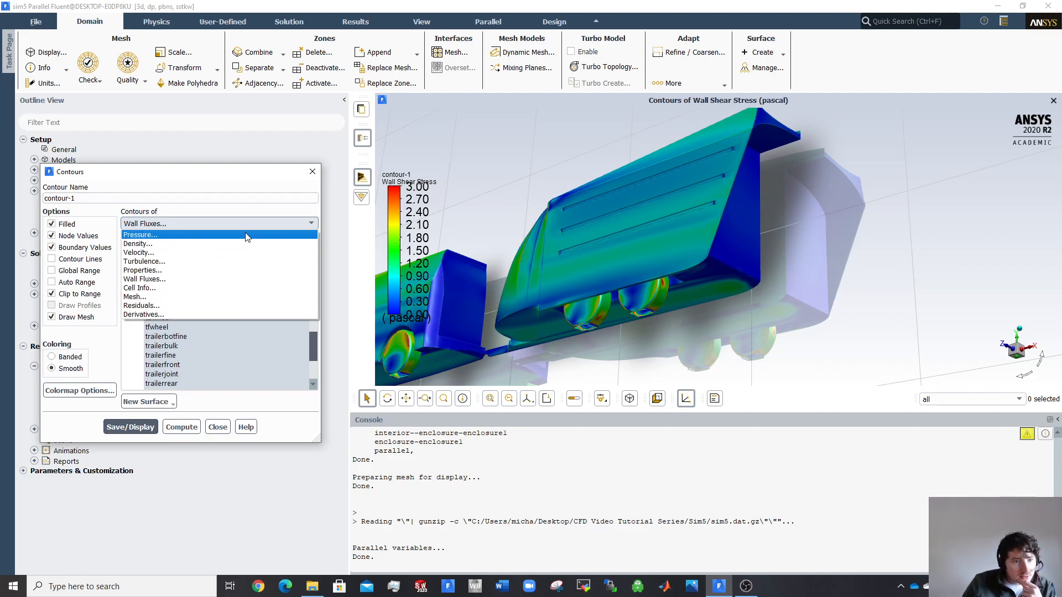
click(214, 262)
click(307, 241)
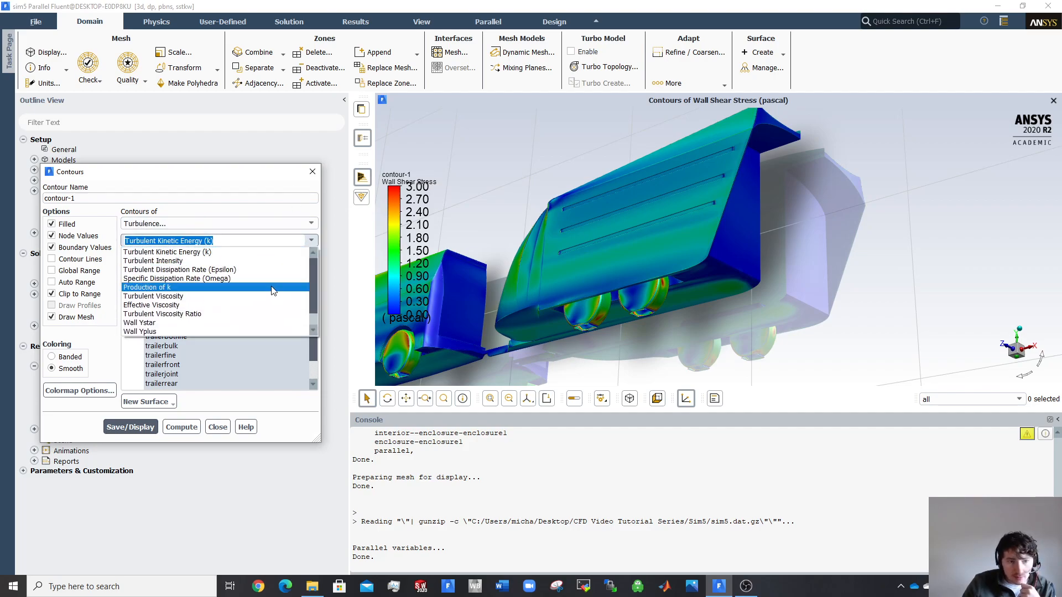
click(312, 239)
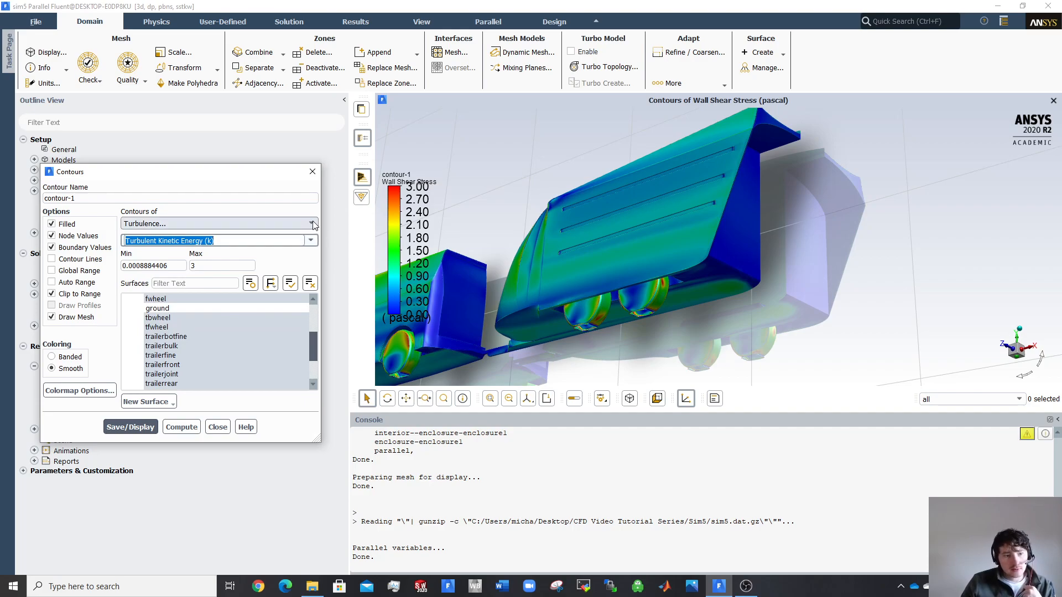
click(312, 171)
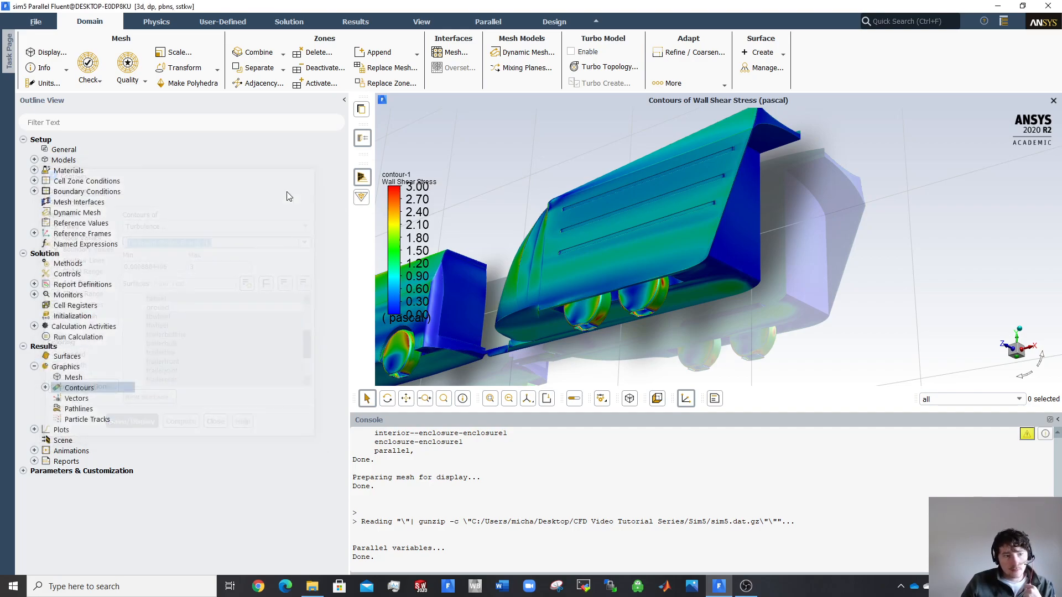
Start a new vector plot definition named vector-1 and place its dialog clear of the trailer view
click(61, 398)
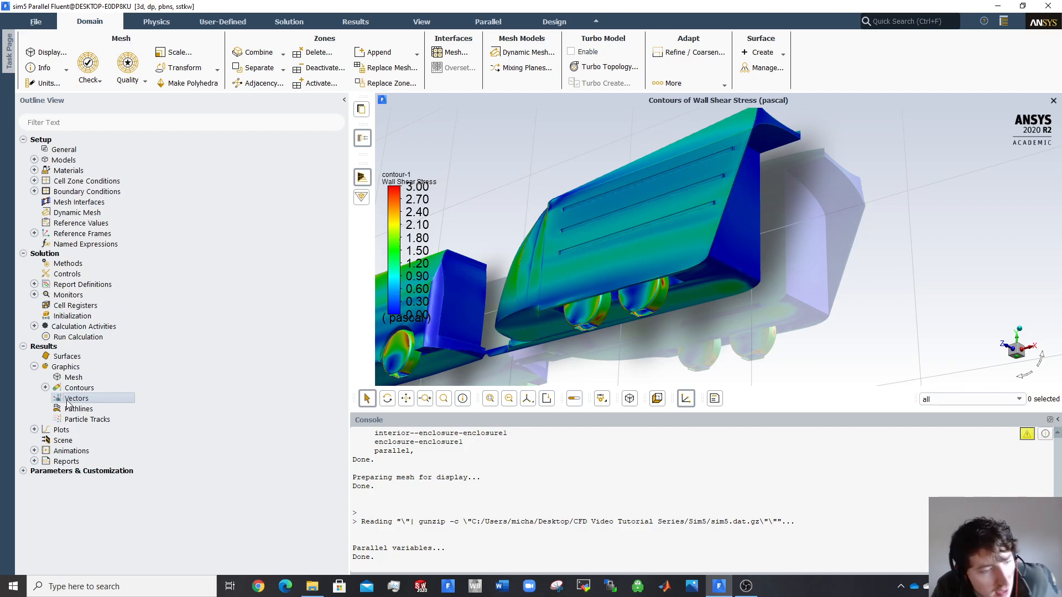
right_click(68, 403)
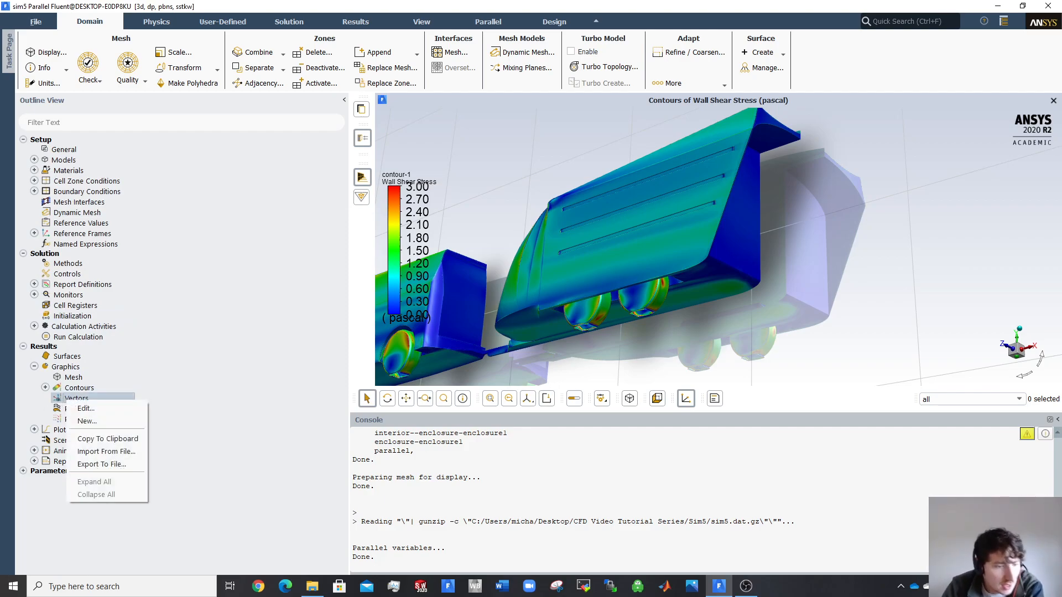
click(202, 505)
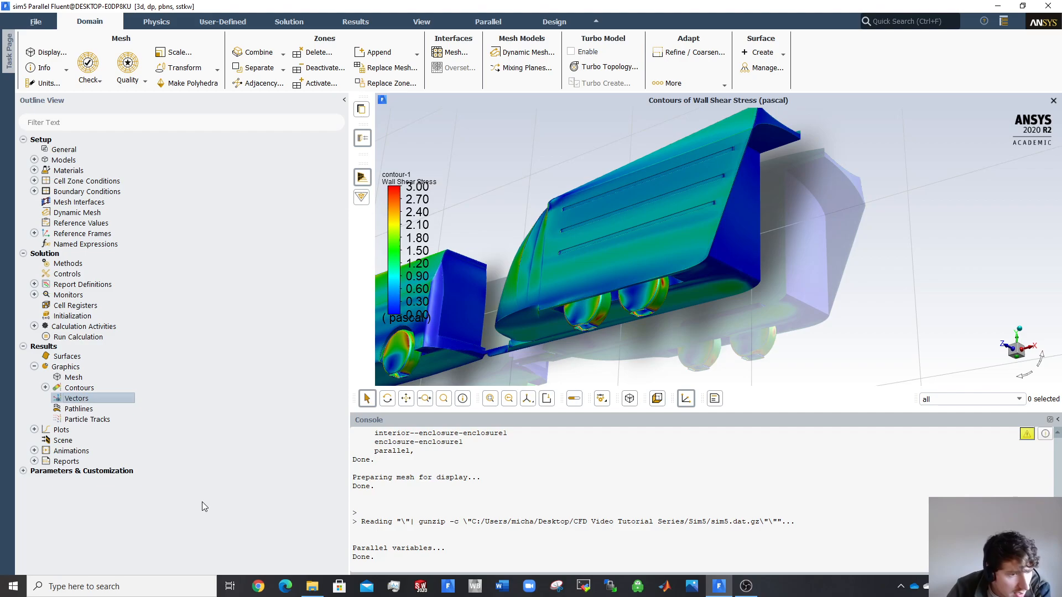
right_click(62, 398)
click(77, 417)
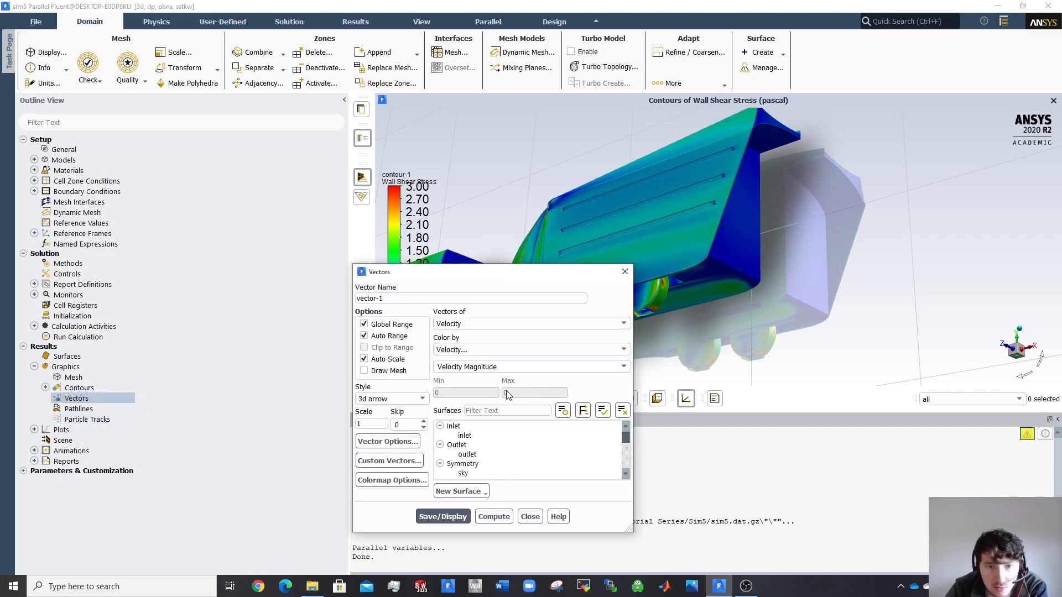
drag(552, 279, 170, 139)
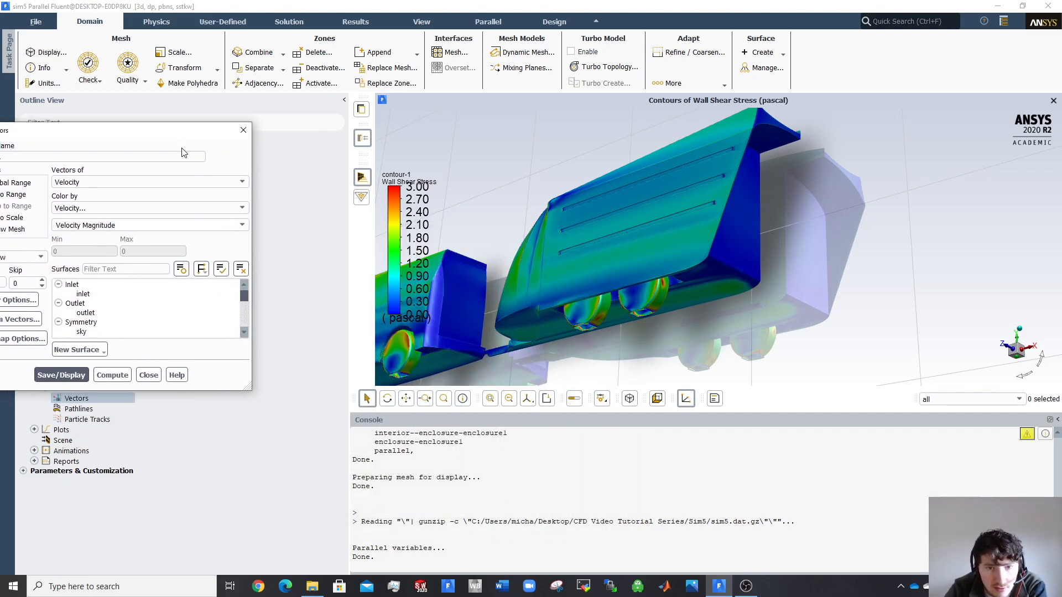
middle_drag(533, 246, 555, 279)
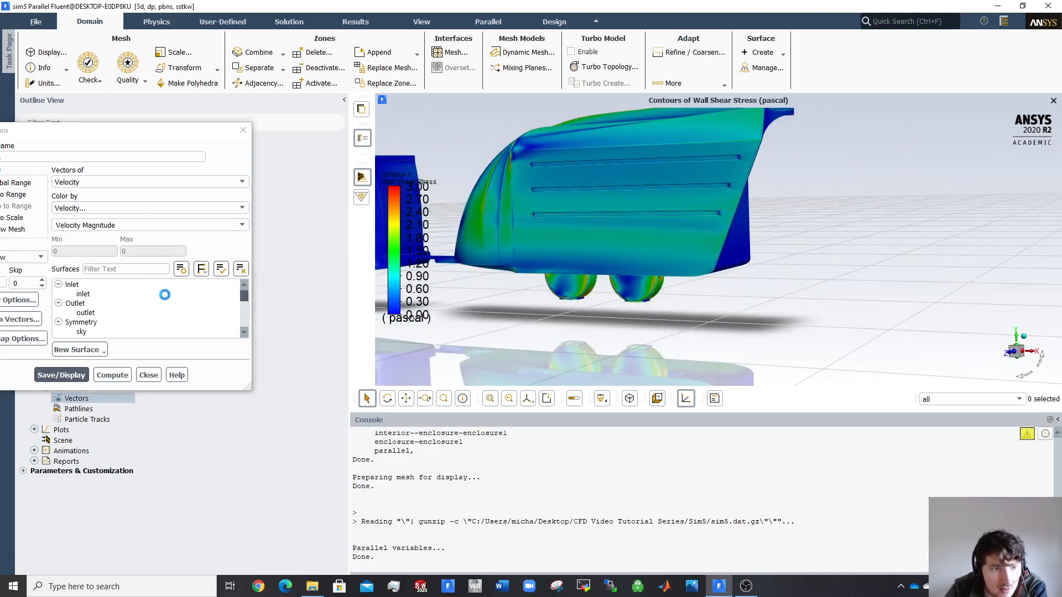
drag(131, 135, 243, 132)
Select the symmetry surface for vector-1 and exclude sky from the Symmetry group
click(215, 320)
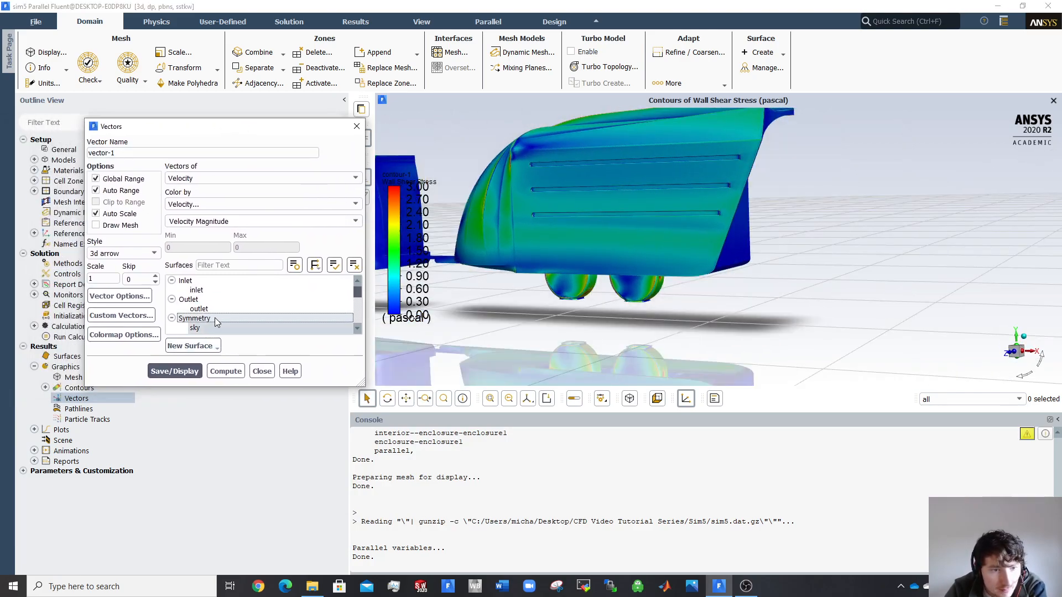
scroll(251, 297, down, 1)
click(240, 298)
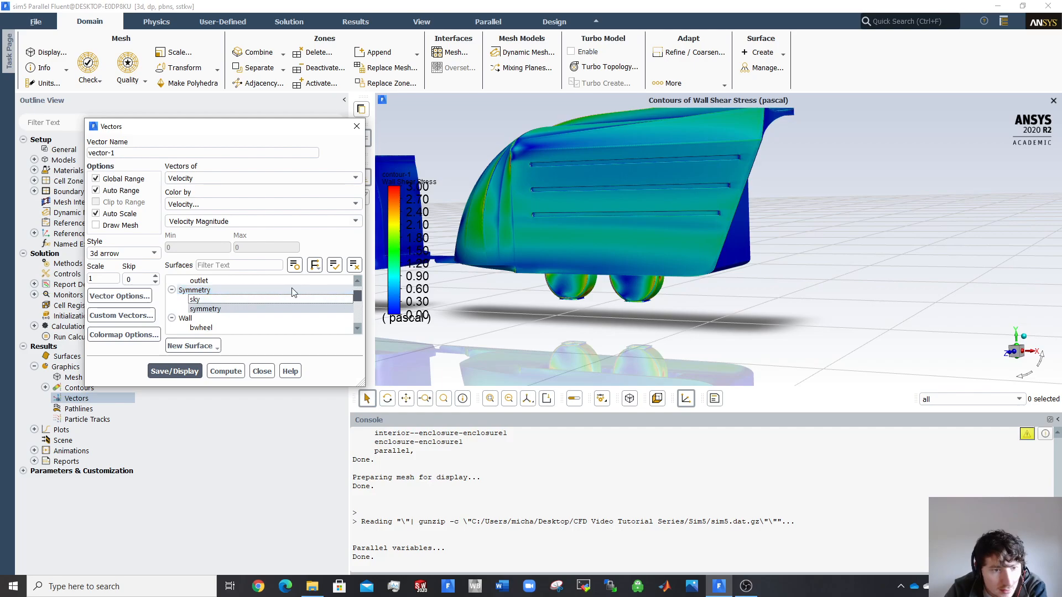
Save and display vector-1 as 3d velocity arrows coloured by velocity magnitude on the symmetry plane
scroll(292, 292, down, 2)
scroll(292, 292, up, 3)
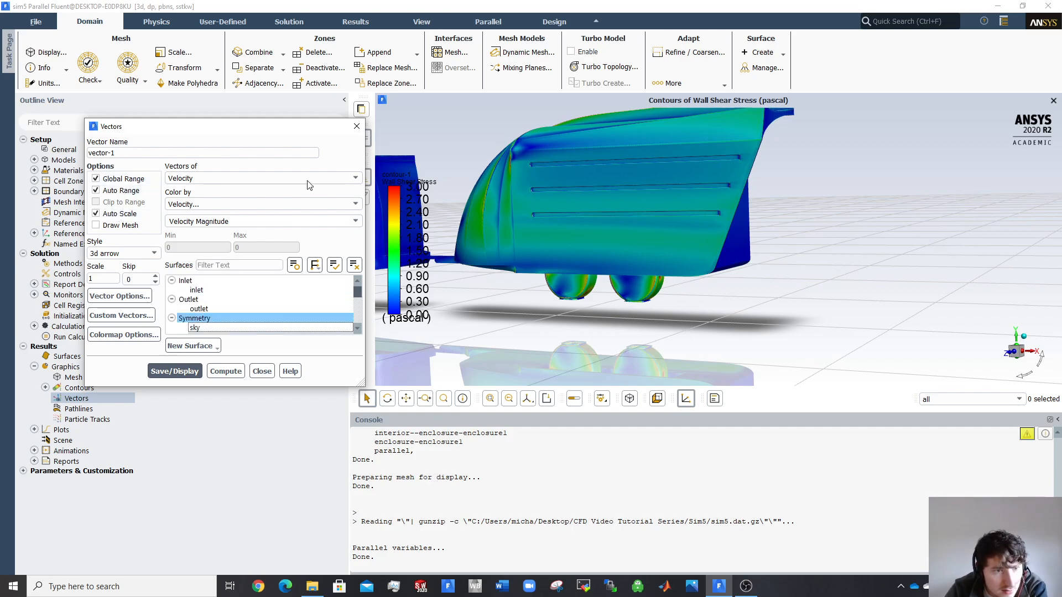
click(194, 378)
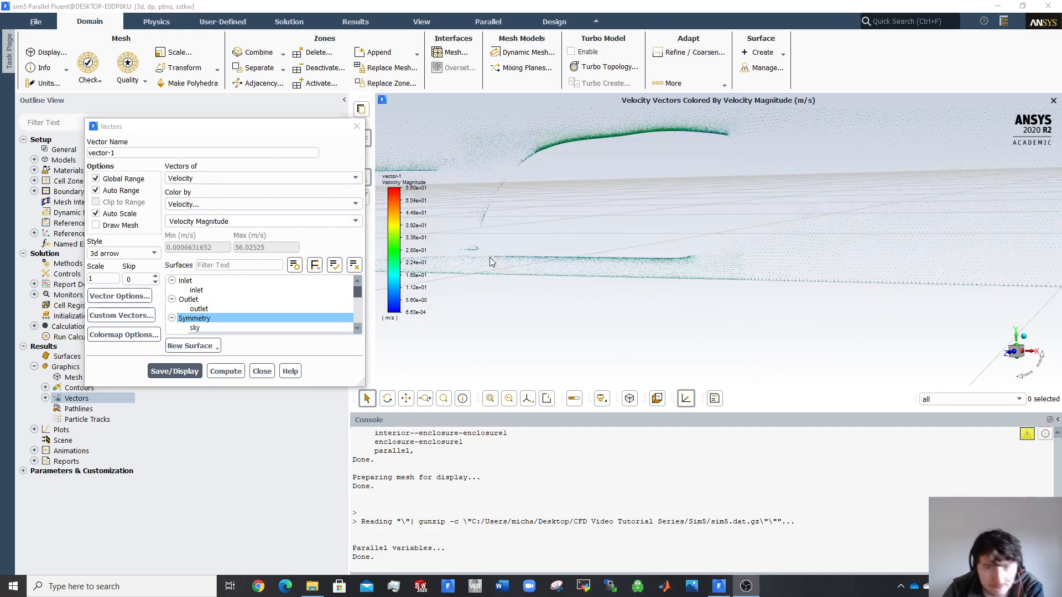
Examine the velocity vectors along the van and in the gap between the van's rear and the trailer's front
drag(457, 248, 833, 236)
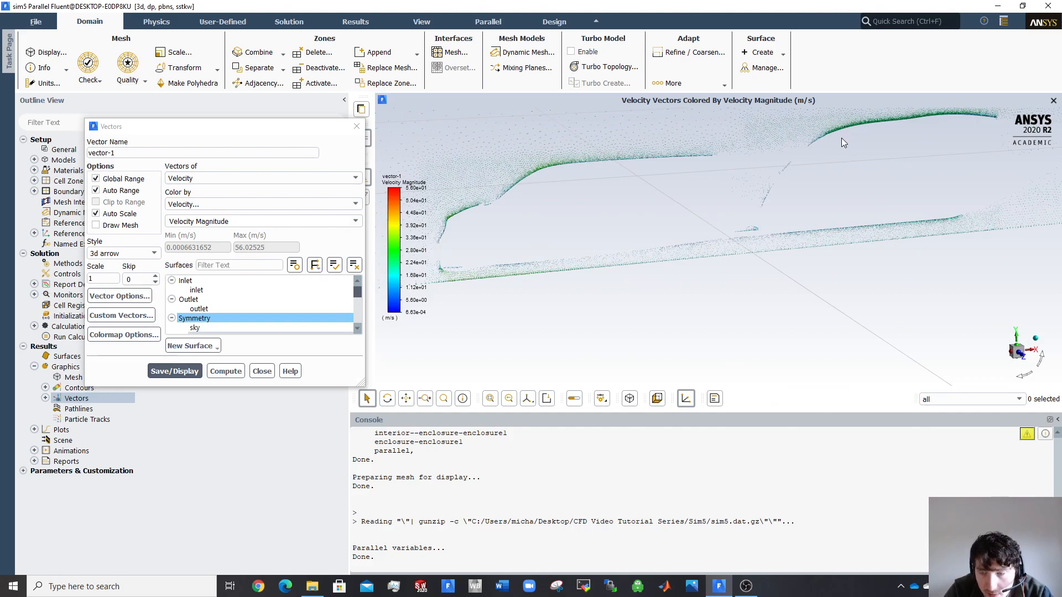
scroll(841, 138, down, 2)
scroll(841, 138, up, 4)
scroll(799, 147, up, 4)
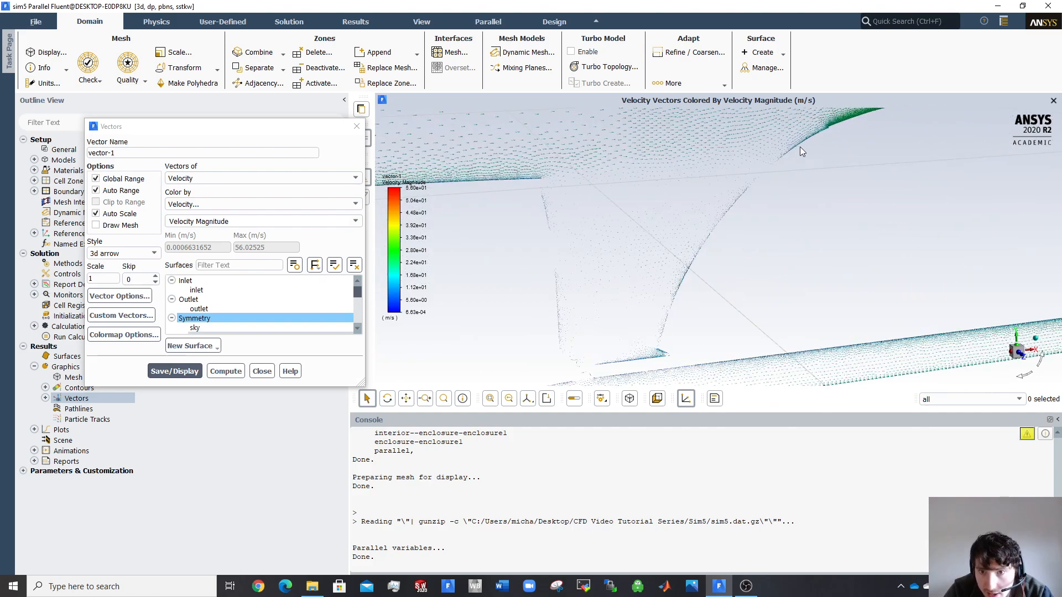
scroll(568, 231, up, 3)
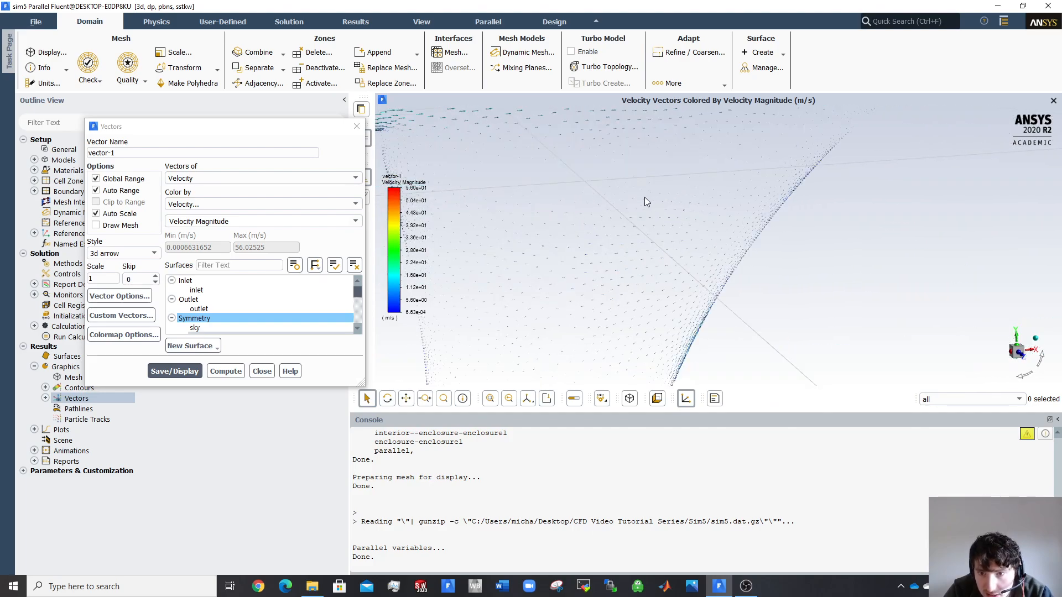
scroll(645, 199, down, 5)
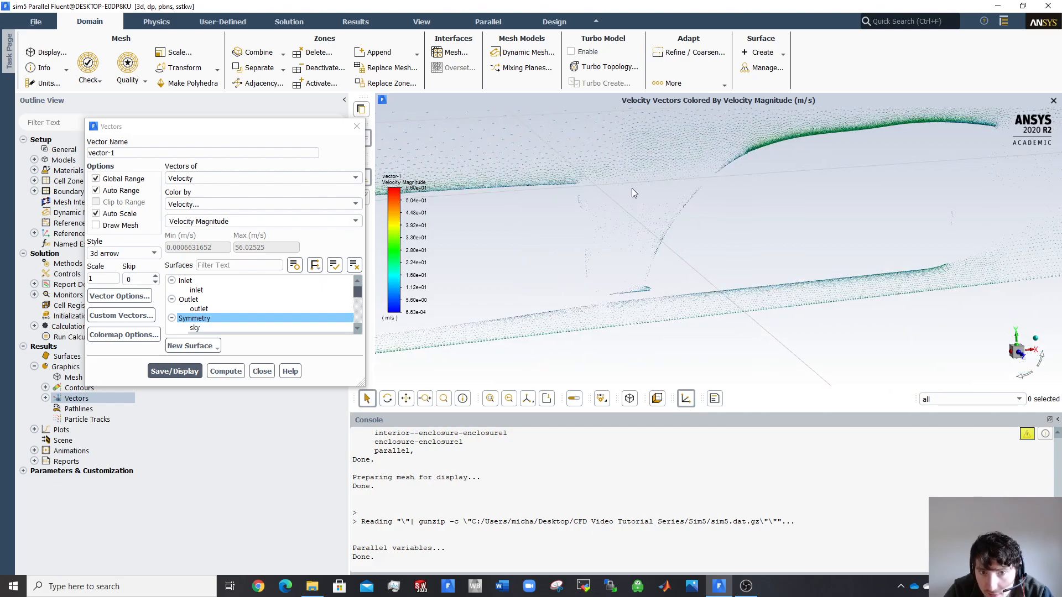
scroll(814, 157, up, 2)
scroll(598, 167, down, 2)
scroll(835, 297, up, 3)
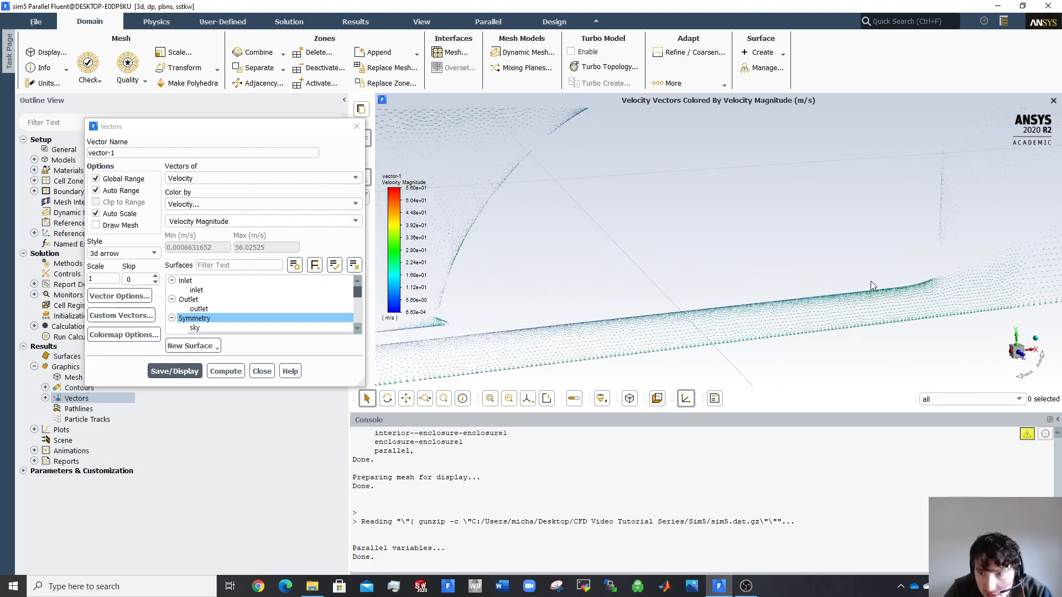
Examine the velocity vectors beneath the trailer and in the wake at its lower rear edge
scroll(870, 278, up, 3)
scroll(792, 284, up, 4)
scroll(683, 259, up, 3)
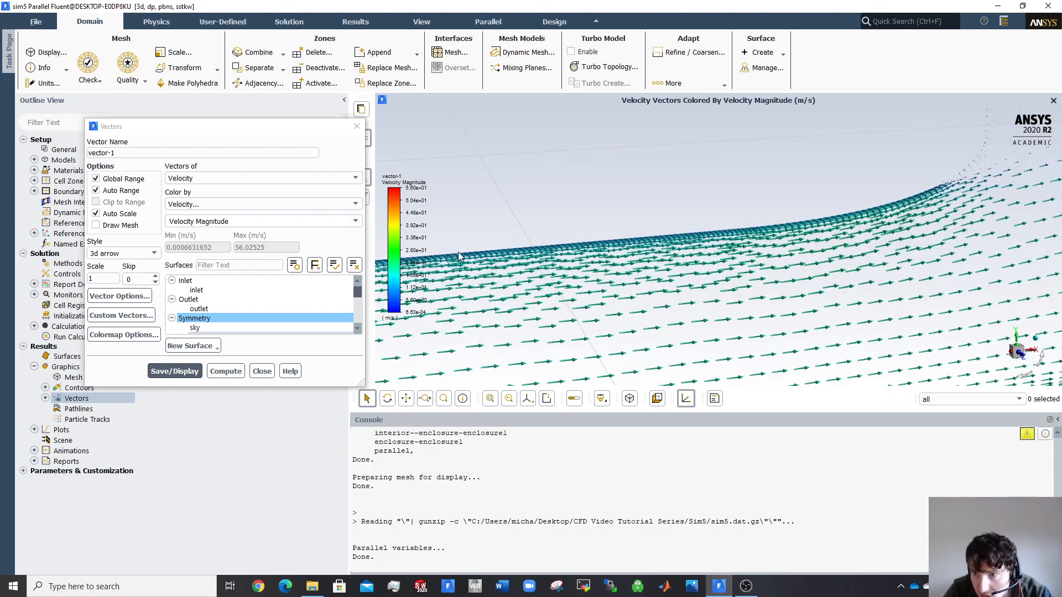
middle_drag(858, 200, 723, 251)
middle_drag(843, 242, 591, 293)
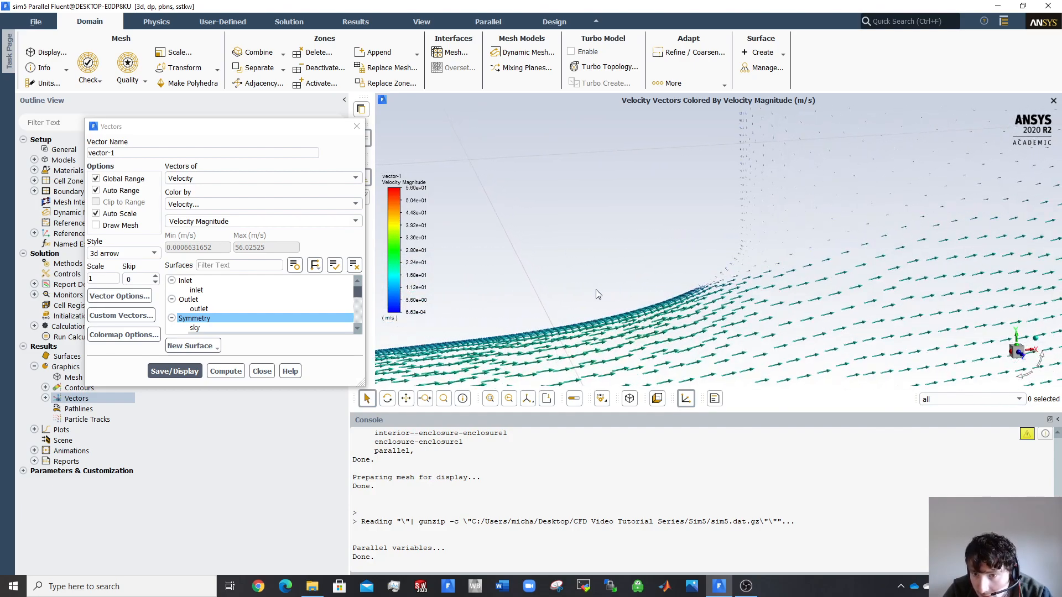
scroll(790, 266, up, 3)
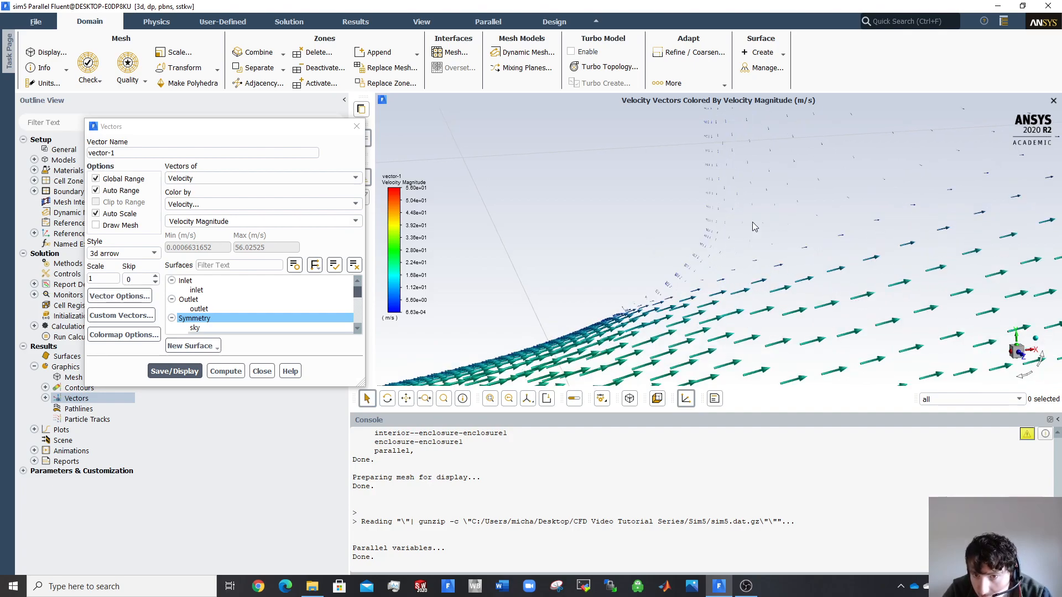
scroll(768, 190, down, 1)
scroll(768, 190, up, 5)
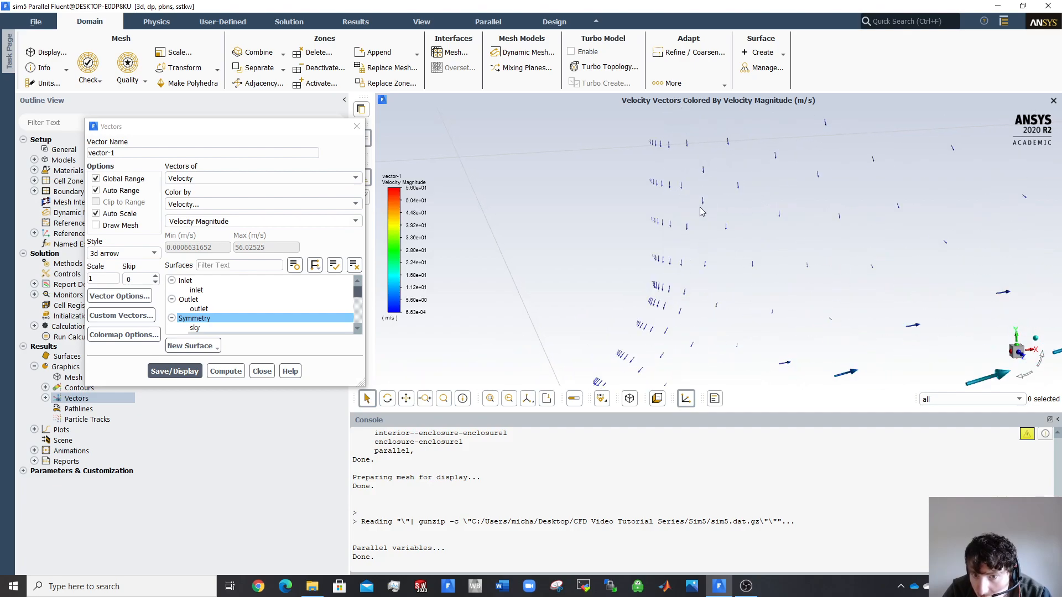
scroll(670, 288, down, 3)
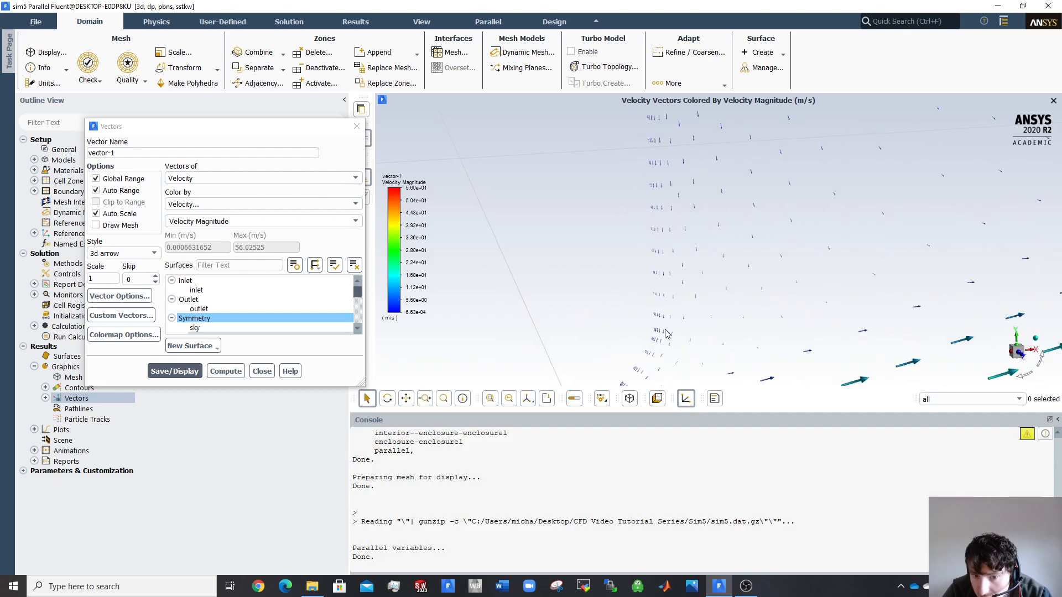
scroll(655, 305, down, 4)
scroll(643, 278, up, 2)
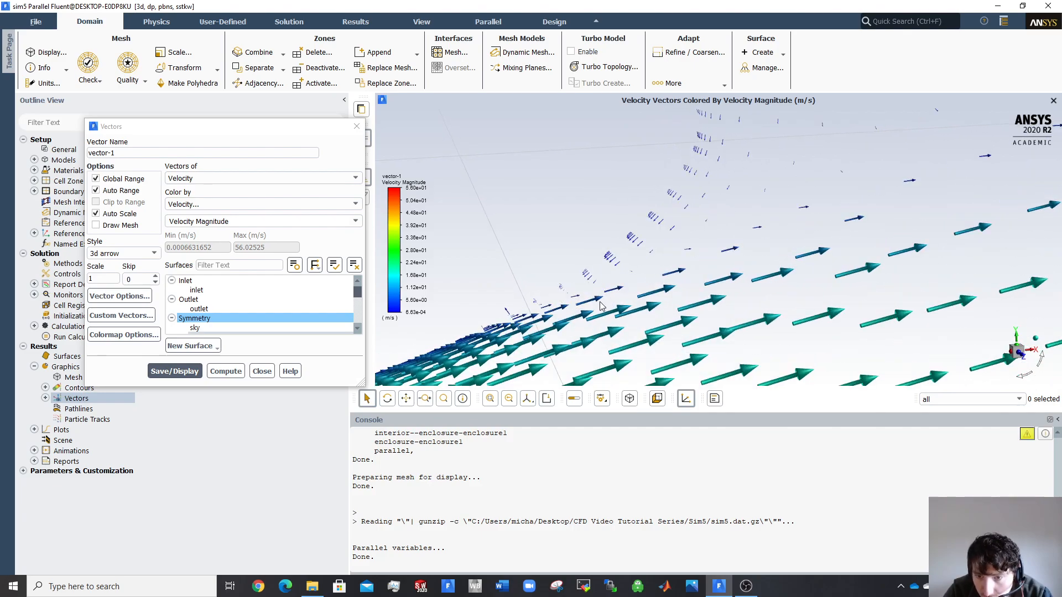
Move the colour legend clear of the van and examine the velocity vectors around its lower front edge and underbody
scroll(888, 260, down, 5)
scroll(813, 275, down, 5)
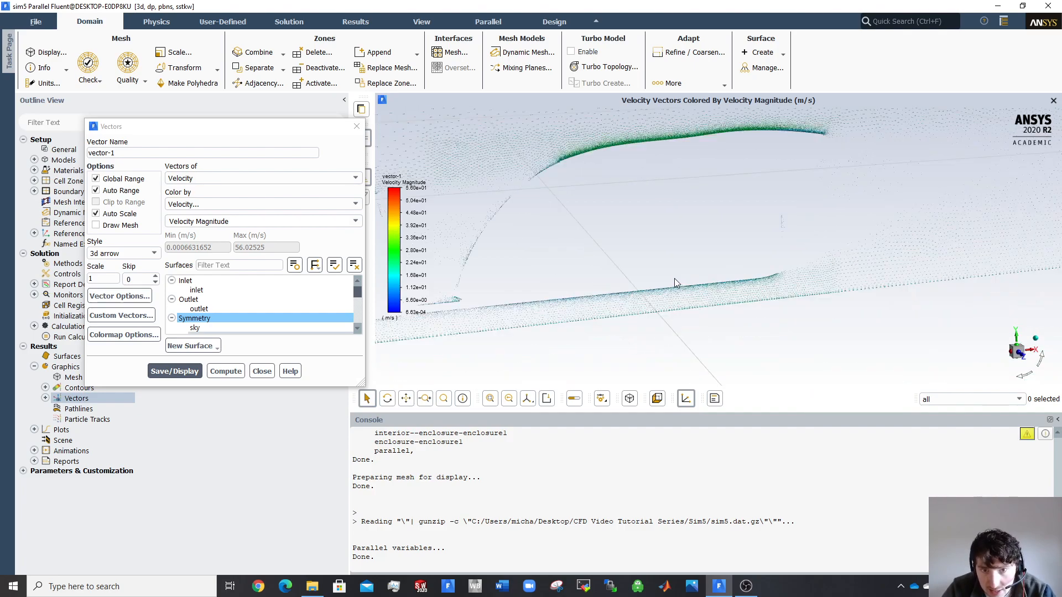
scroll(781, 164, down, 2)
scroll(561, 229, up, 1)
scroll(515, 272, down, 2)
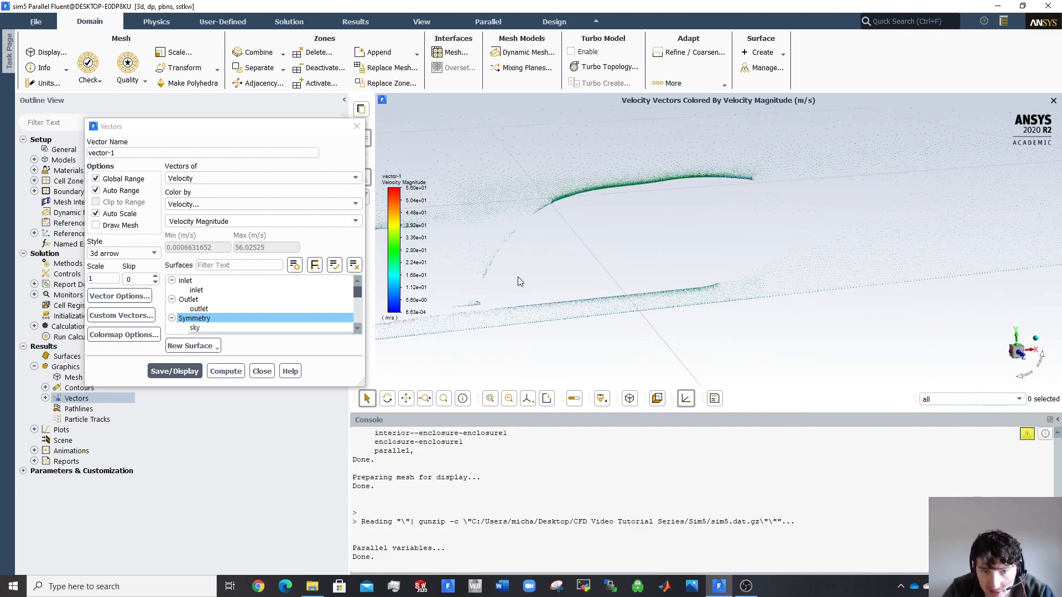
middle_drag(514, 276, 973, 222)
drag(440, 203, 417, 222)
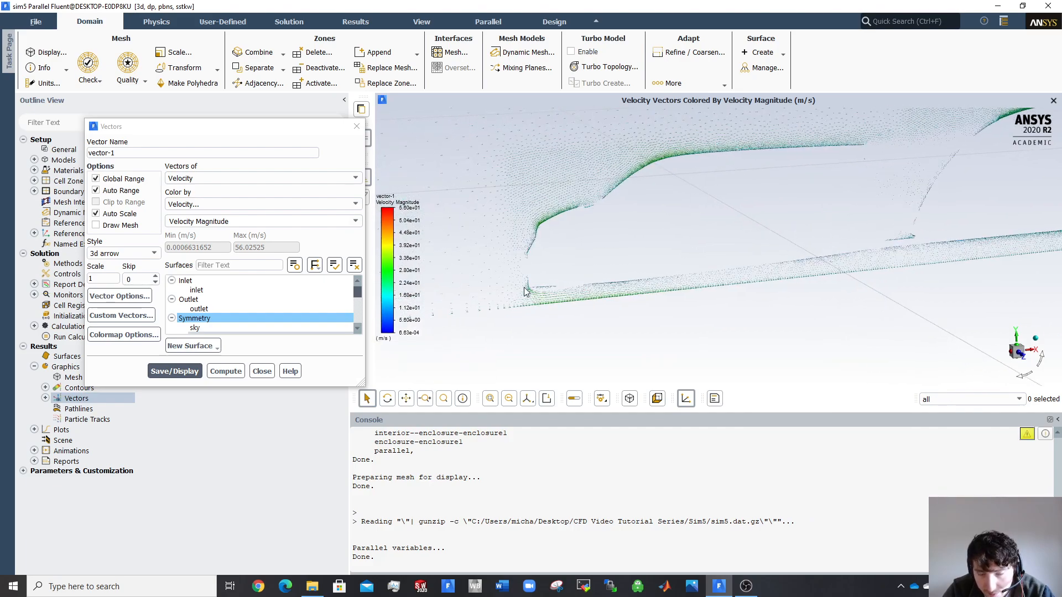
scroll(526, 283, up, 4)
scroll(546, 282, up, 4)
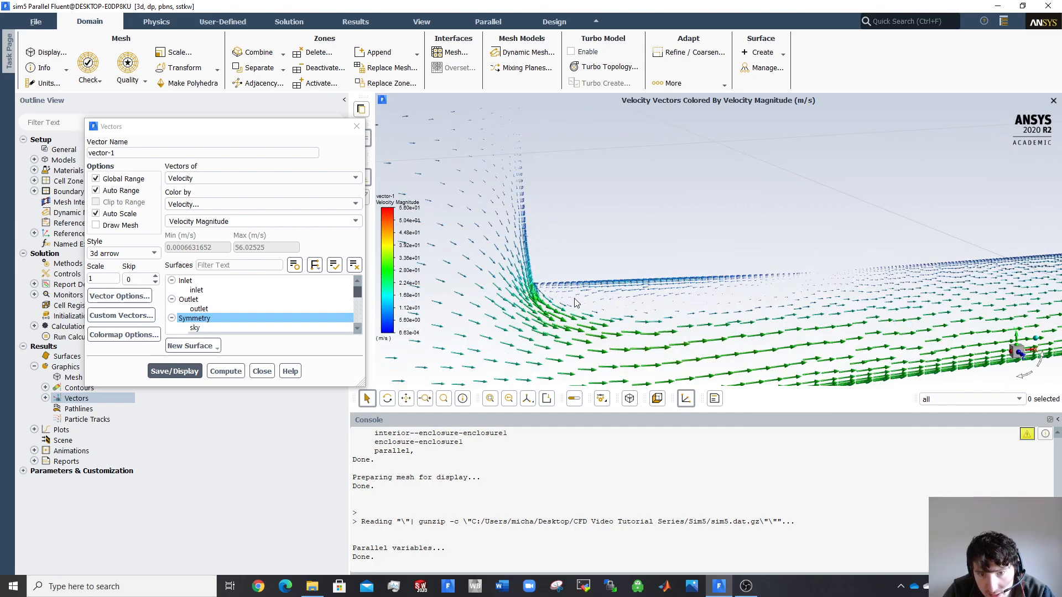
scroll(528, 285, up, 1)
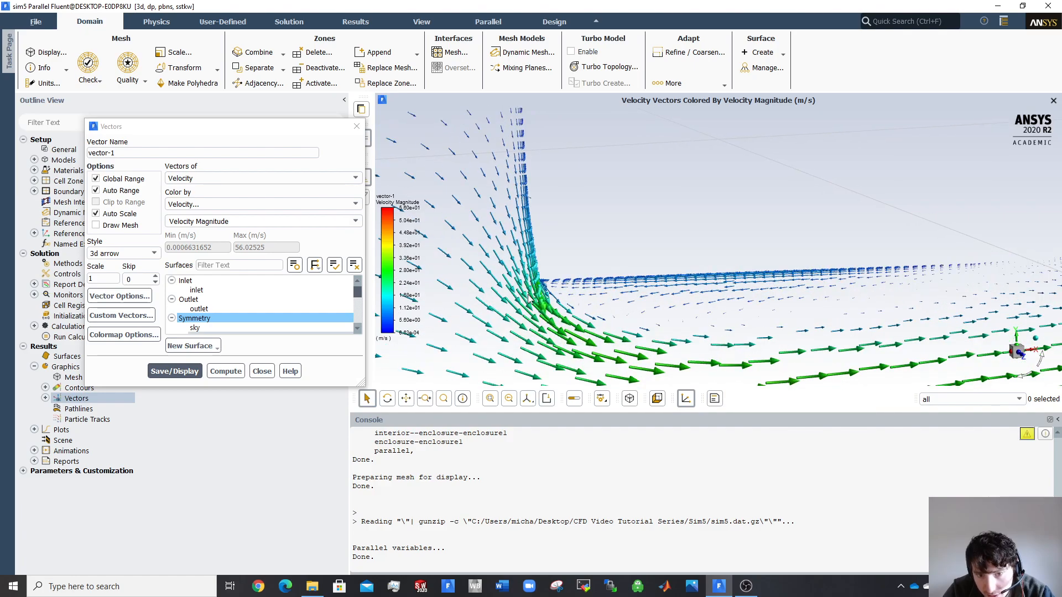
scroll(528, 299, up, 2)
scroll(534, 301, up, 1)
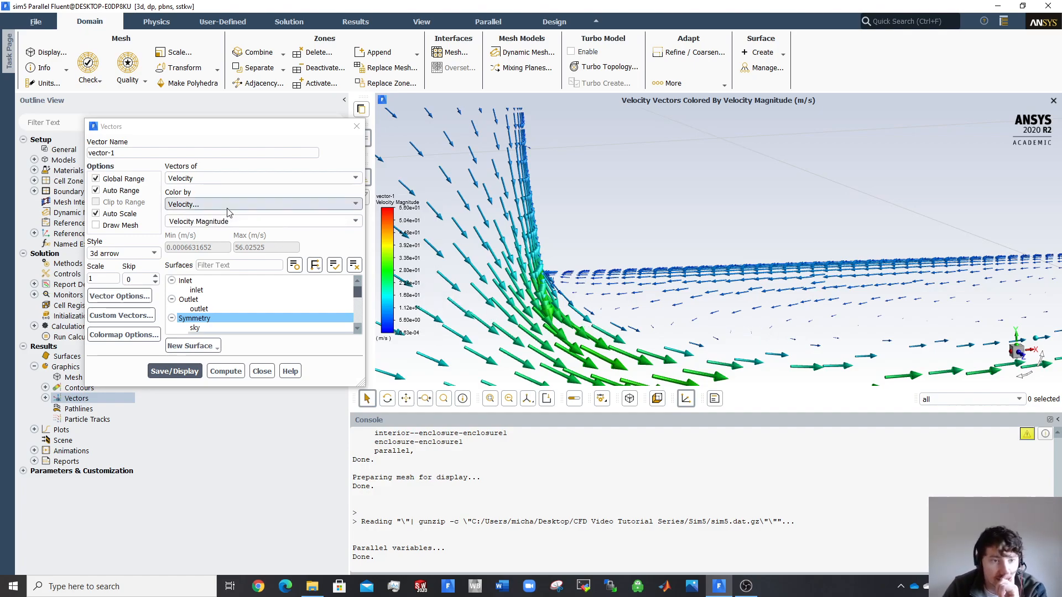
Redisplay vector-1 on a wall surface, coloured by velocity magnitude, with global range off and a vector scale of 3
click(278, 177)
click(279, 178)
click(270, 204)
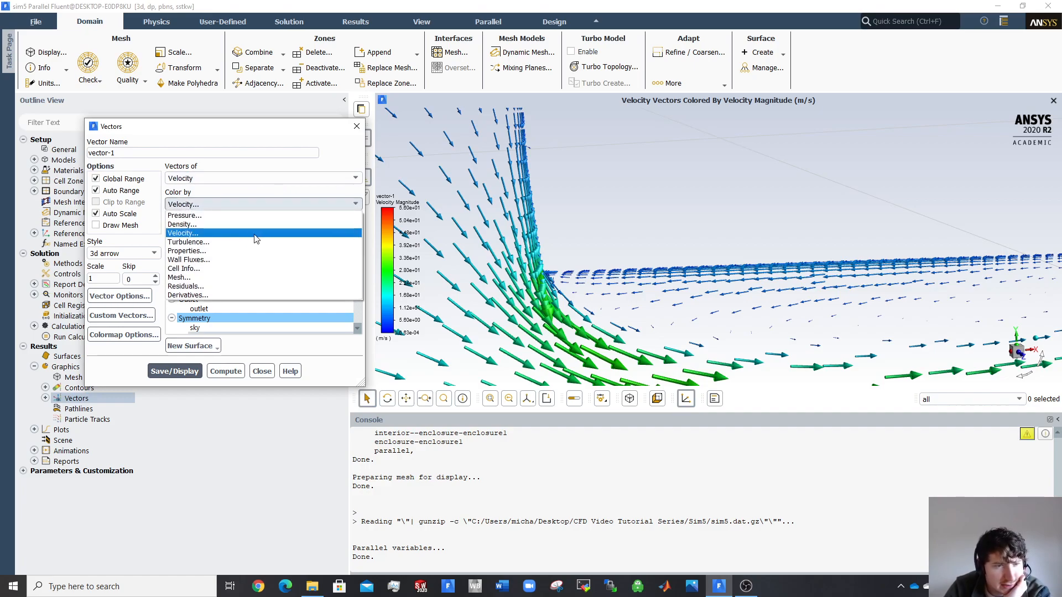
click(260, 232)
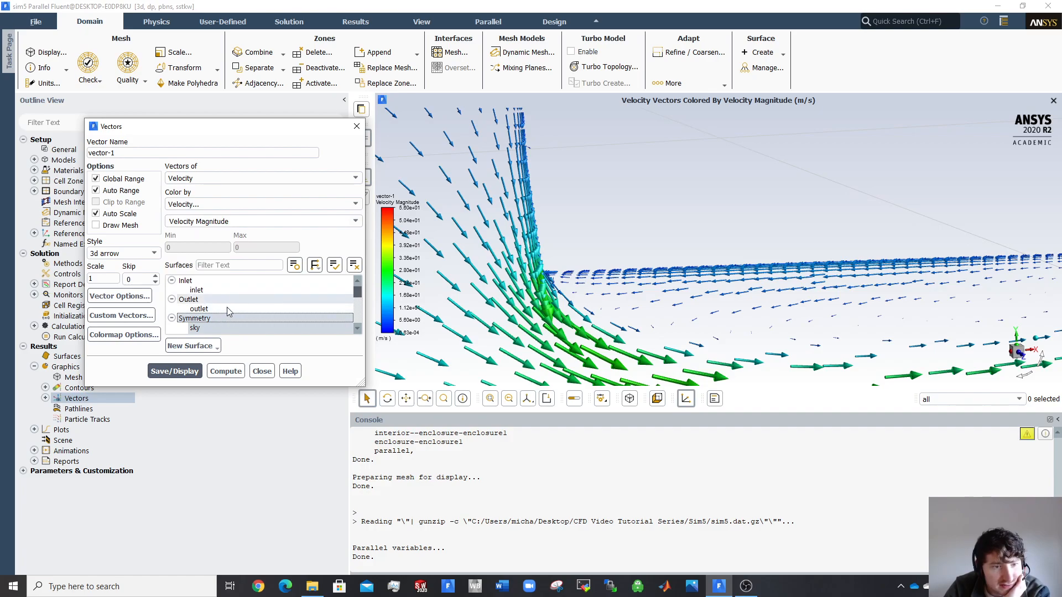
scroll(219, 304, down, 1)
scroll(217, 304, down, 2)
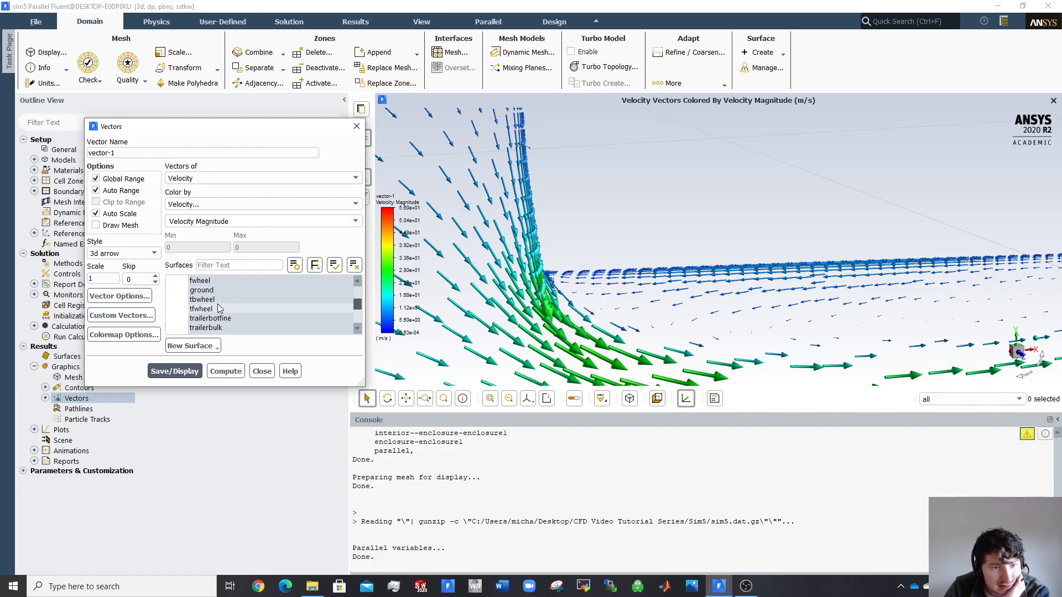
click(217, 291)
click(174, 371)
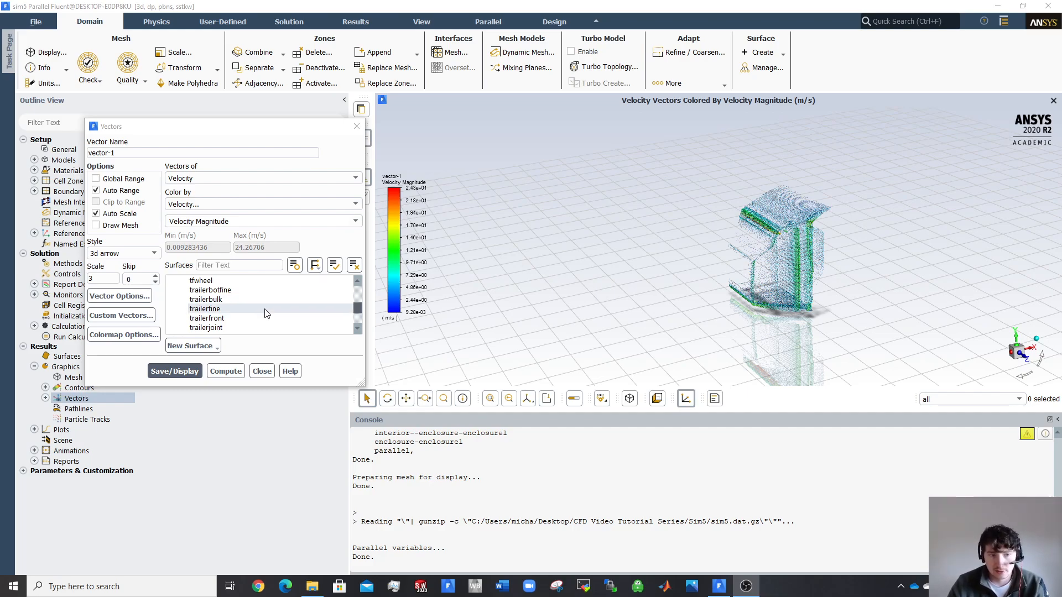
Review the remaining wall surfaces for vector-1 and close the Vectors dialog without redisplaying the plot
scroll(266, 314, down, 3)
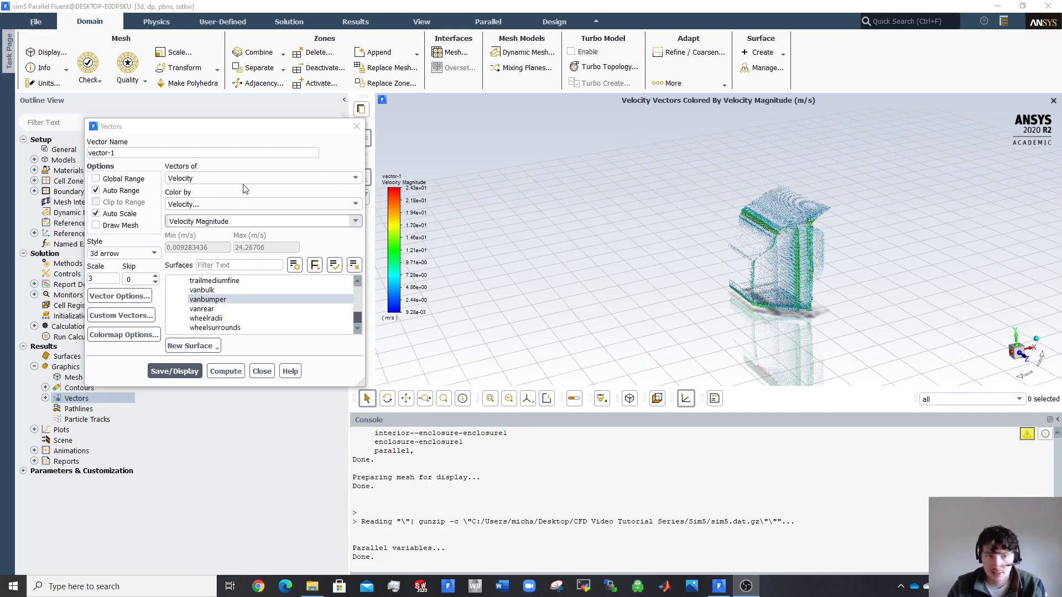
click(233, 302)
click(356, 126)
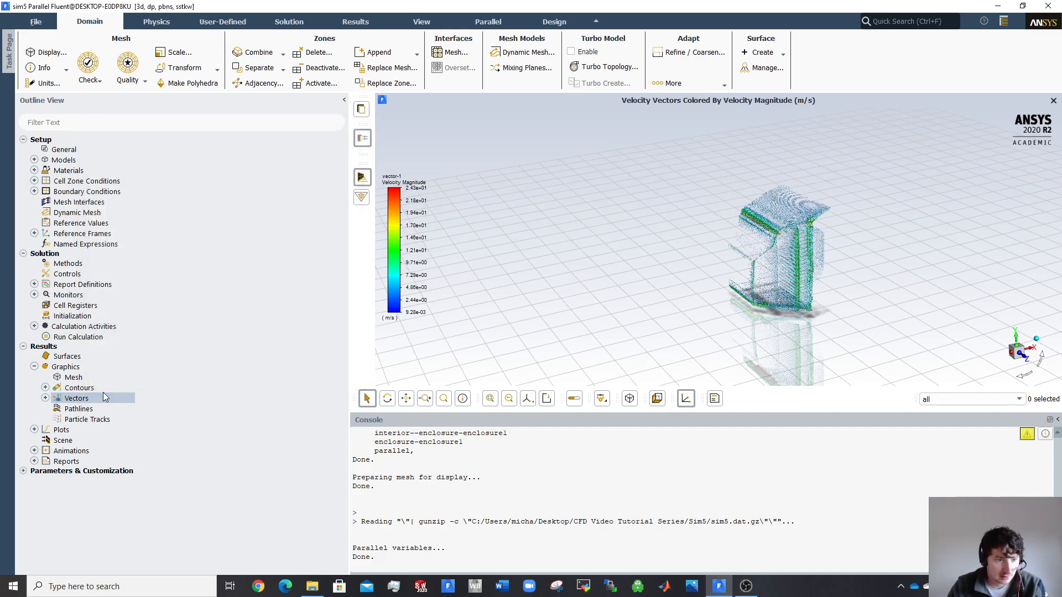
Start a new pathlines definition and reposition its dialog to leave more of the model visible
click(59, 413)
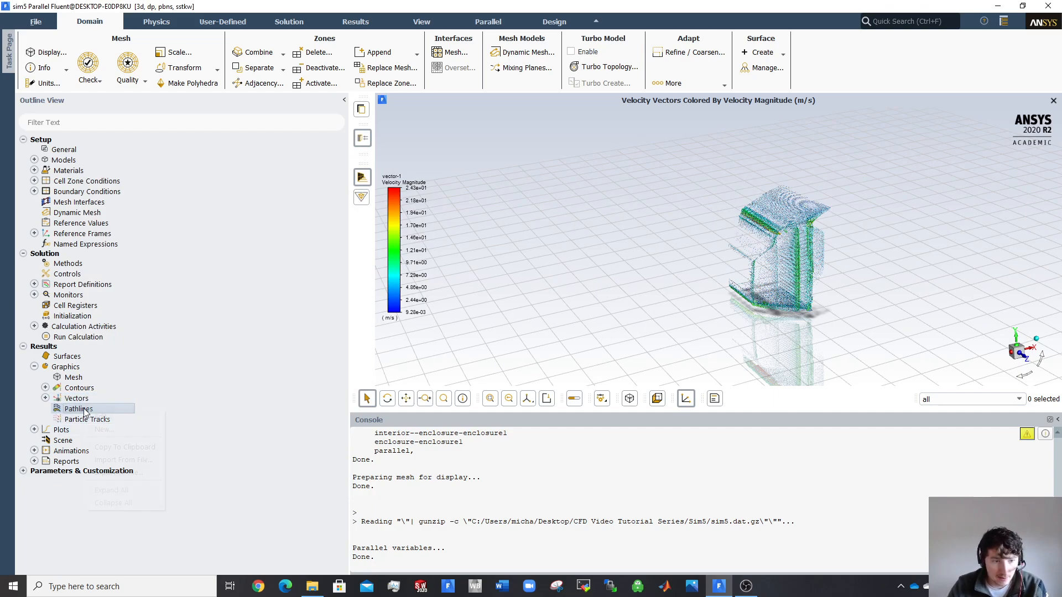
right_click(84, 409)
click(100, 433)
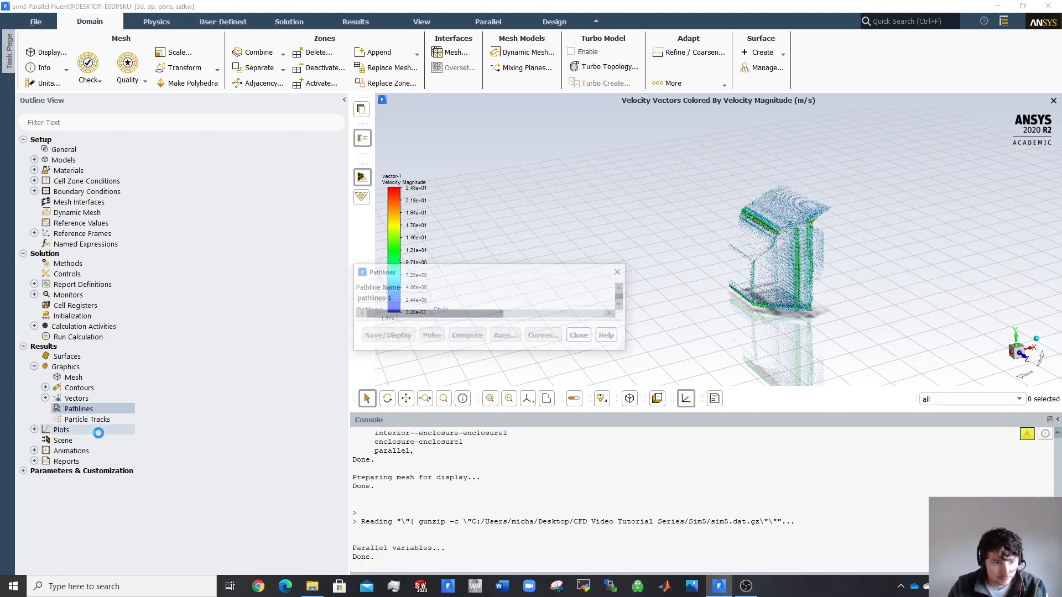
drag(542, 269, 294, 110)
Select trailerrear as the surface from which the pathlines are released
scroll(392, 275, down, 4)
scroll(393, 274, down, 1)
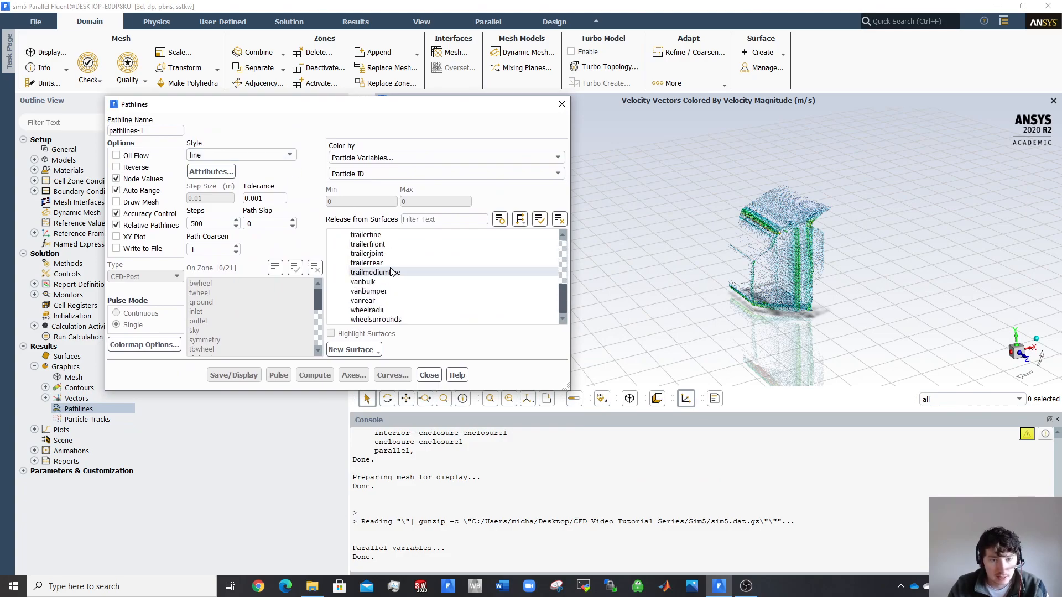
scroll(385, 304, up, 1)
click(386, 291)
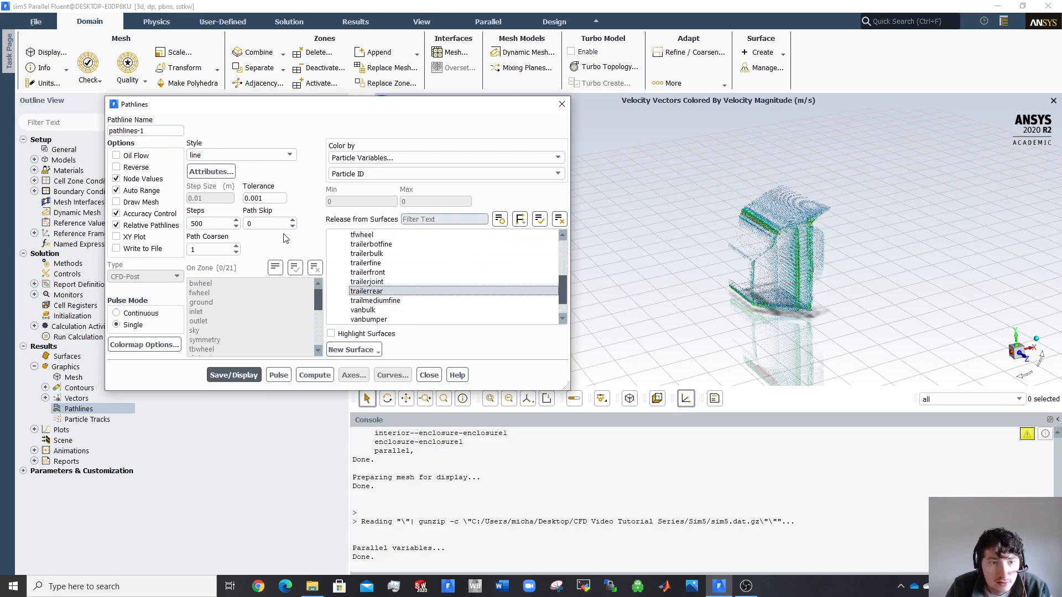
Display the pathlines coloured by Particle ID with tolerance 0.001 and 500 steps, and move the dialog clear of the trailer wake
click(249, 198)
text(0)
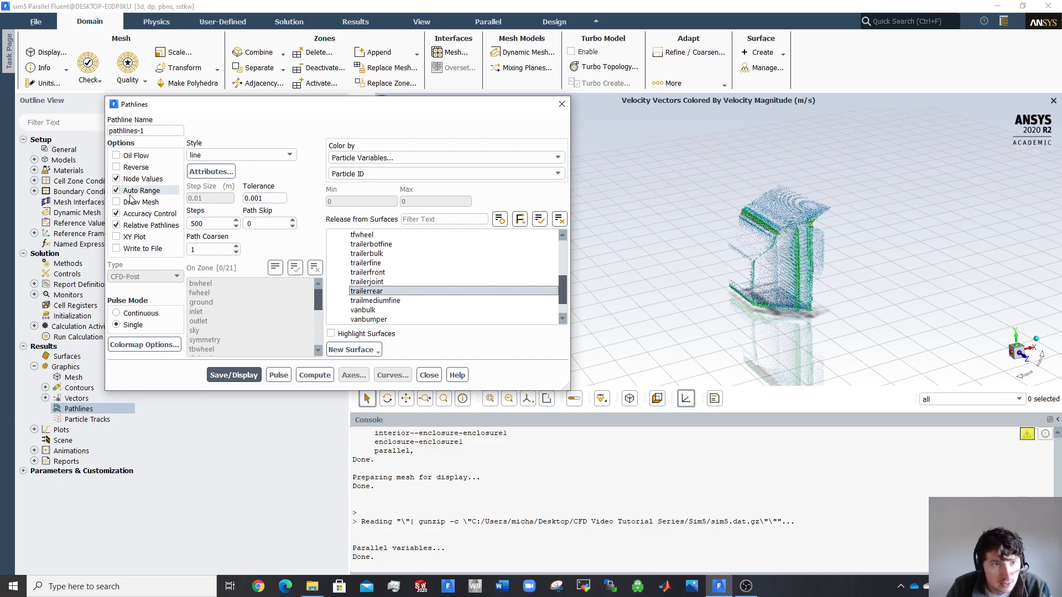
click(406, 159)
click(406, 159)
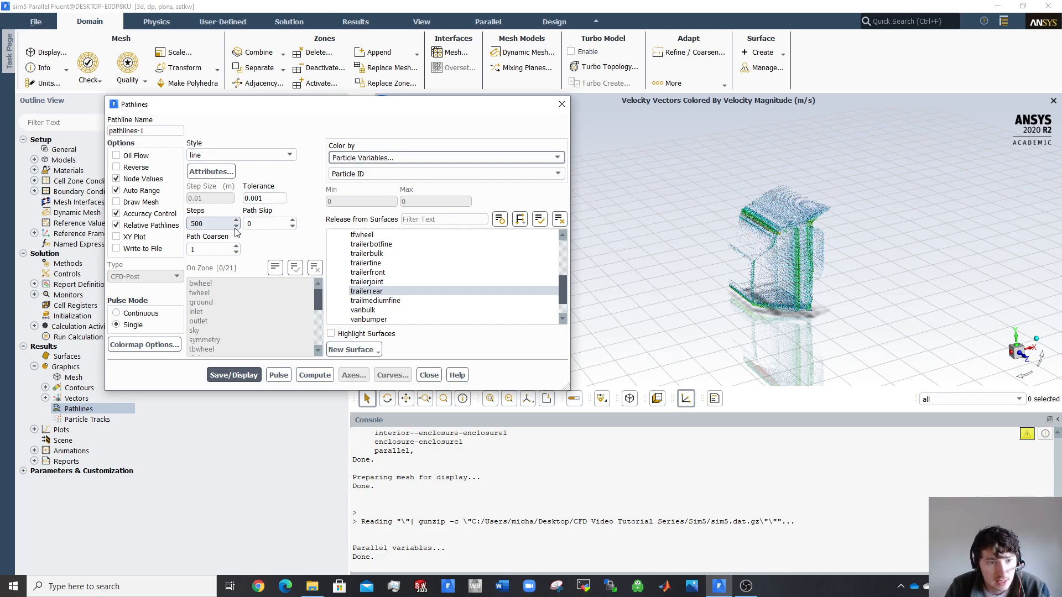
click(213, 224)
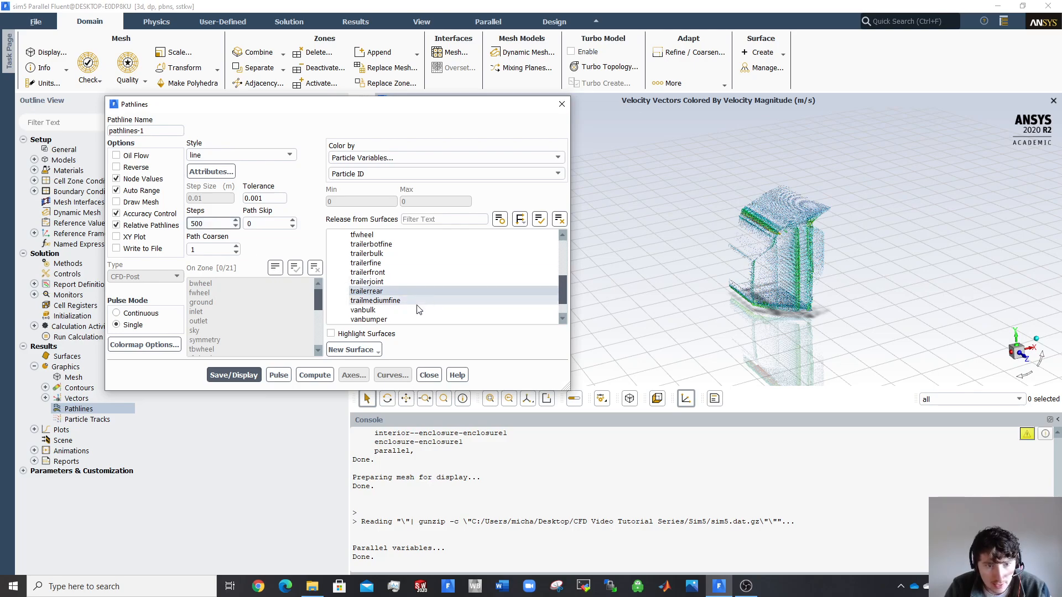
click(240, 375)
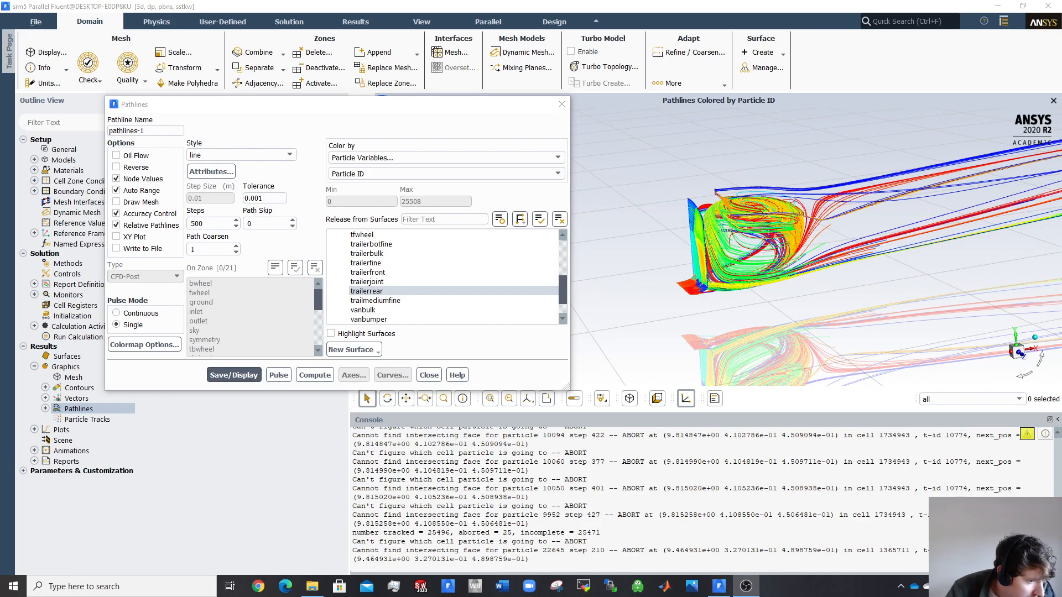
middle_drag(846, 266, 746, 224)
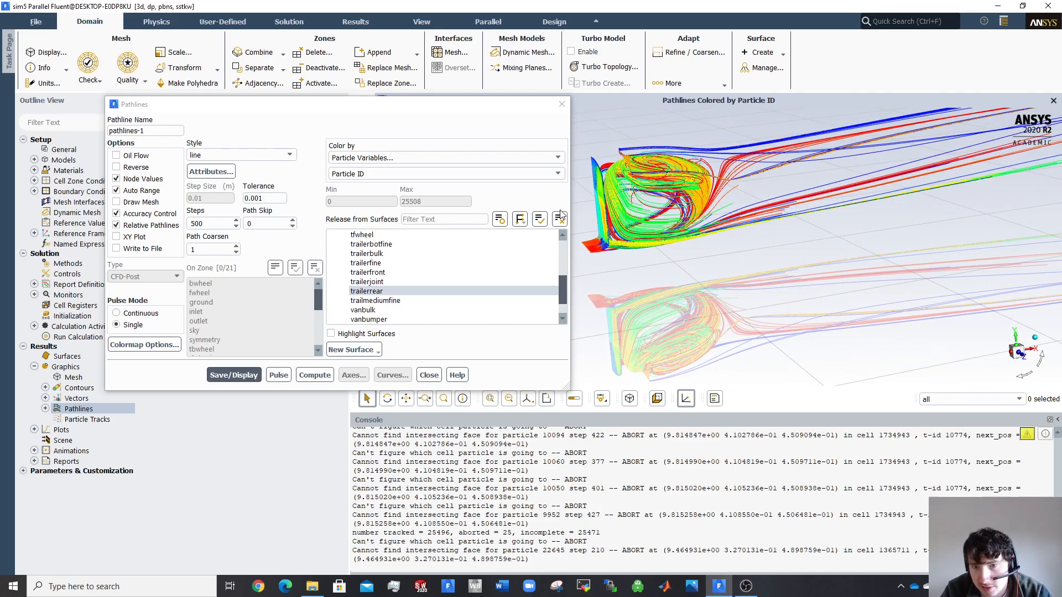
drag(437, 113, 298, 107)
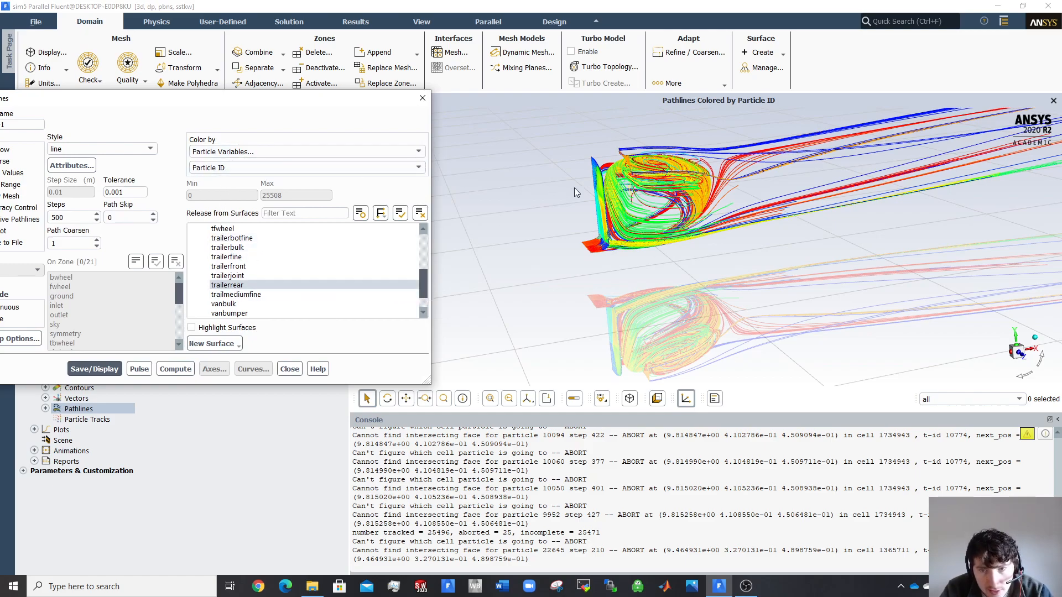
Examine the recirculating pathlines directly behind the trailer rear up close and from both sides of the wake
drag(785, 208, 527, 205)
middle_drag(527, 204, 599, 163)
scroll(586, 177, up, 3)
scroll(598, 165, up, 5)
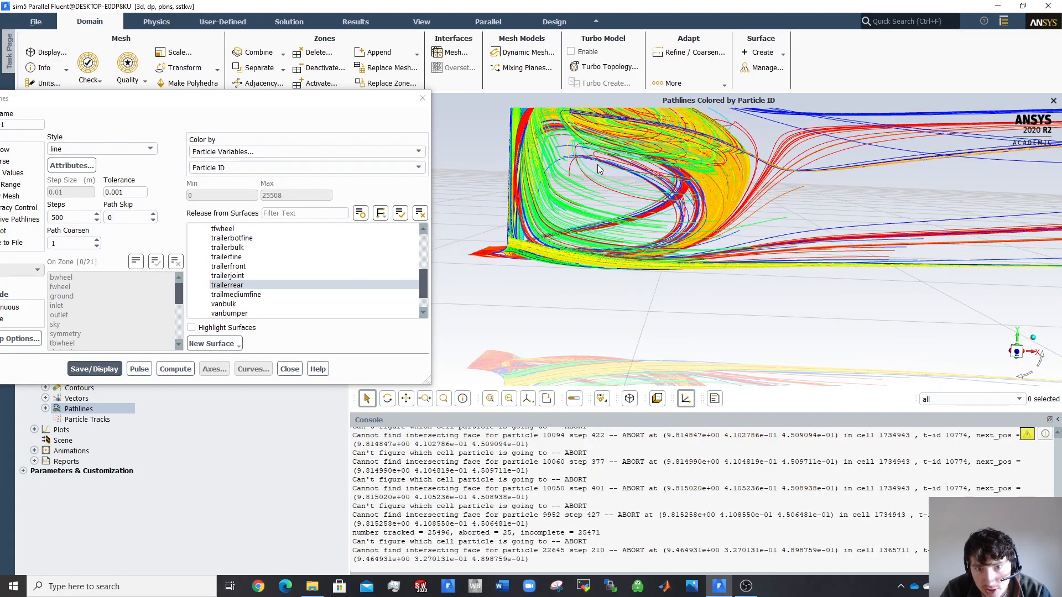
drag(599, 232, 502, 188)
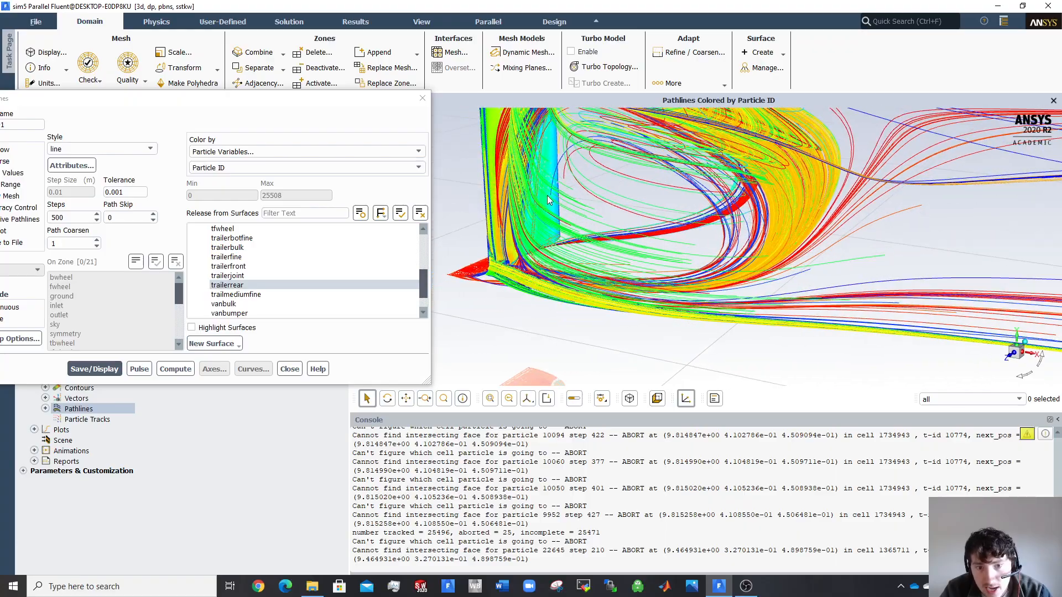
drag(572, 203, 640, 165)
drag(619, 211, 589, 201)
scroll(589, 201, down, 5)
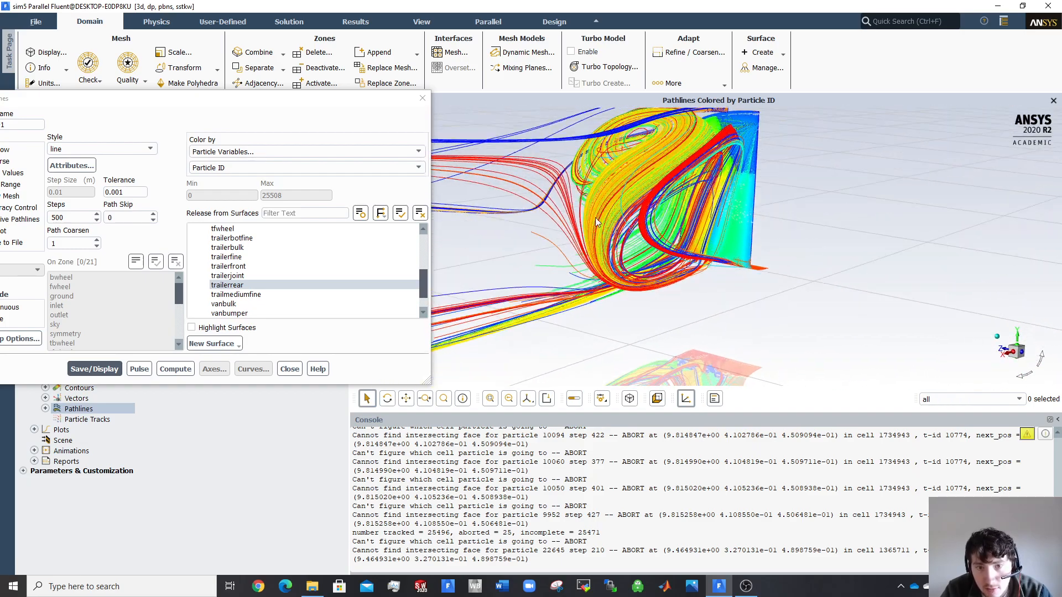
Examine how the pathlines trail downstream and start across the trailer's rear face, and close the Pathlines dialog
drag(575, 265, 708, 215)
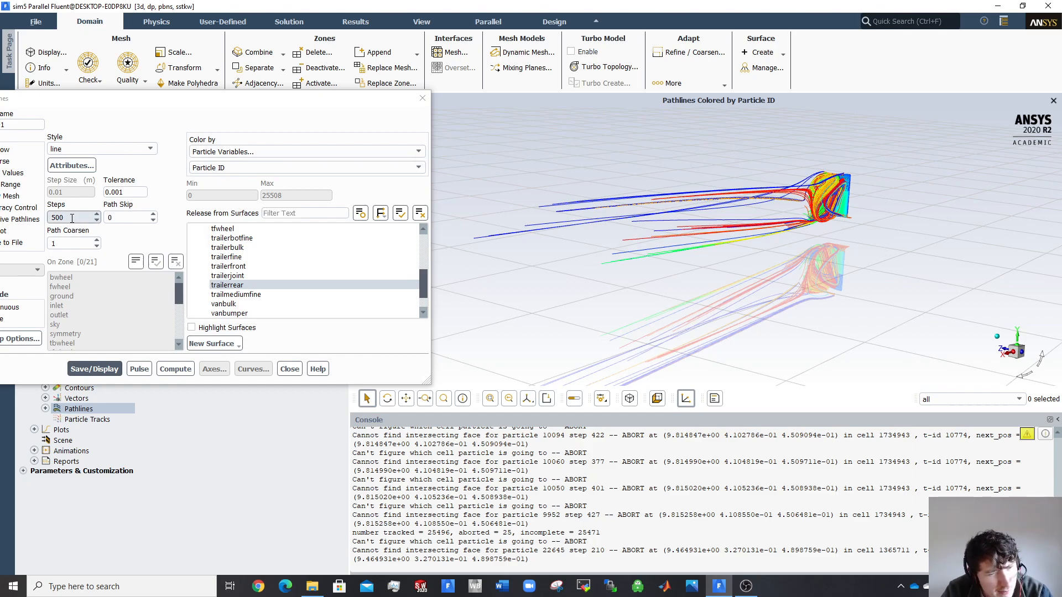
mouse_move(792, 201)
middle_down()
mouse_move(666, 208)
mouse_move(808, 211)
middle_up()
scroll(809, 210, up, 5)
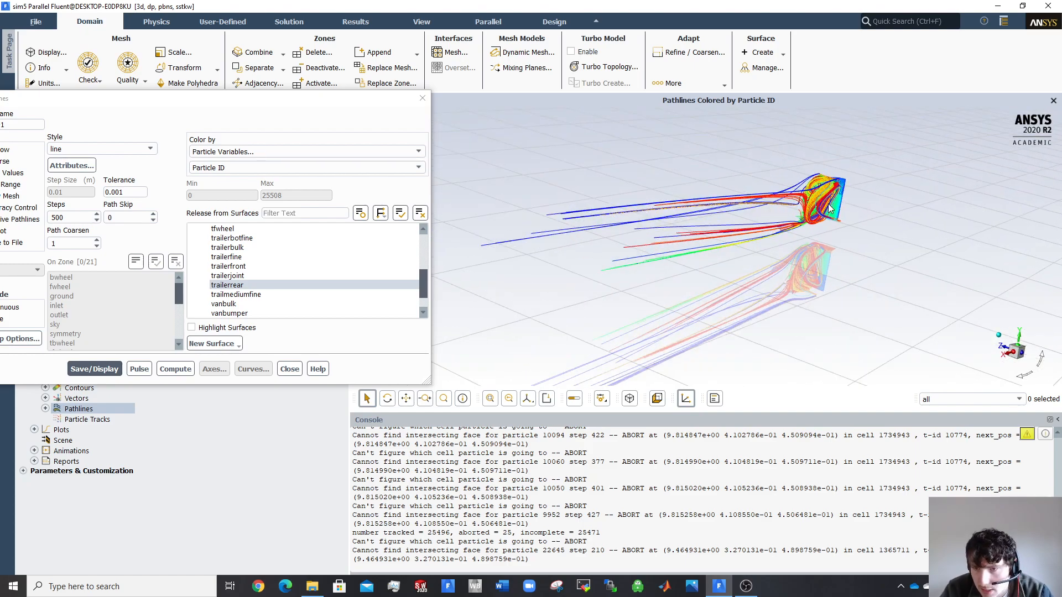
middle_drag(831, 199, 843, 163)
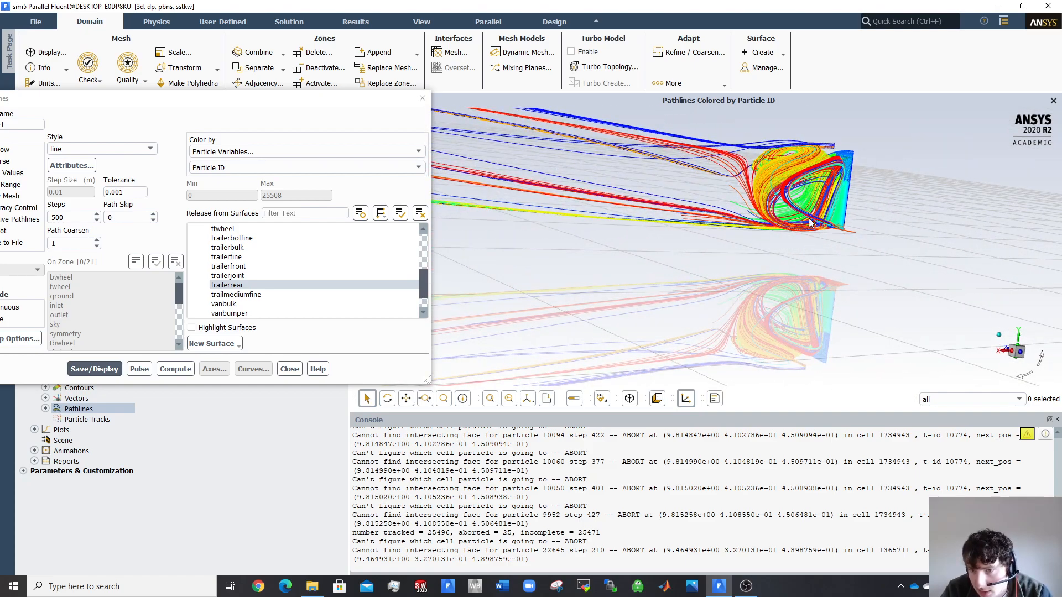
scroll(829, 226, up, 3)
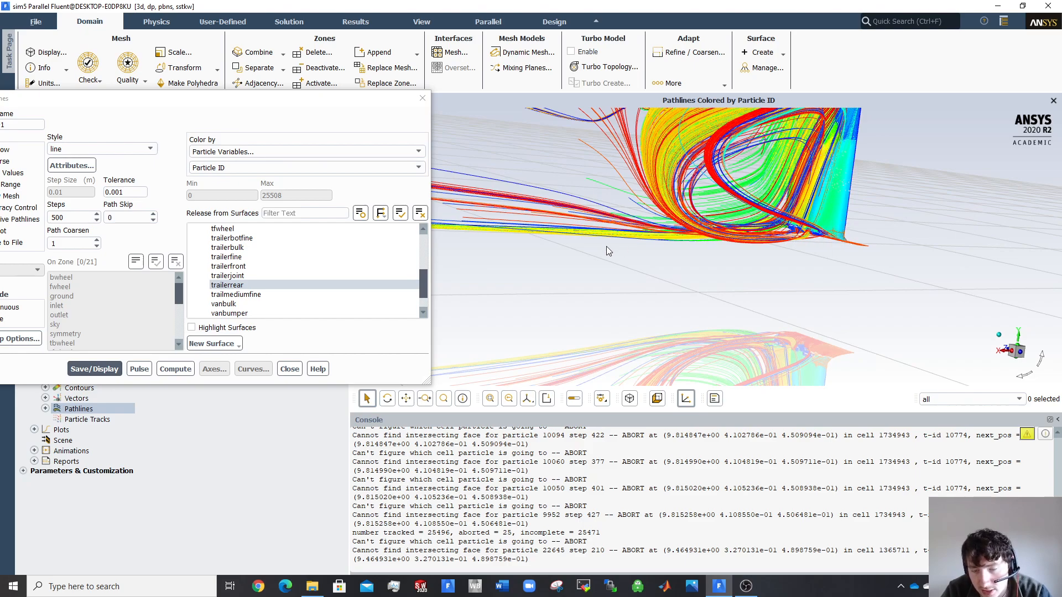
scroll(773, 227, down, 2)
middle_drag(773, 223, 635, 220)
middle_drag(772, 235, 717, 216)
drag(750, 177, 649, 208)
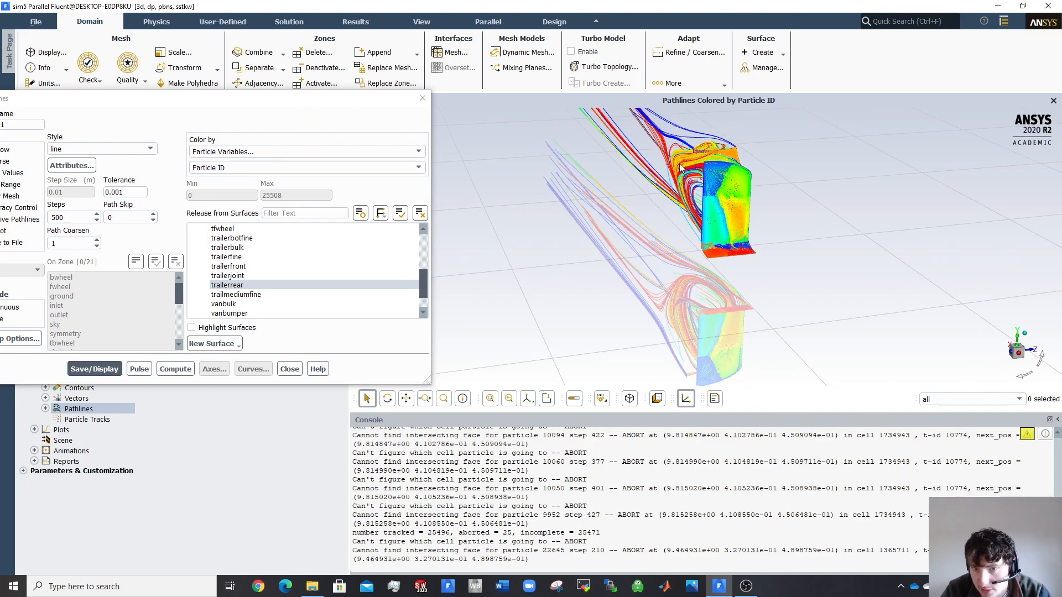
drag(689, 178, 693, 260)
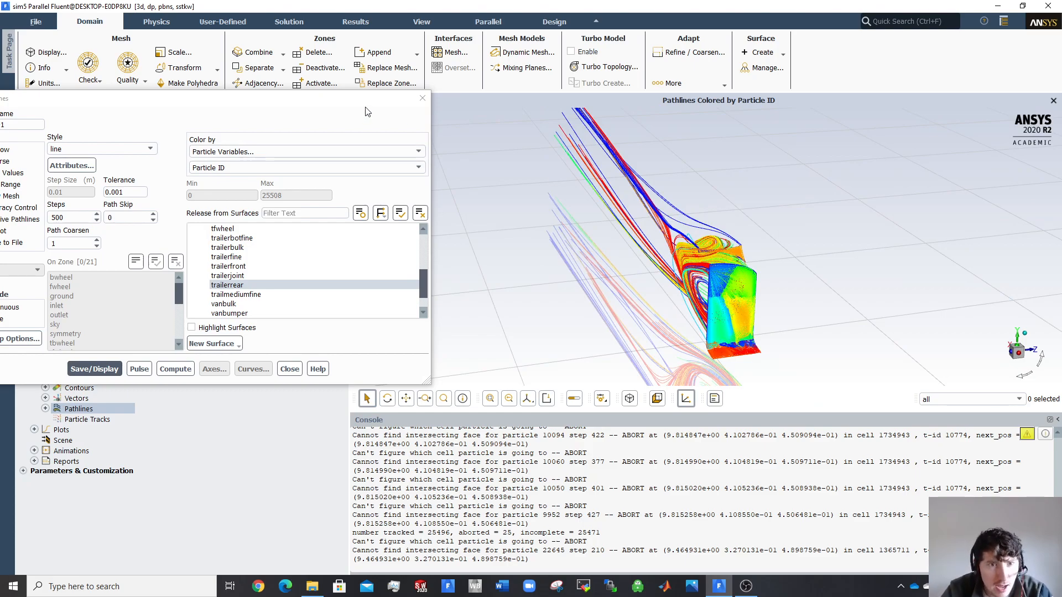
drag(342, 105, 625, 180)
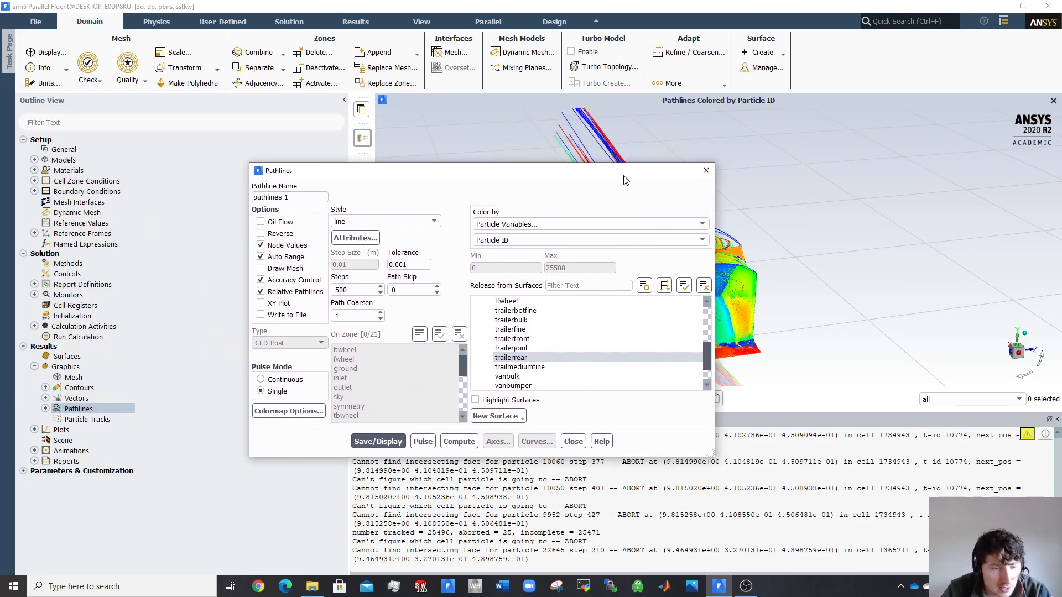
click(707, 171)
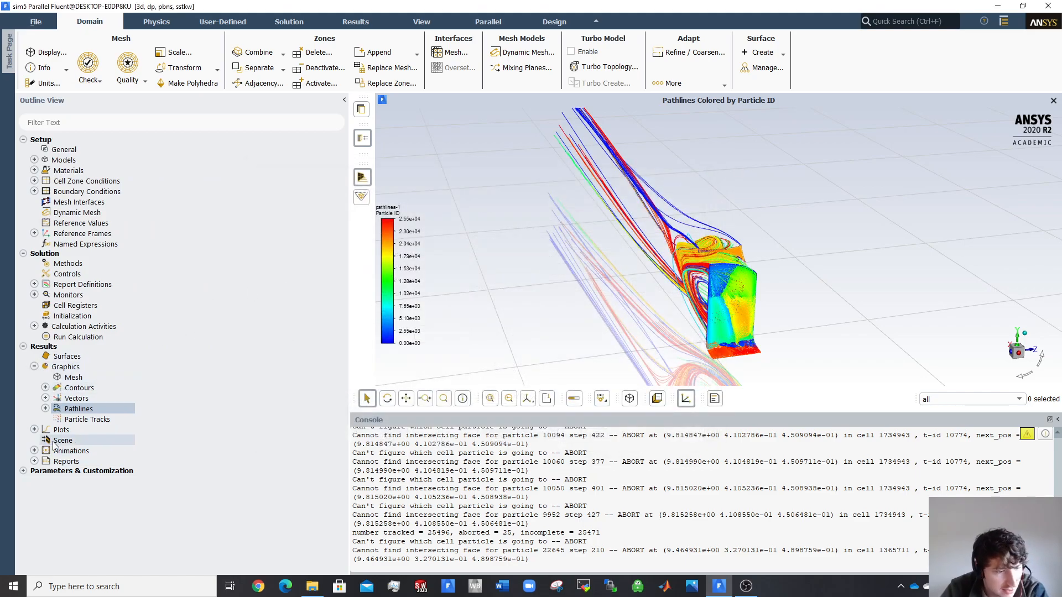
Create a faces-only mesh display of the van and trailer walls without the ground, show the whole vehicle and close the dialog
click(45, 388)
click(58, 355)
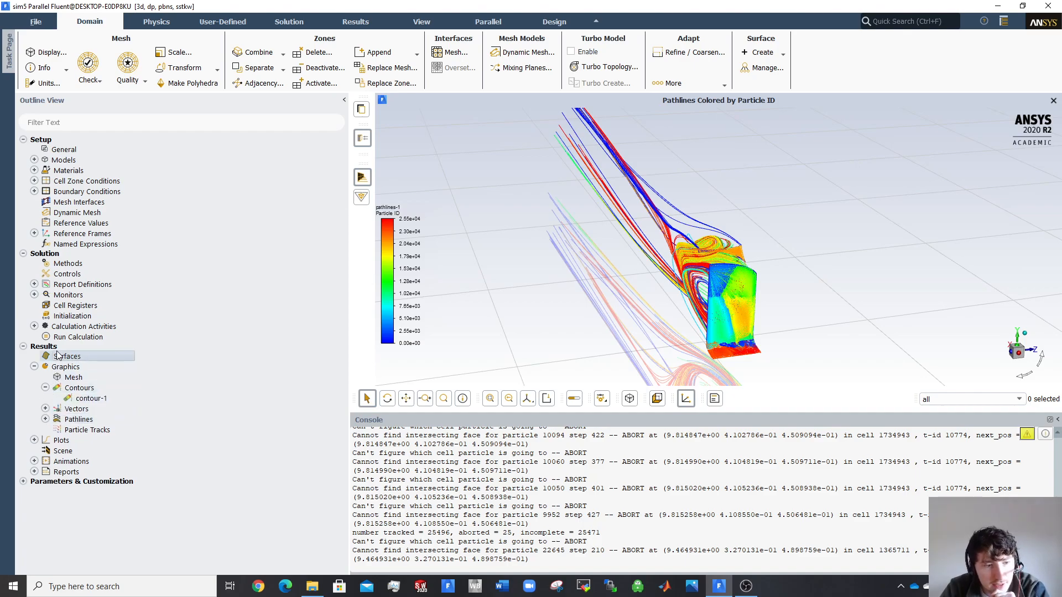
click(73, 377)
right_click(73, 377)
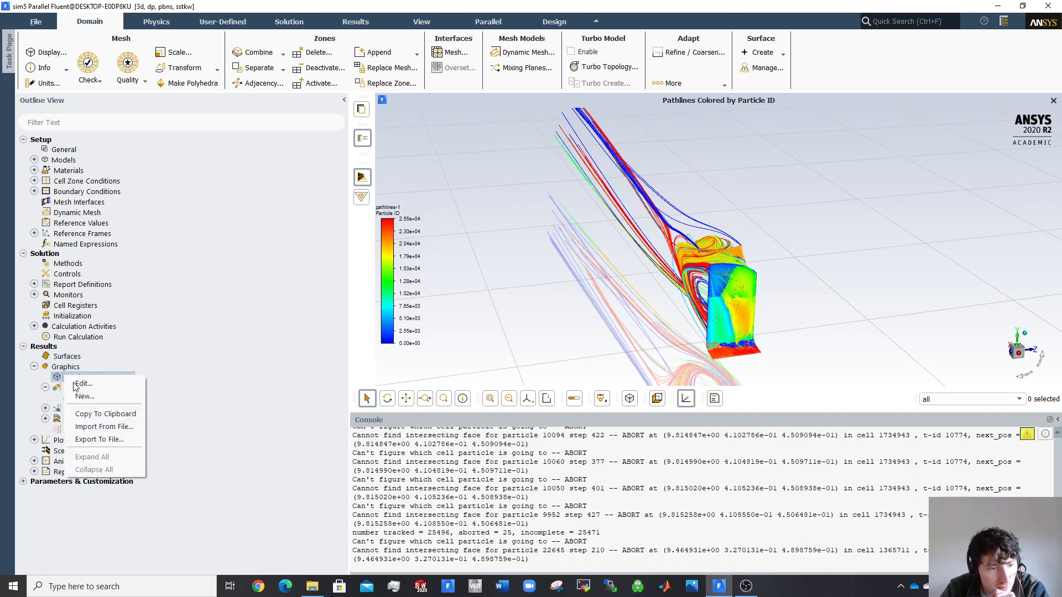
click(95, 397)
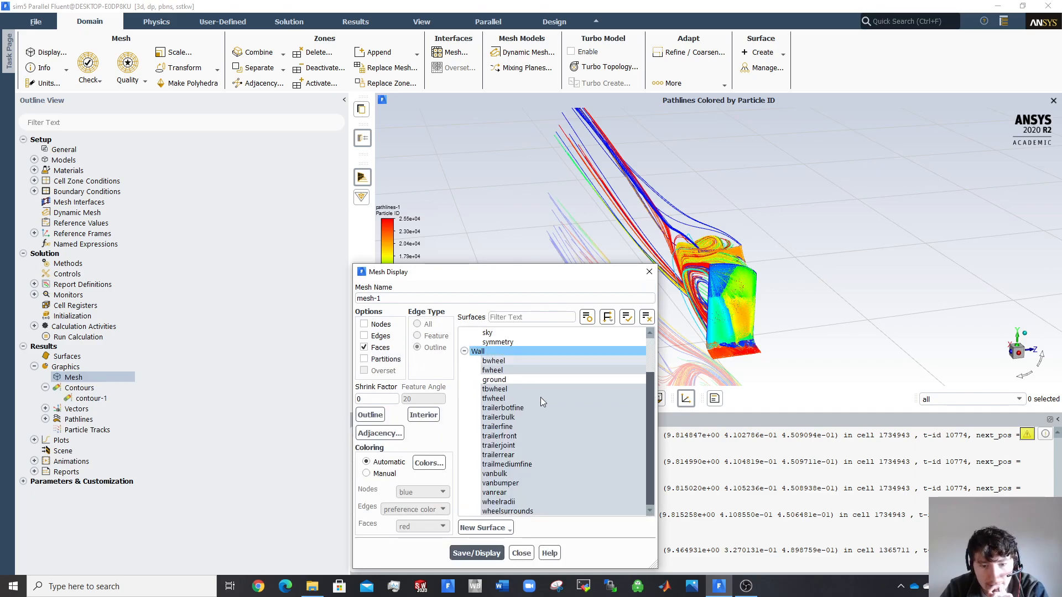
click(476, 553)
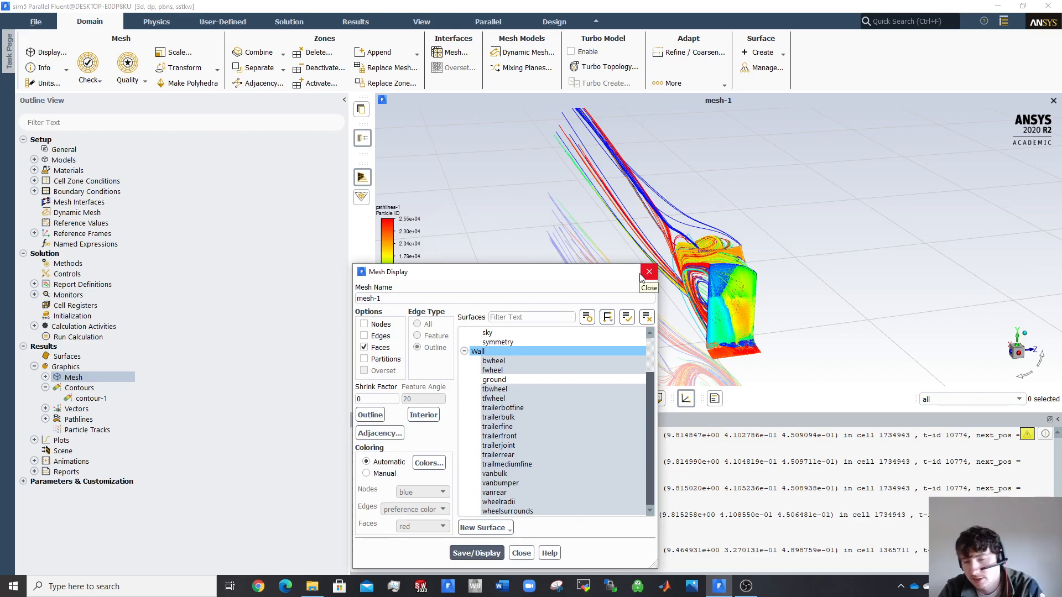
drag(611, 274, 374, 252)
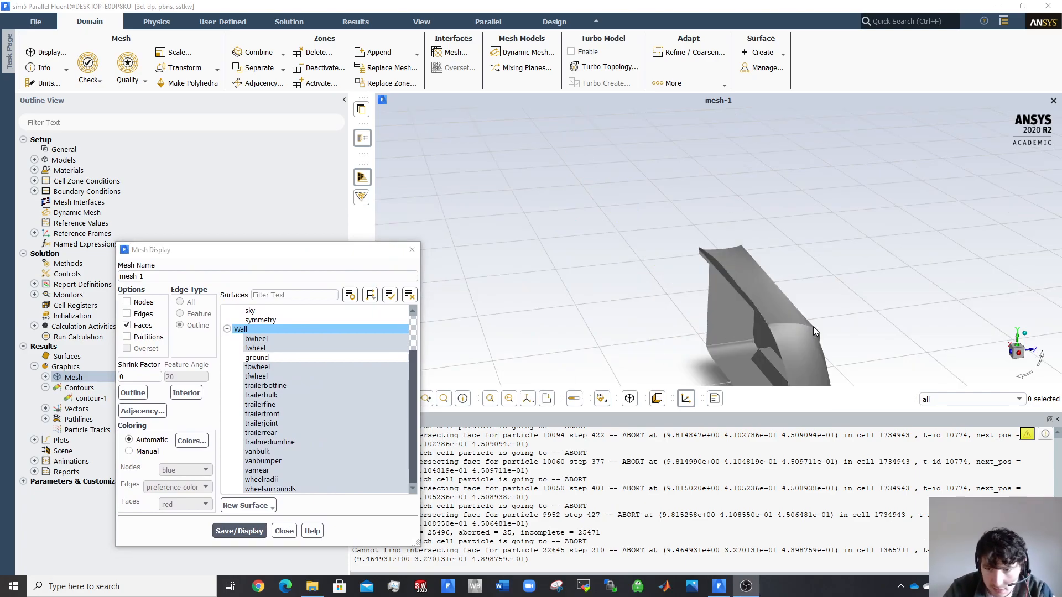
scroll(813, 327, down, 3)
drag(814, 327, 618, 195)
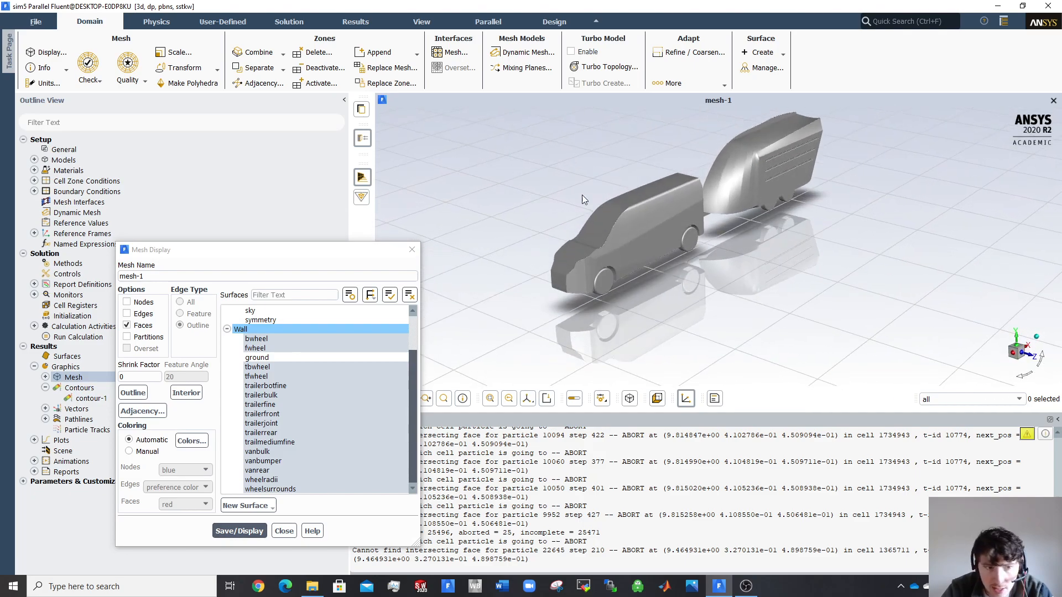
click(411, 249)
Create a ZX plane surface at Y = 1 m through the van and trailer, and close the Plane Surface dialog
right_click(65, 356)
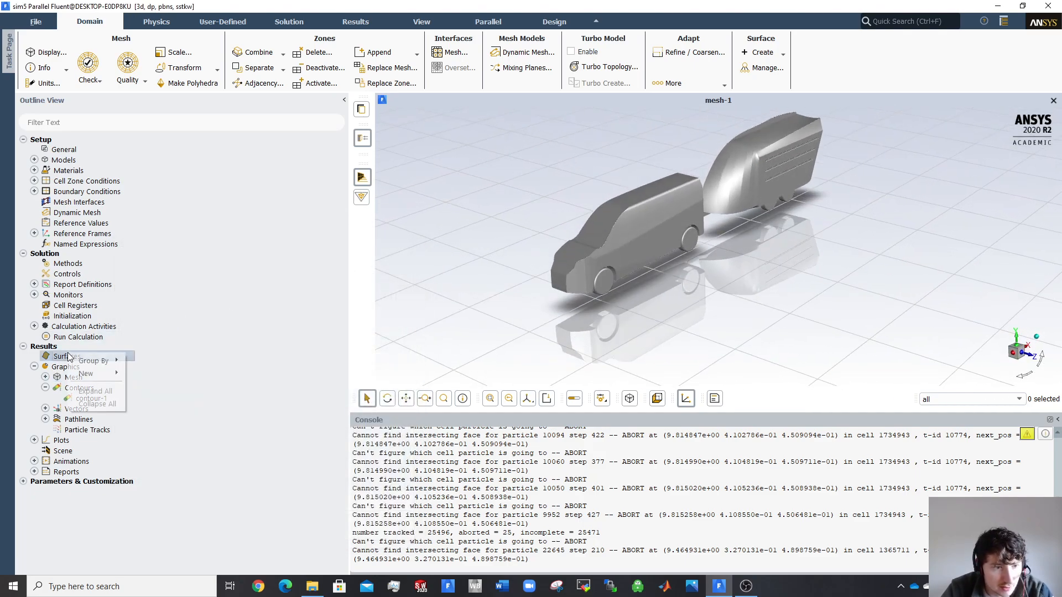
mouse_move(84, 375)
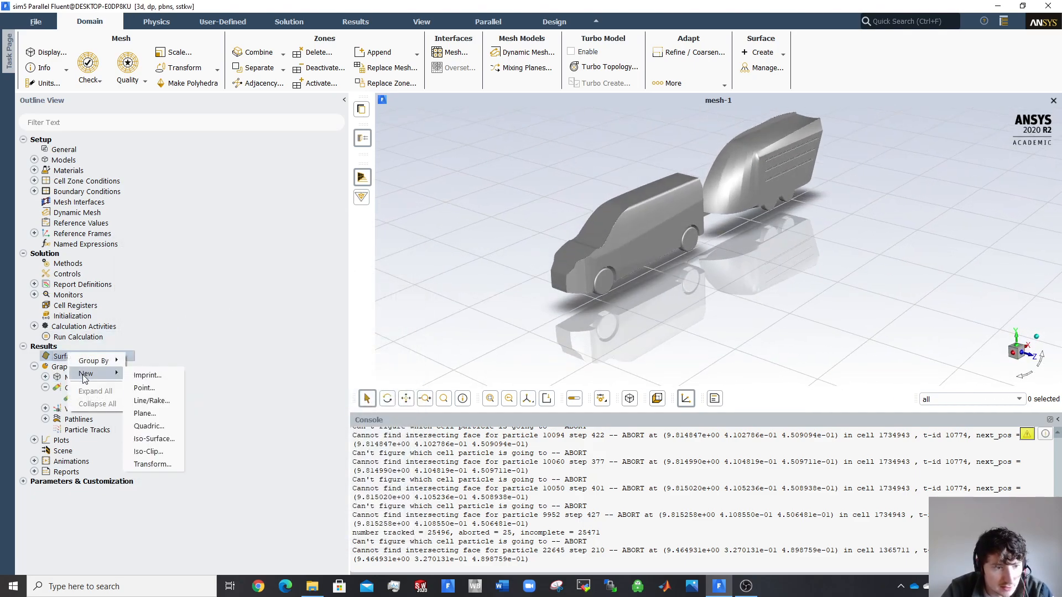
click(150, 413)
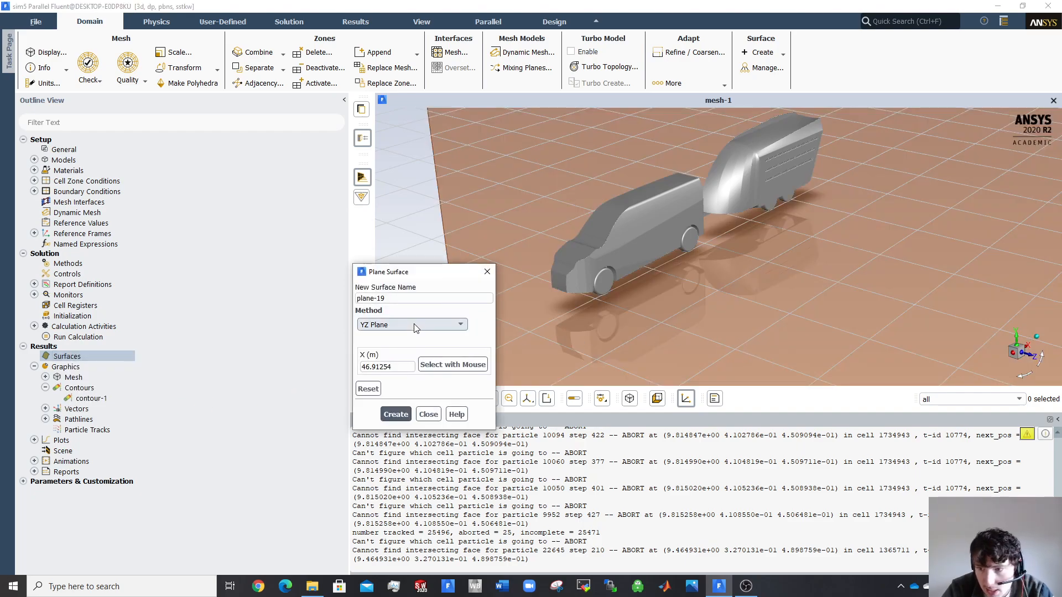
click(403, 325)
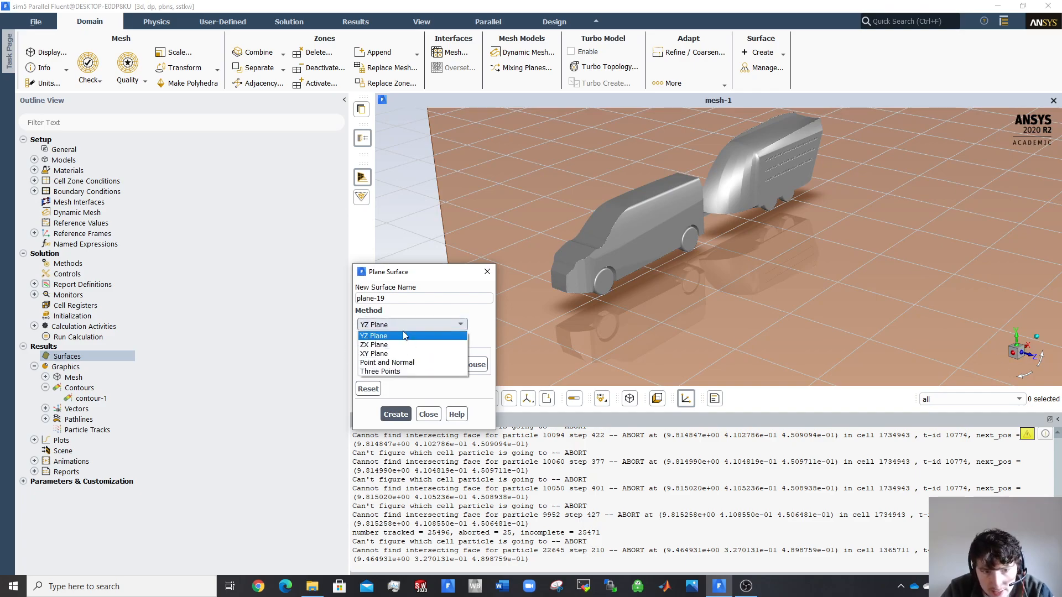
click(380, 344)
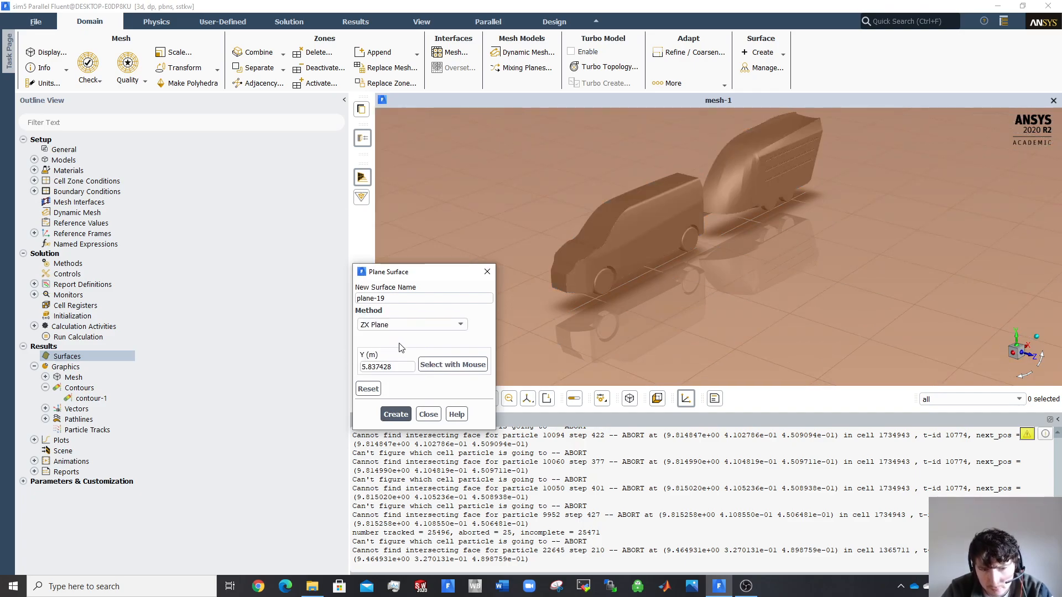
double_click(383, 365)
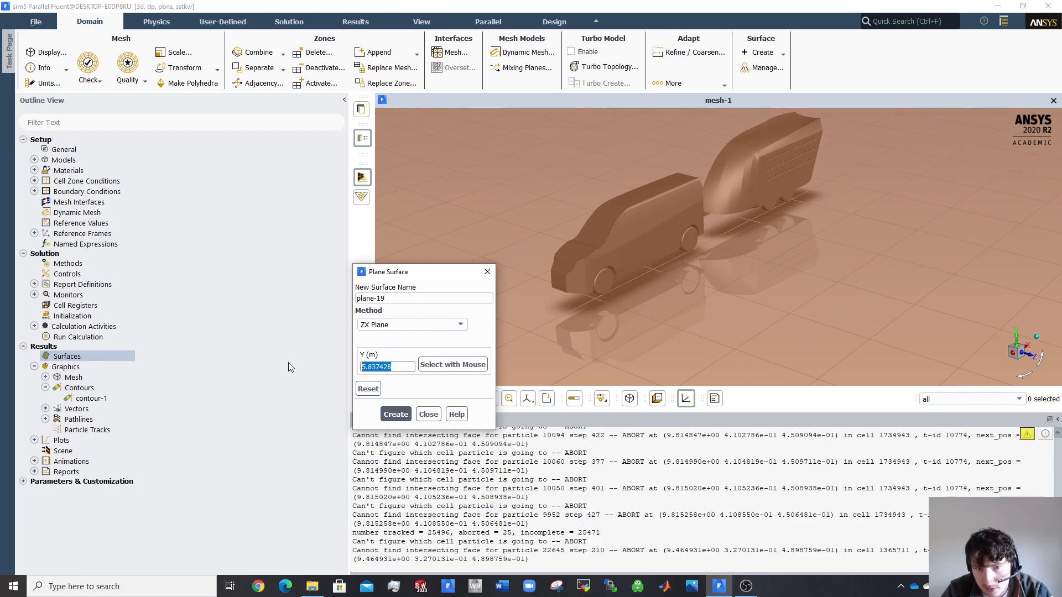
text(1)
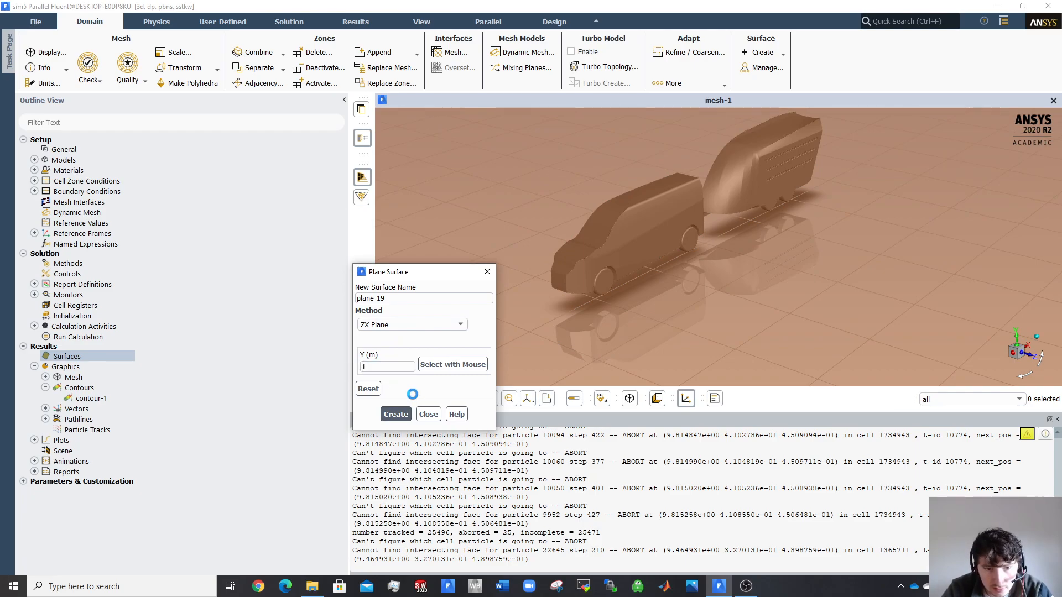
click(405, 414)
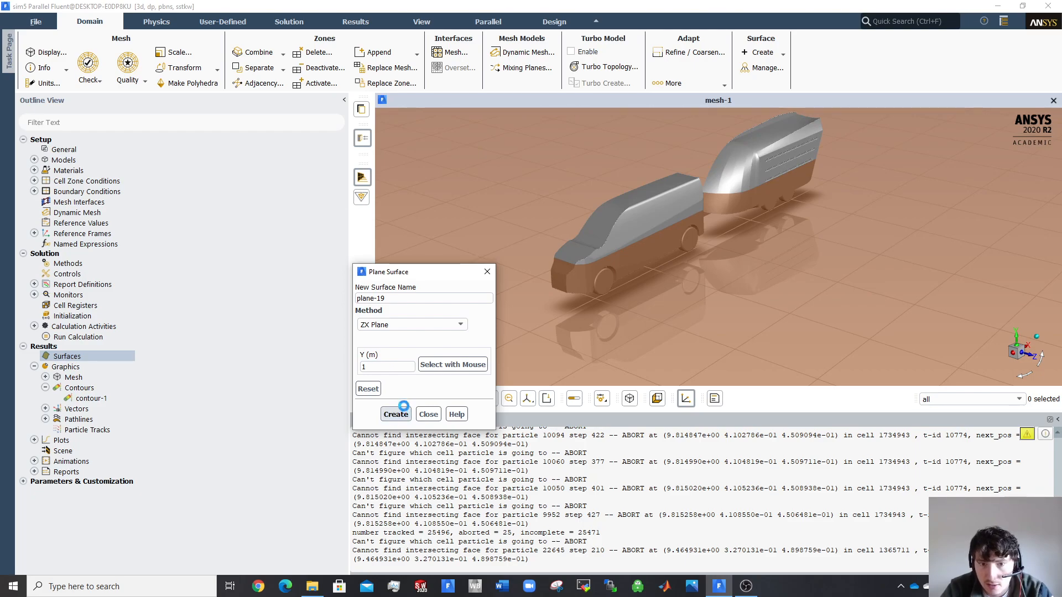
click(483, 273)
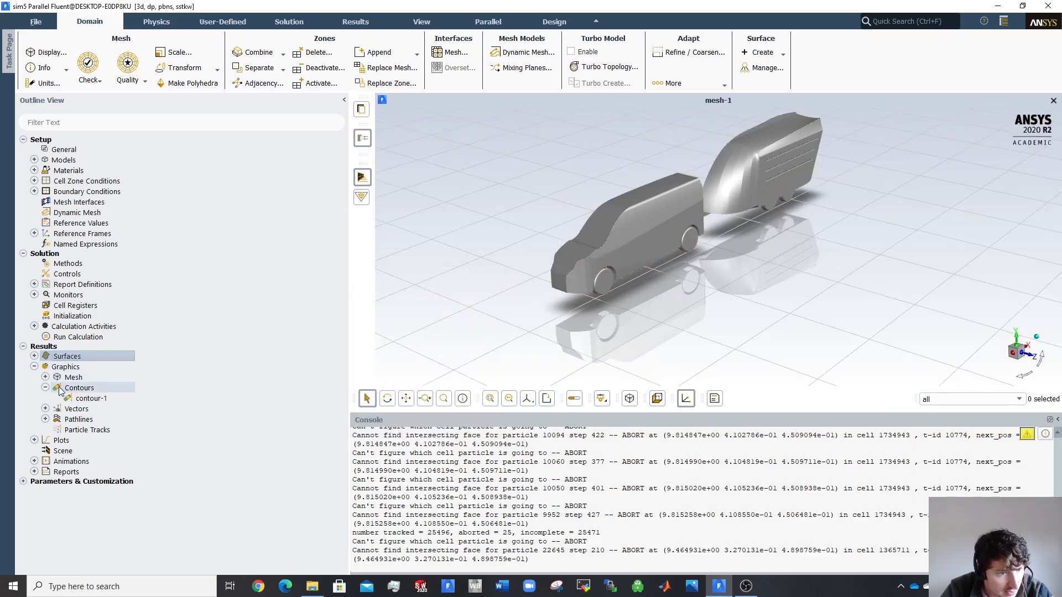
Start a new contour definition and set it to show Velocity Magnitude
right_click(61, 389)
click(218, 380)
right_click(85, 387)
click(109, 408)
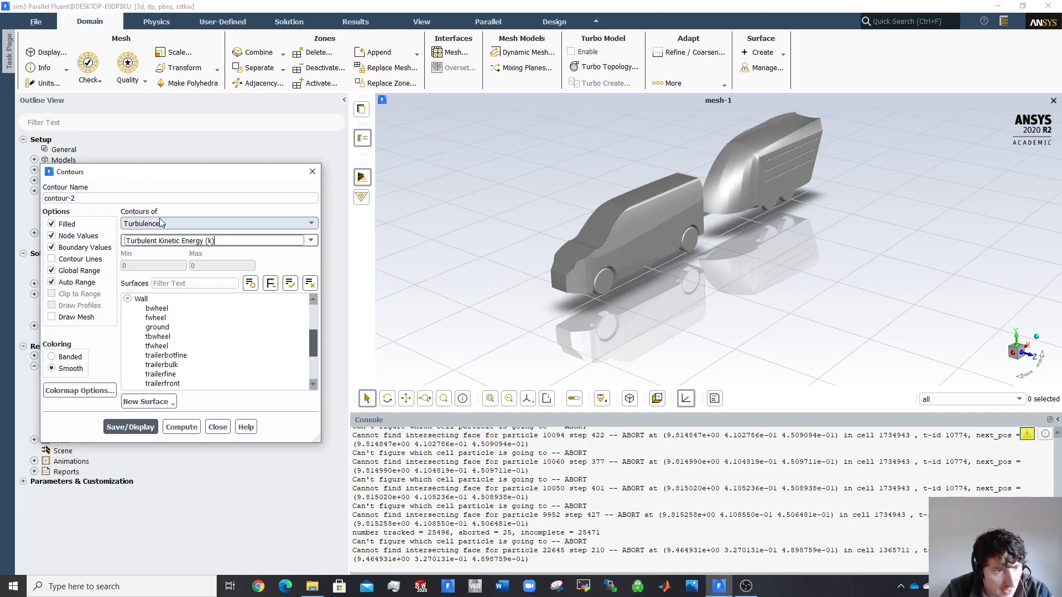
click(166, 224)
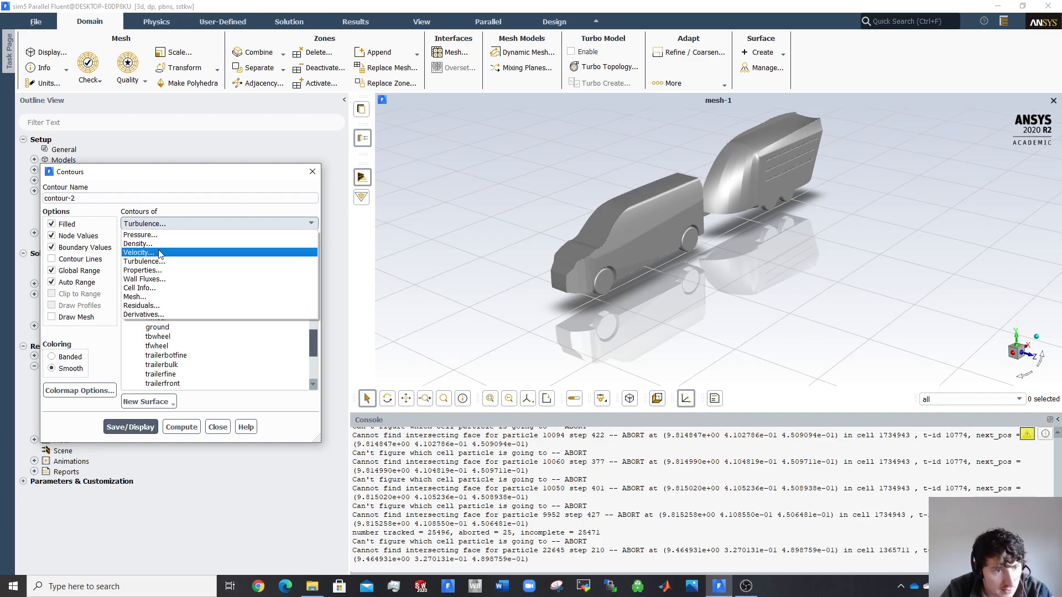
click(159, 252)
Select plane-19 as the contour surface, turn off Global Range, and display the filled velocity contours
scroll(182, 318, up, 3)
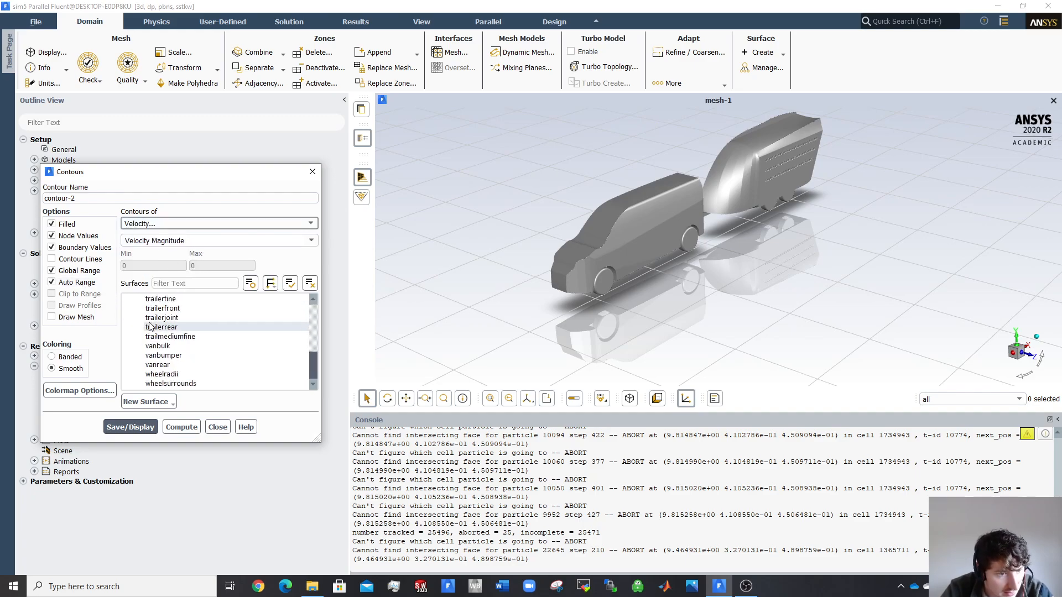
scroll(150, 324, down, 1)
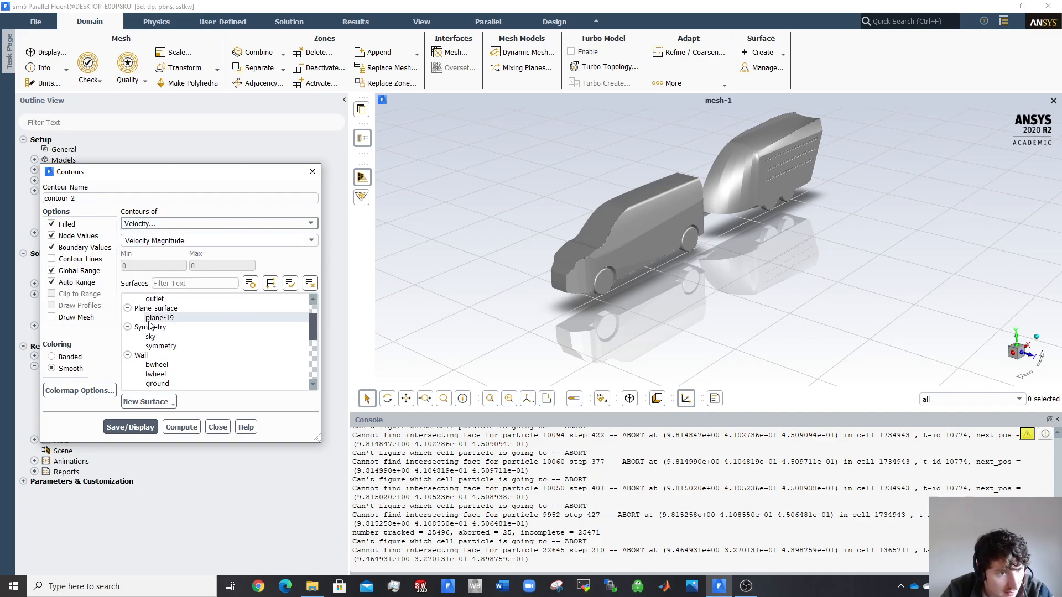
scroll(185, 331, down, 1)
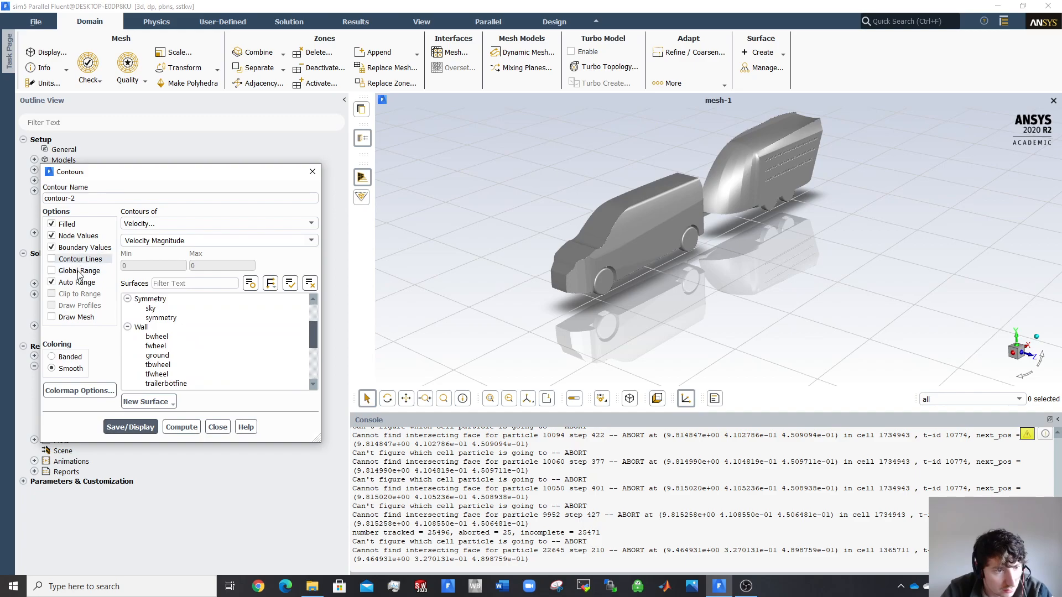
click(130, 427)
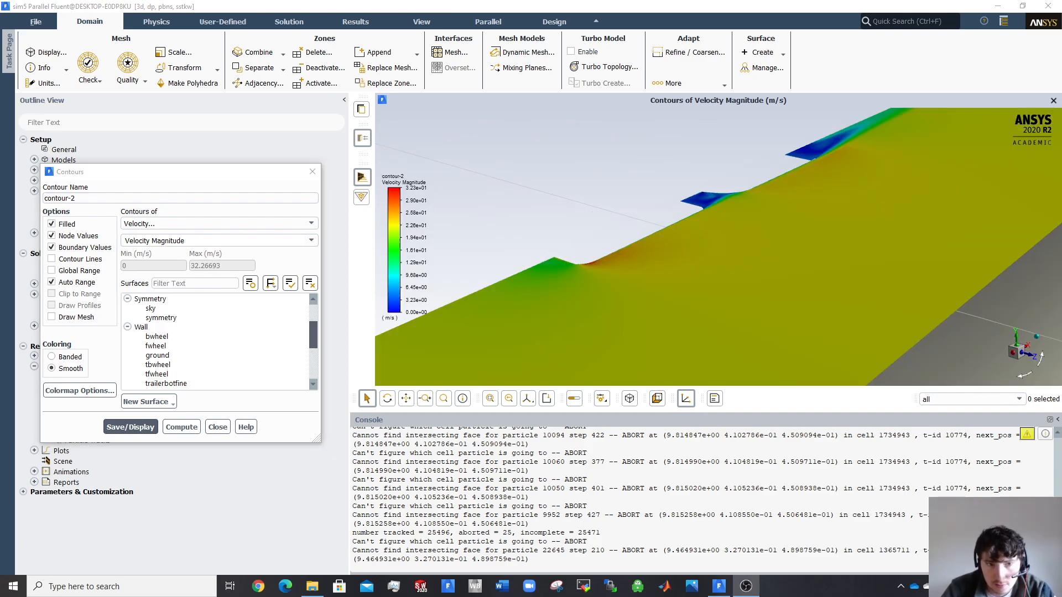
Examine the velocity contours on the horizontal plane around the van, the gap and the trailer wake, and close the Contours dialog
drag(592, 278, 587, 312)
scroll(585, 340, up, 4)
drag(610, 223, 514, 332)
drag(585, 268, 614, 195)
drag(728, 214, 645, 263)
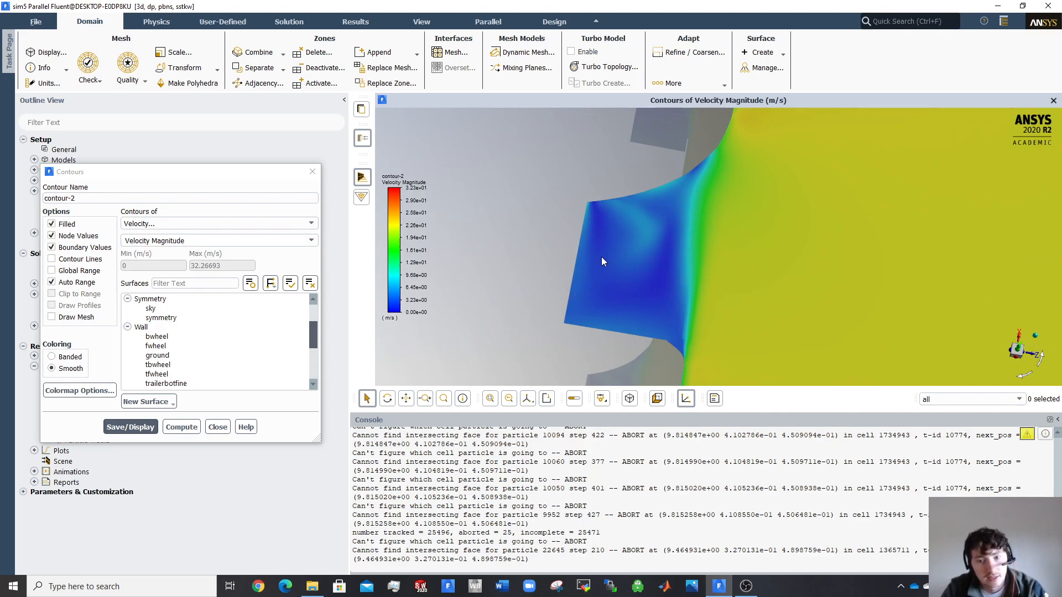
drag(659, 254, 639, 217)
drag(639, 263, 646, 207)
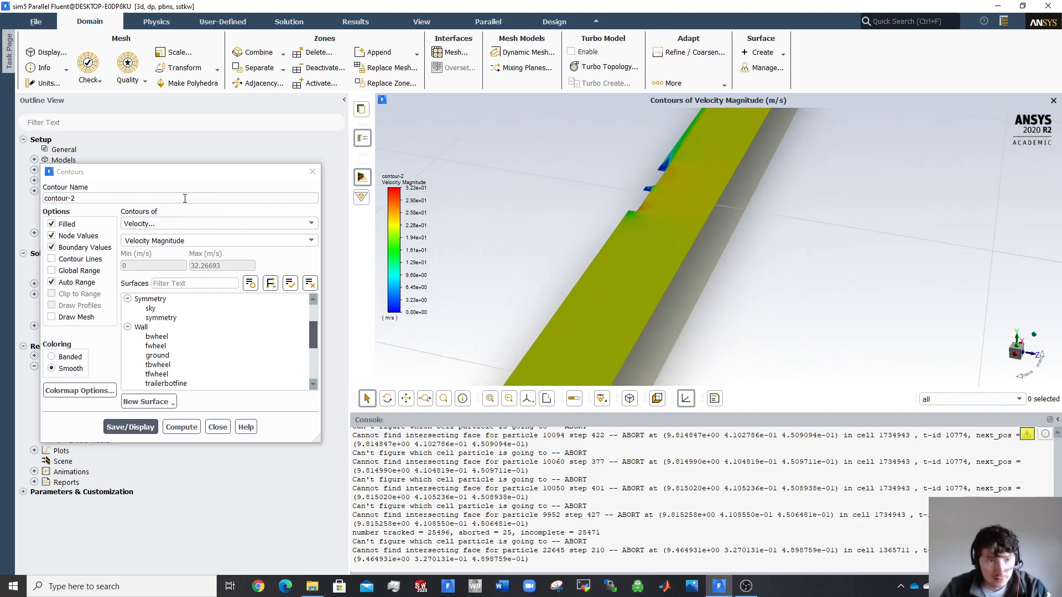
click(312, 172)
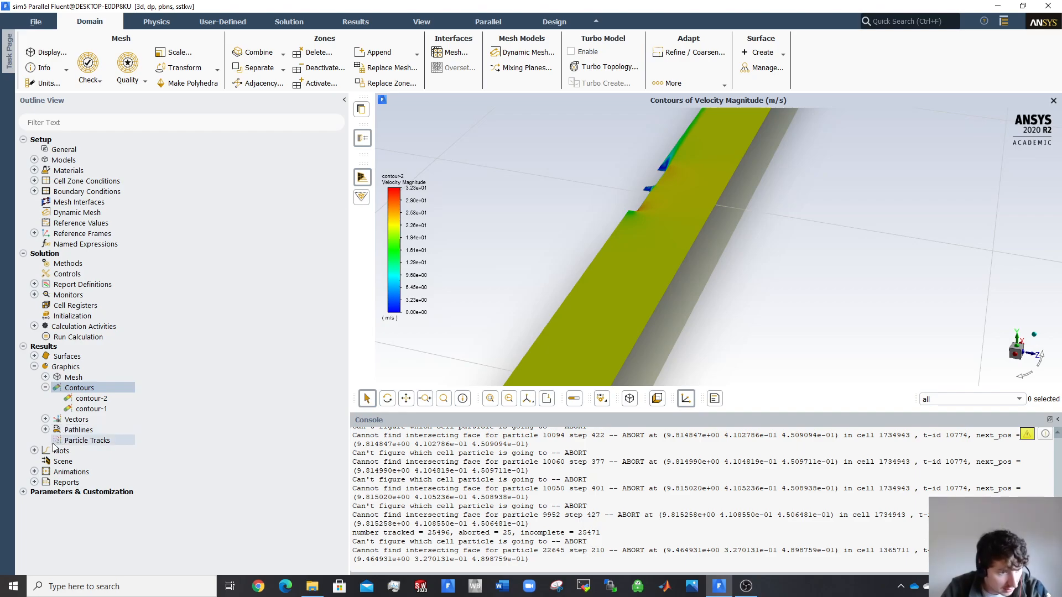
click(33, 451)
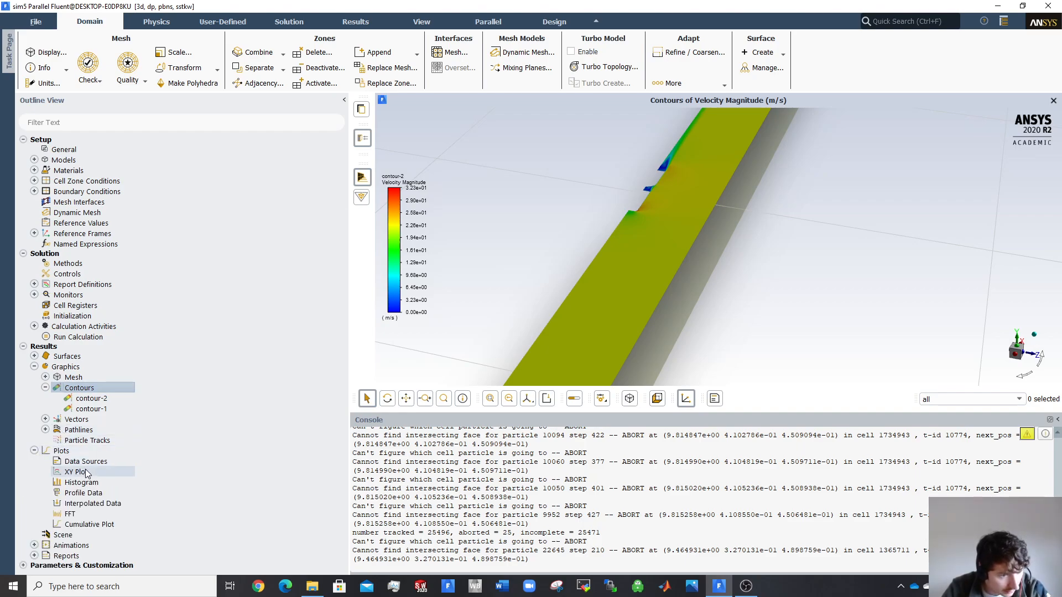
click(34, 450)
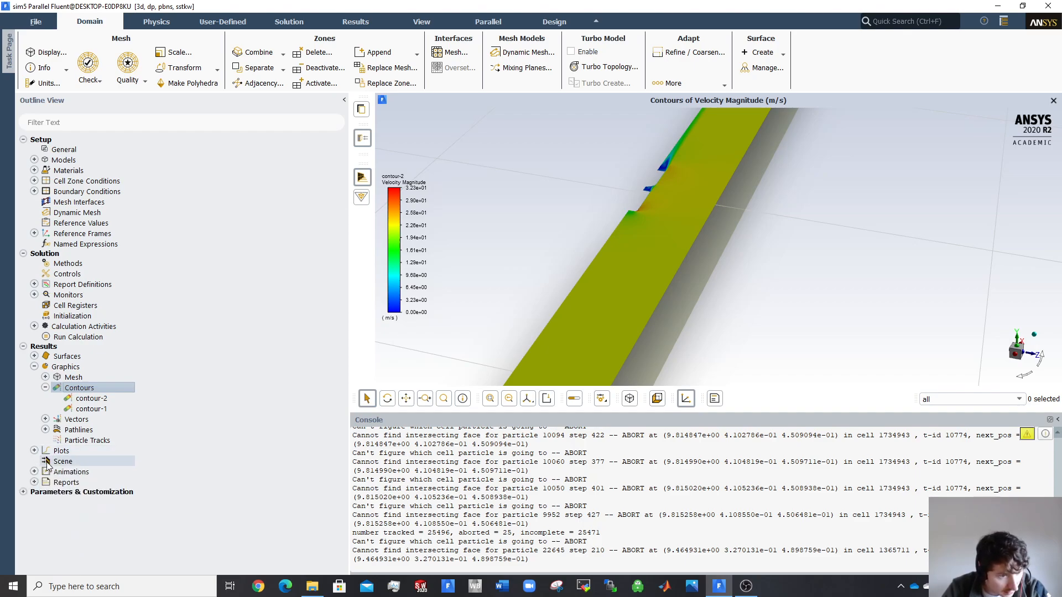
right_click(48, 462)
click(110, 431)
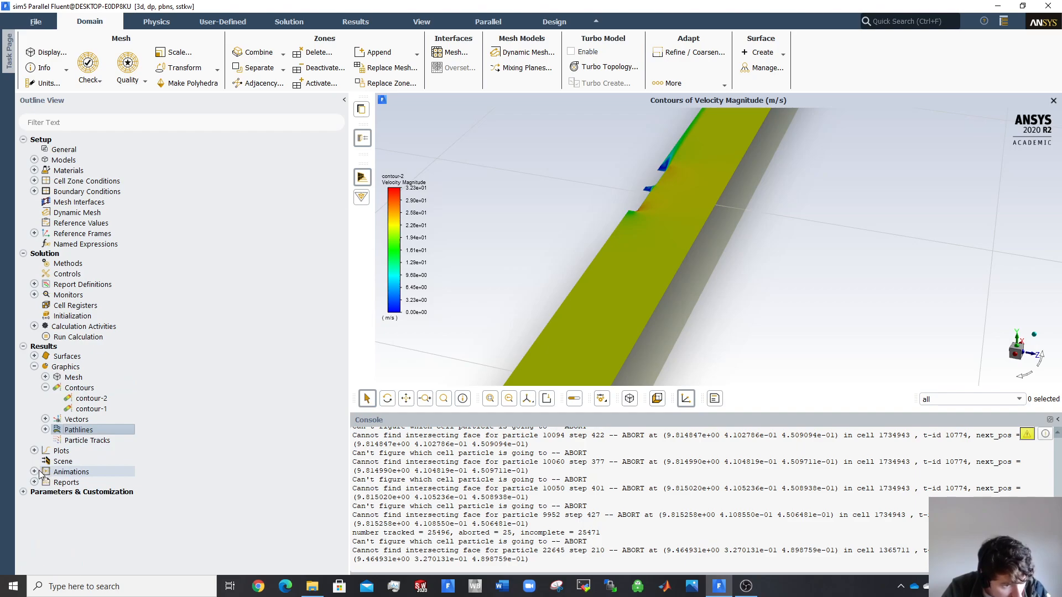
Create a scene named scene-1 that combines mesh-1 and contour-2, and save and display it
click(36, 470)
click(61, 464)
right_click(62, 463)
click(78, 483)
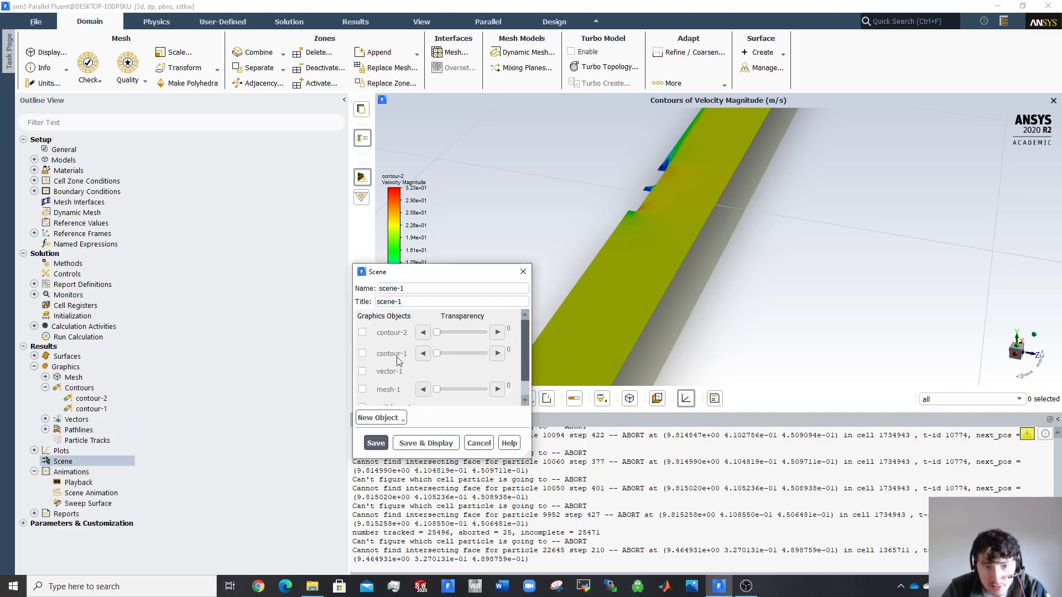
scroll(396, 350, down, 1)
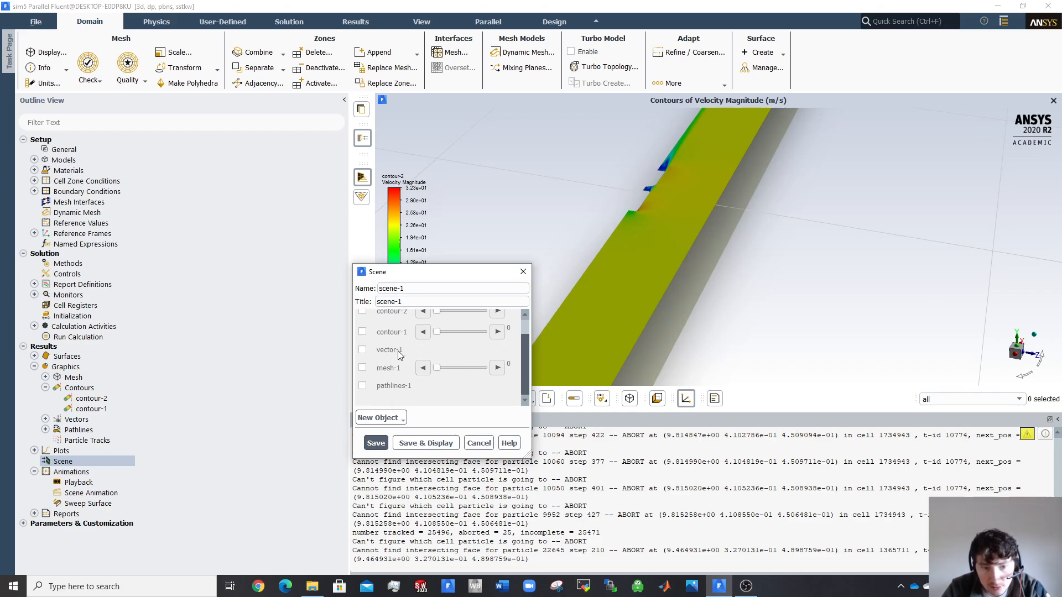
click(362, 368)
scroll(398, 357, up, 1)
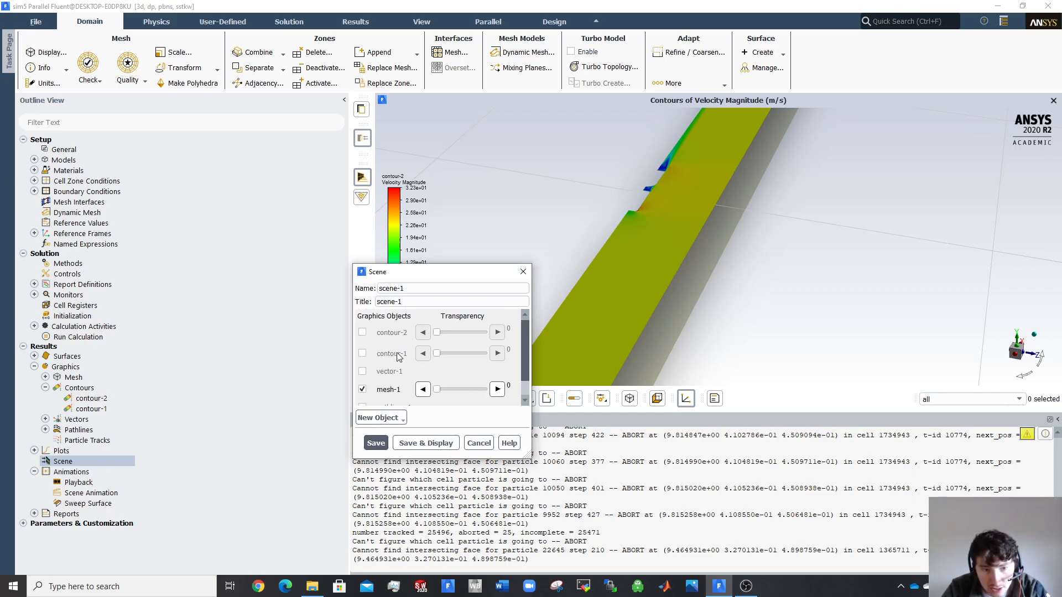
scroll(396, 355, down, 1)
scroll(389, 359, up, 1)
click(363, 332)
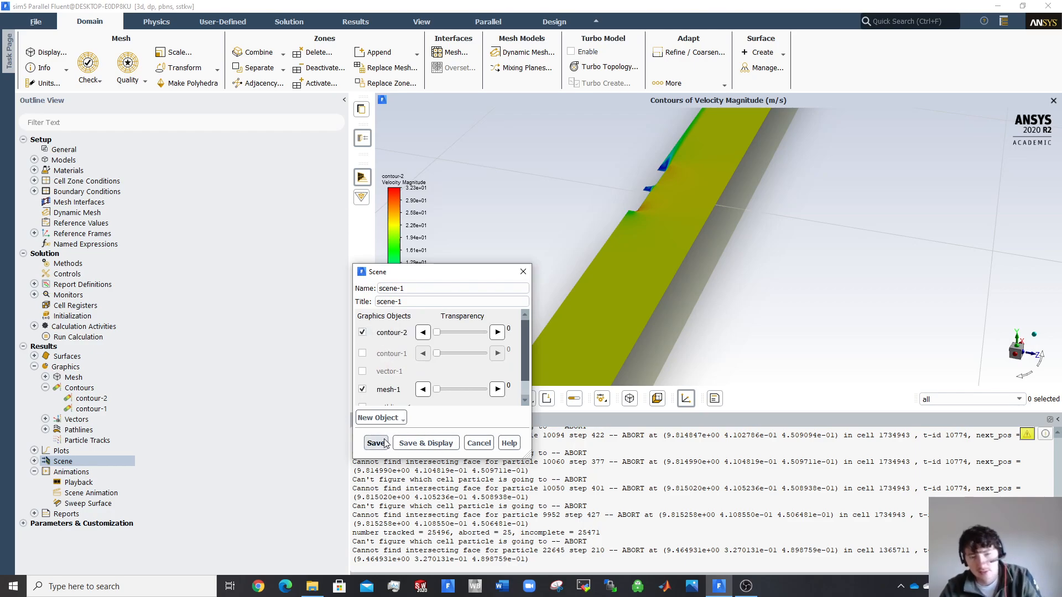
click(424, 443)
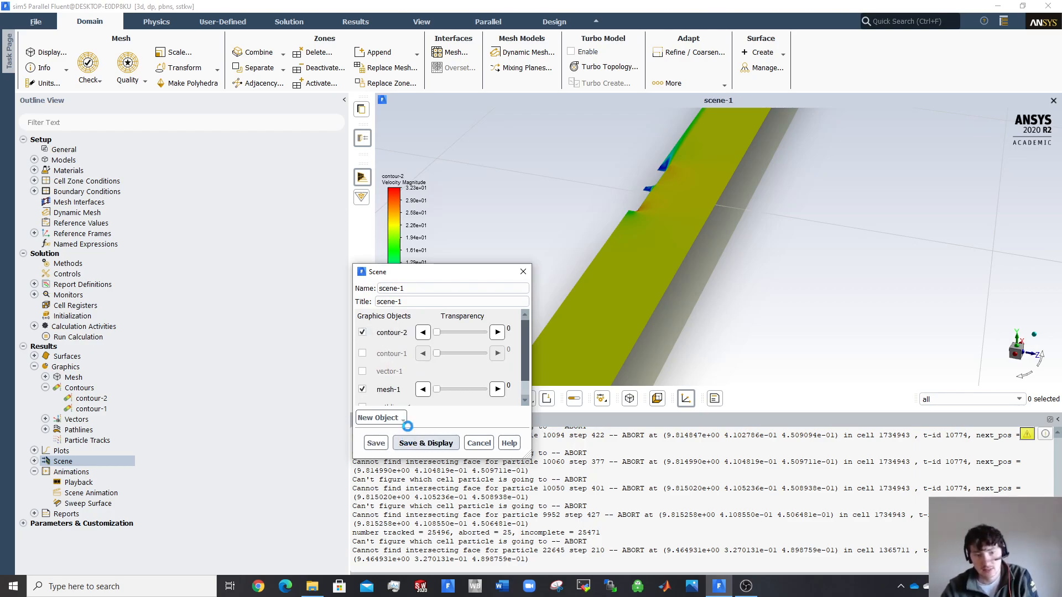
Add contour-1 to scene-1, leave mesh-1 out, and save and redisplay the scene
drag(621, 190, 659, 200)
scroll(658, 200, up, 3)
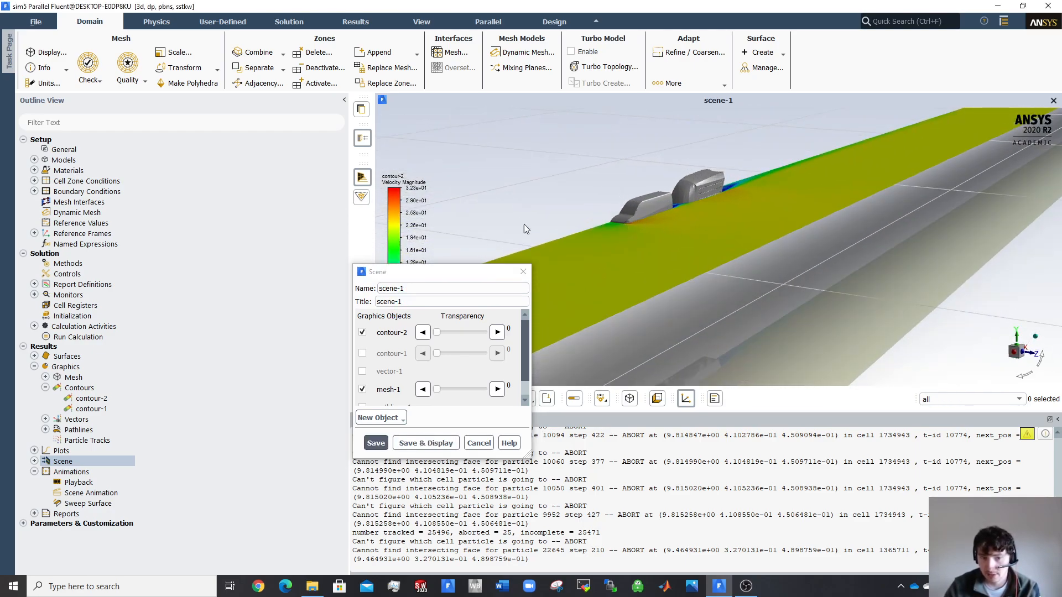
scroll(380, 354, down, 1)
scroll(369, 347, up, 1)
scroll(368, 348, down, 1)
scroll(368, 348, up, 1)
click(362, 352)
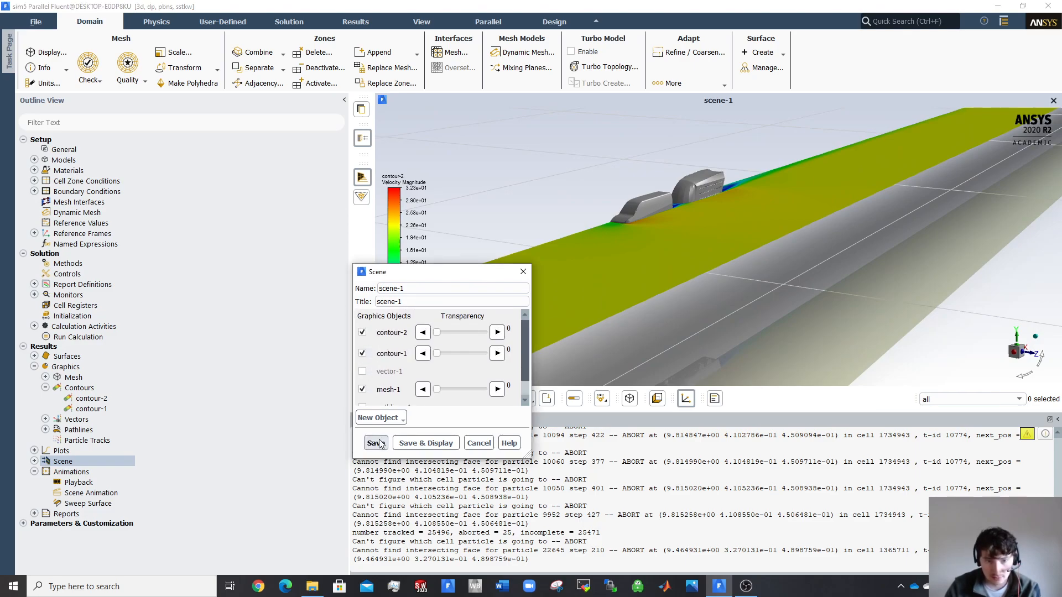
click(417, 443)
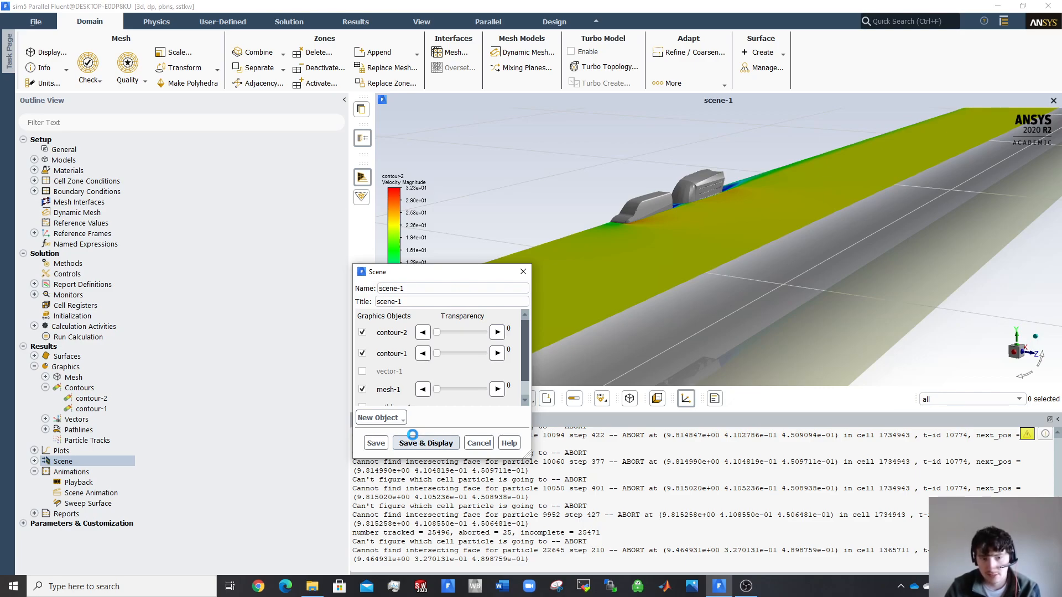
click(412, 435)
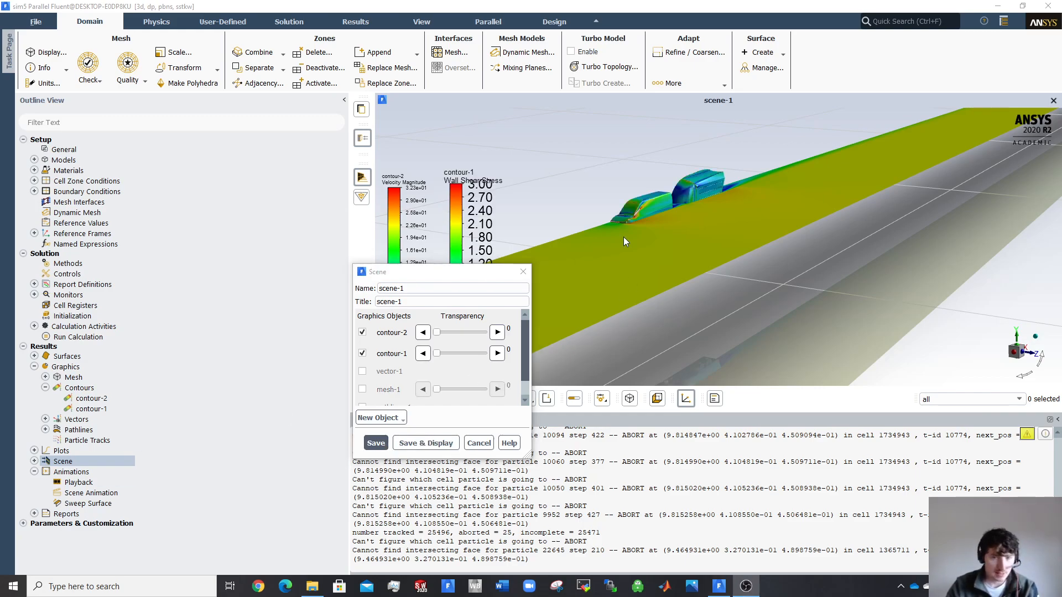
Examine the combined velocity and wall shear stress contours around the van and trailer from several angles, and close the Scene dialog
drag(387, 271, 160, 245)
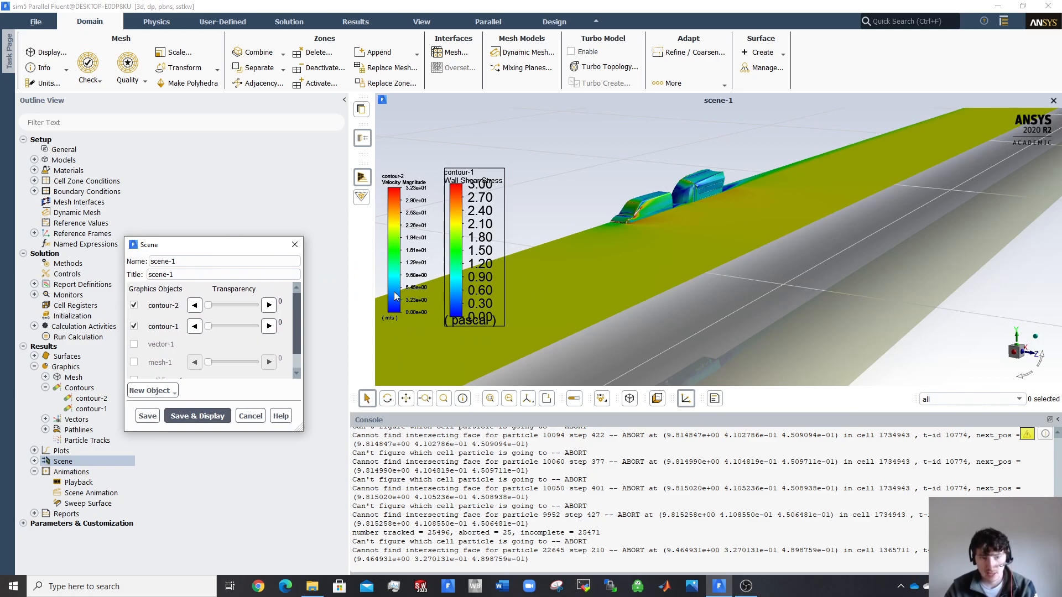
scroll(632, 223, up, 3)
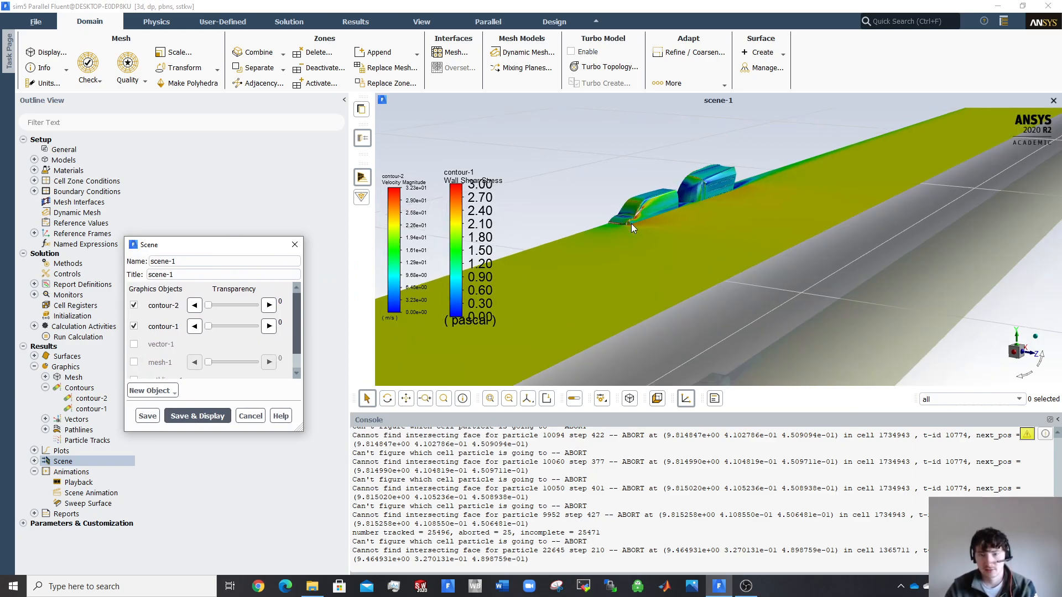
drag(638, 224, 602, 203)
scroll(218, 328, down, 1)
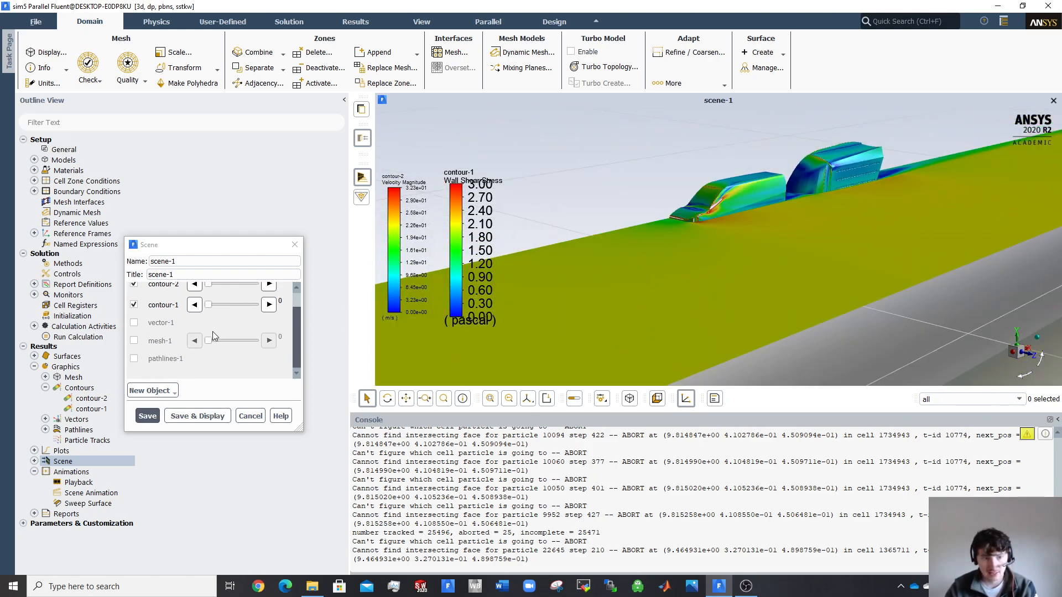
drag(943, 151, 824, 225)
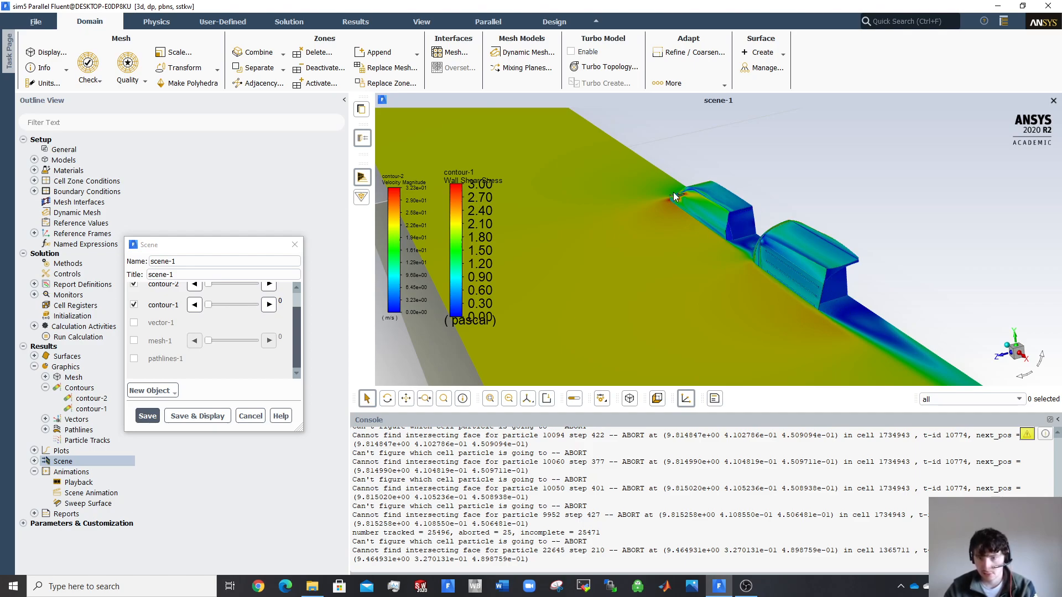
drag(728, 258, 471, 275)
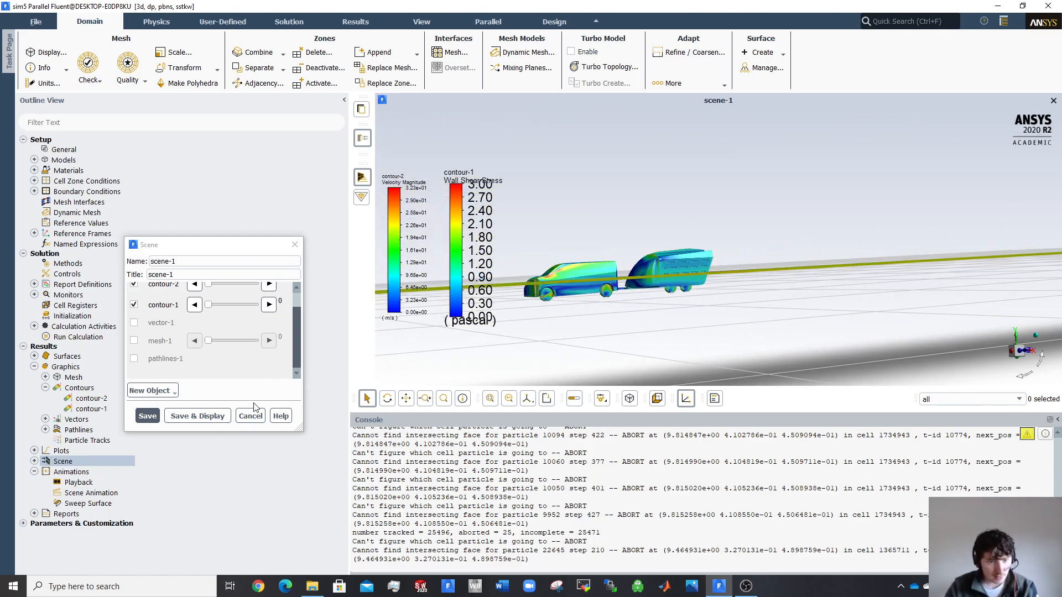
click(295, 244)
Display mesh-1 on its own to show the plain van and trailer geometry
click(47, 463)
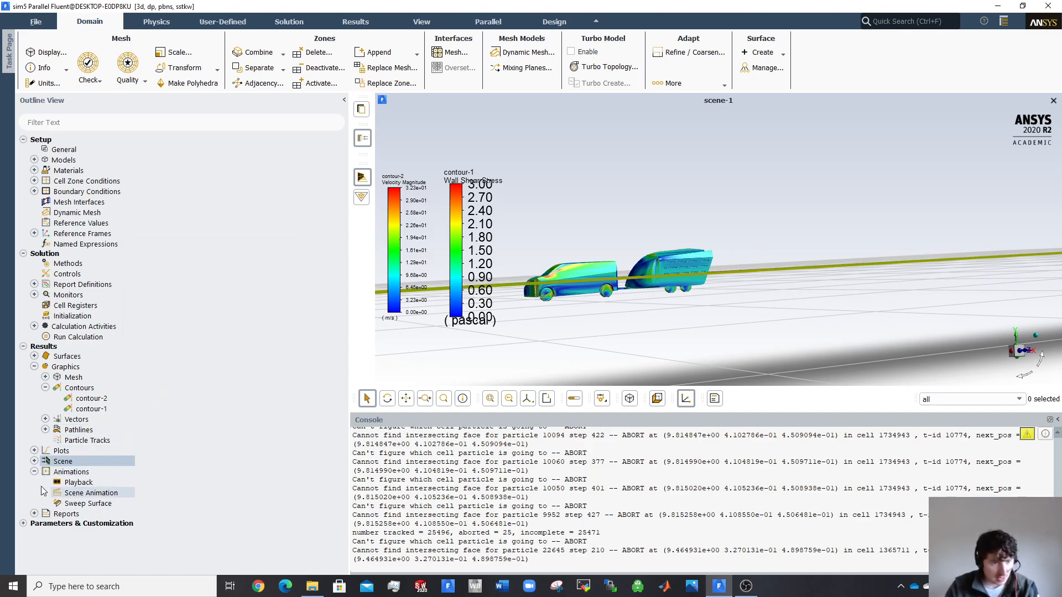
click(45, 376)
right_click(102, 388)
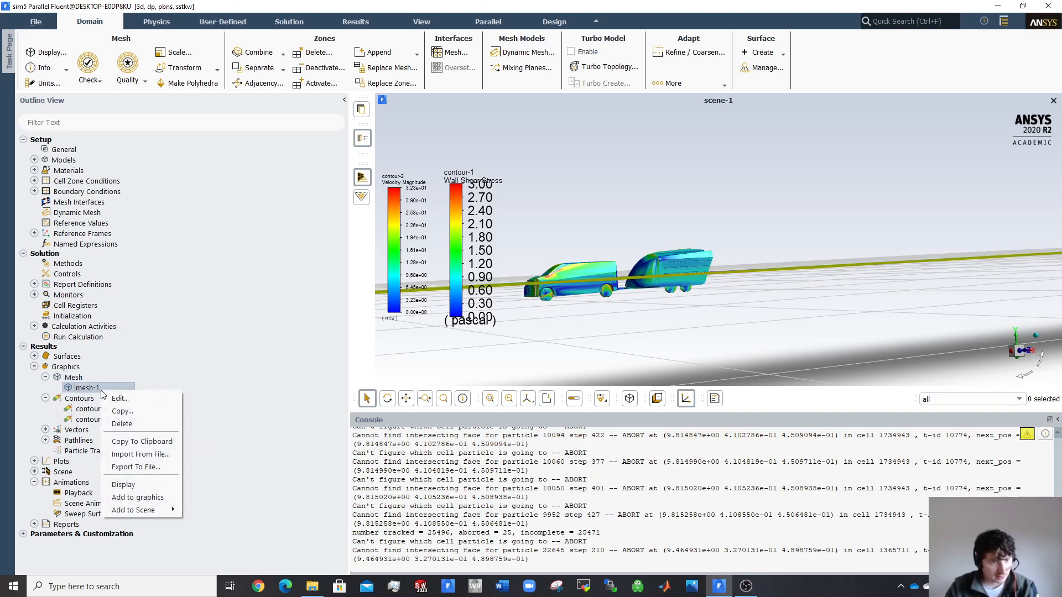
click(123, 484)
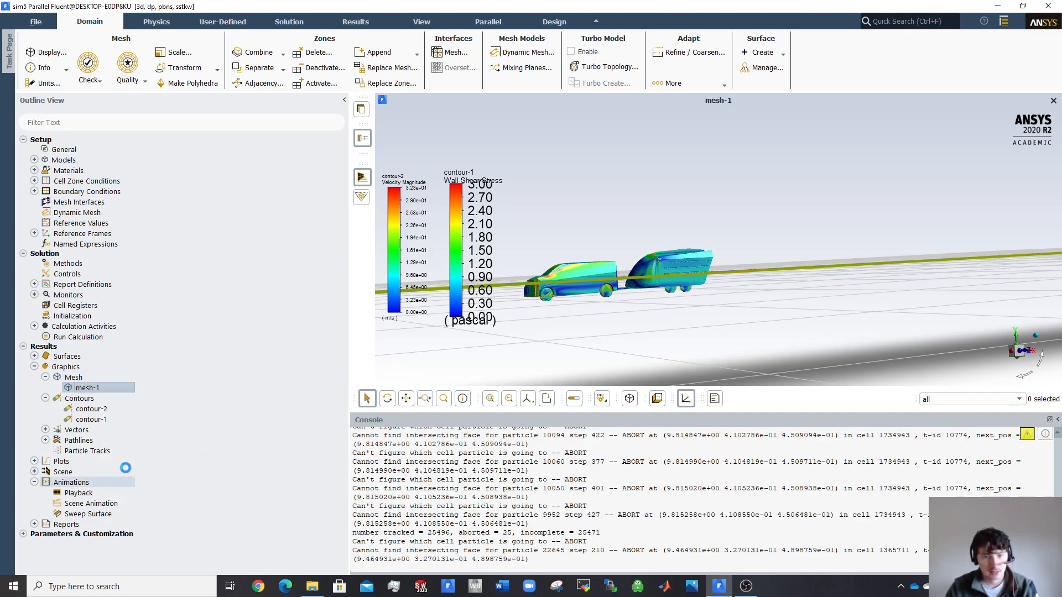
drag(561, 274, 601, 301)
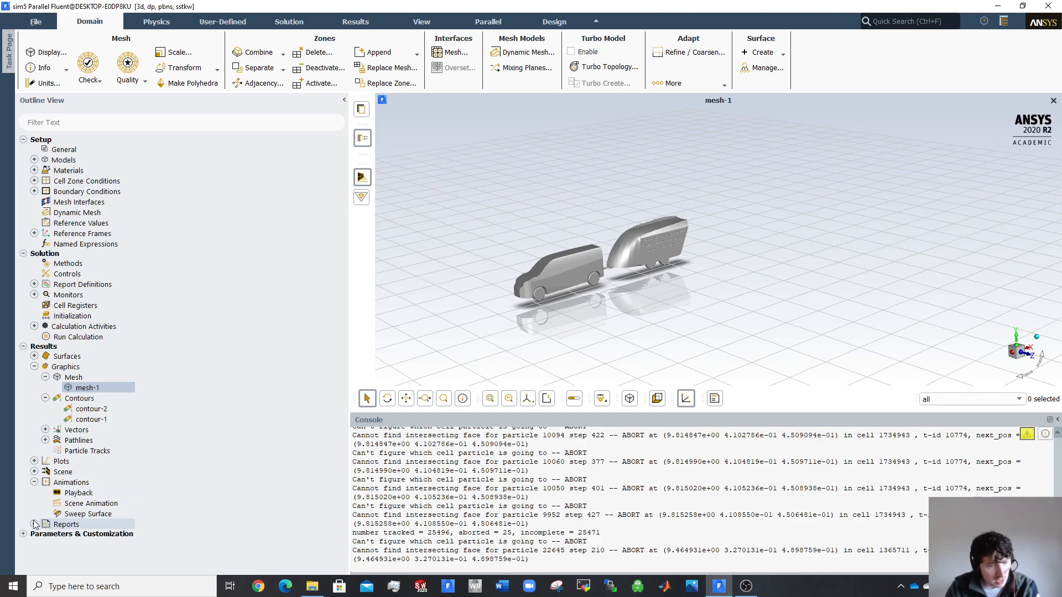
Open the Scene Animation settings to view the playback and key frame options, and close them
click(71, 503)
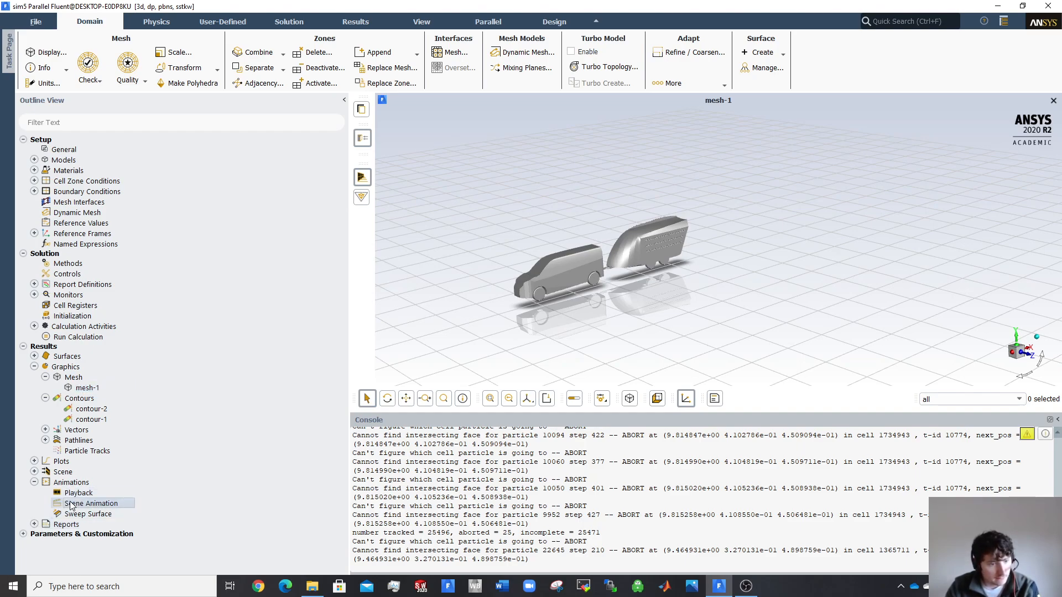
click(81, 514)
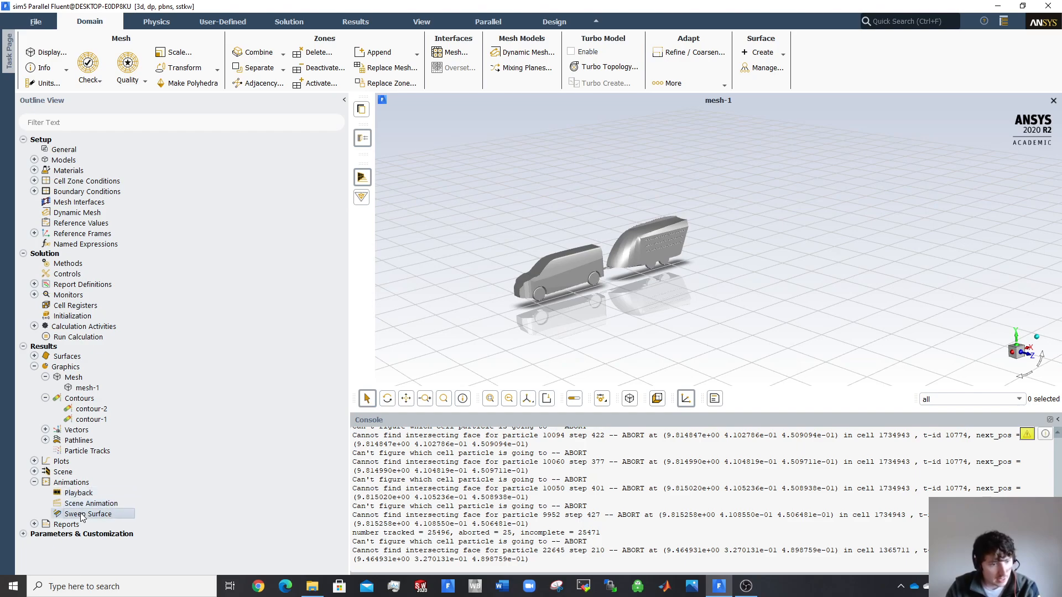
click(80, 505)
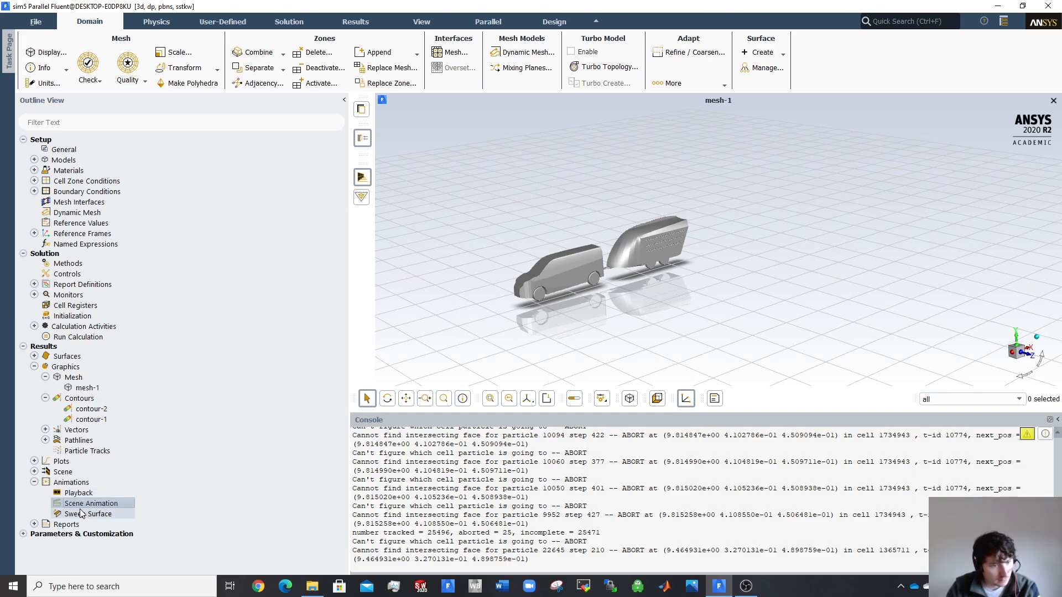
right_click(81, 510)
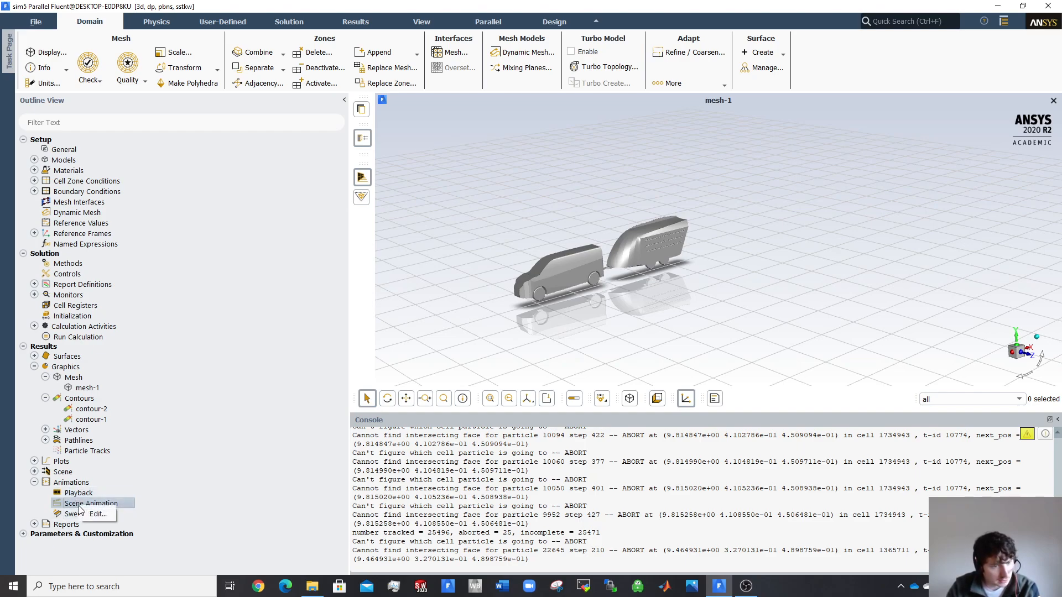
click(97, 514)
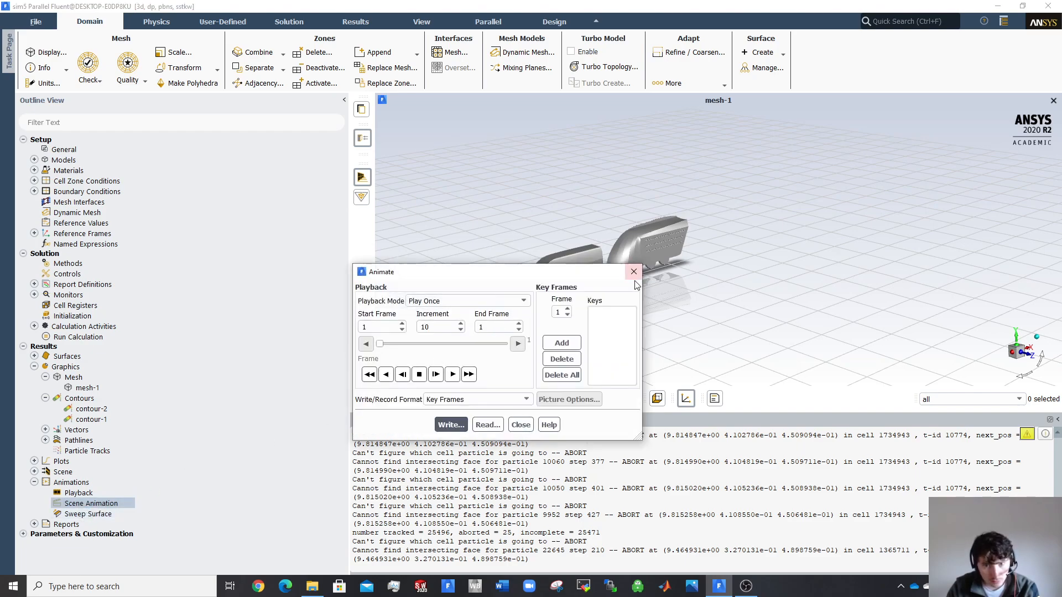
click(633, 272)
Open the Sweep Surface animation settings, set the display type to Contours, and select the symmetry surface for the contours
click(92, 514)
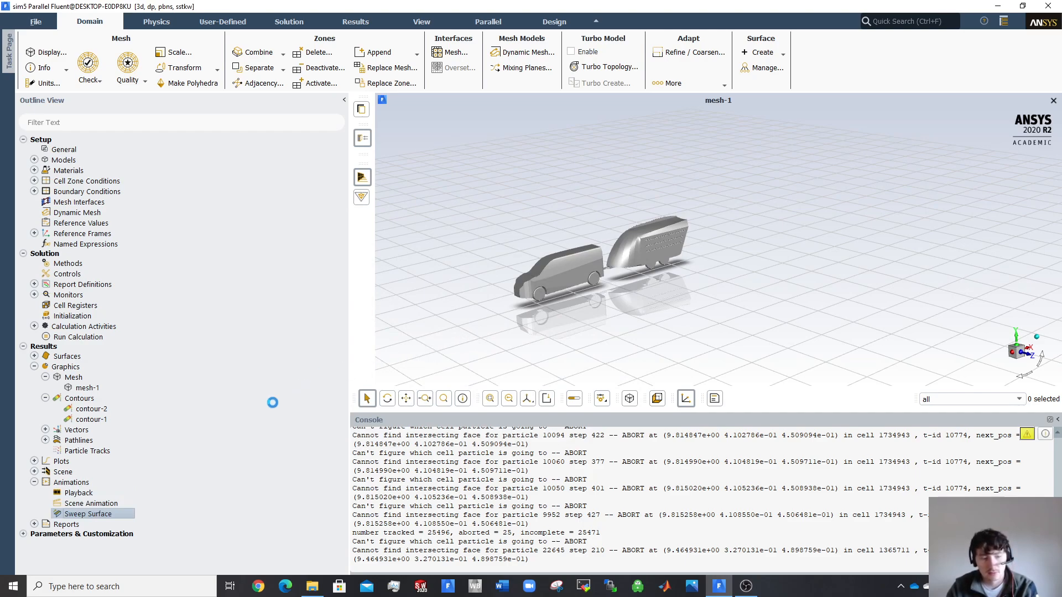
double_click(105, 509)
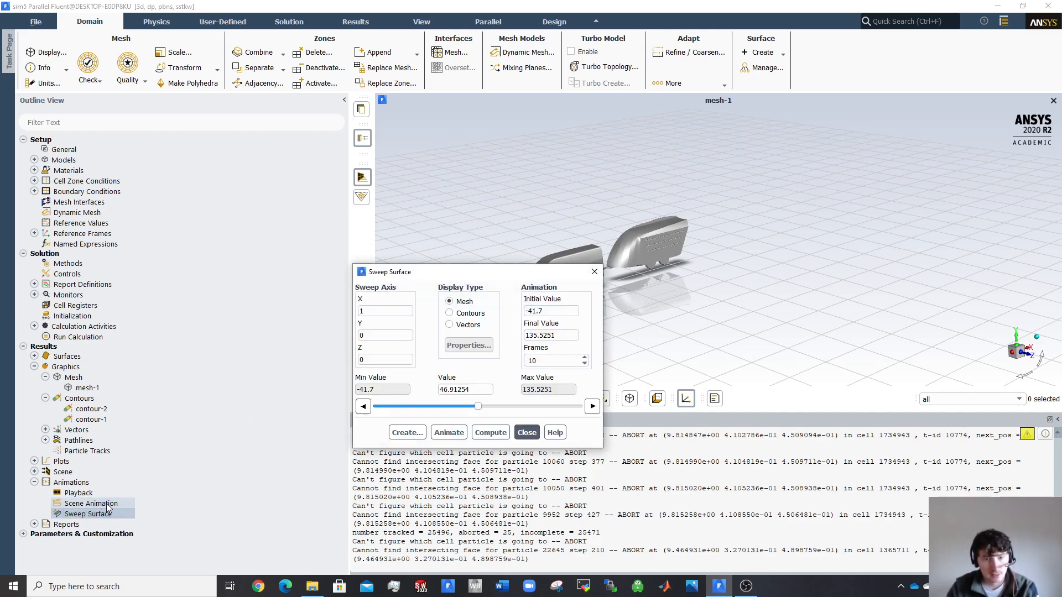
drag(468, 277, 229, 154)
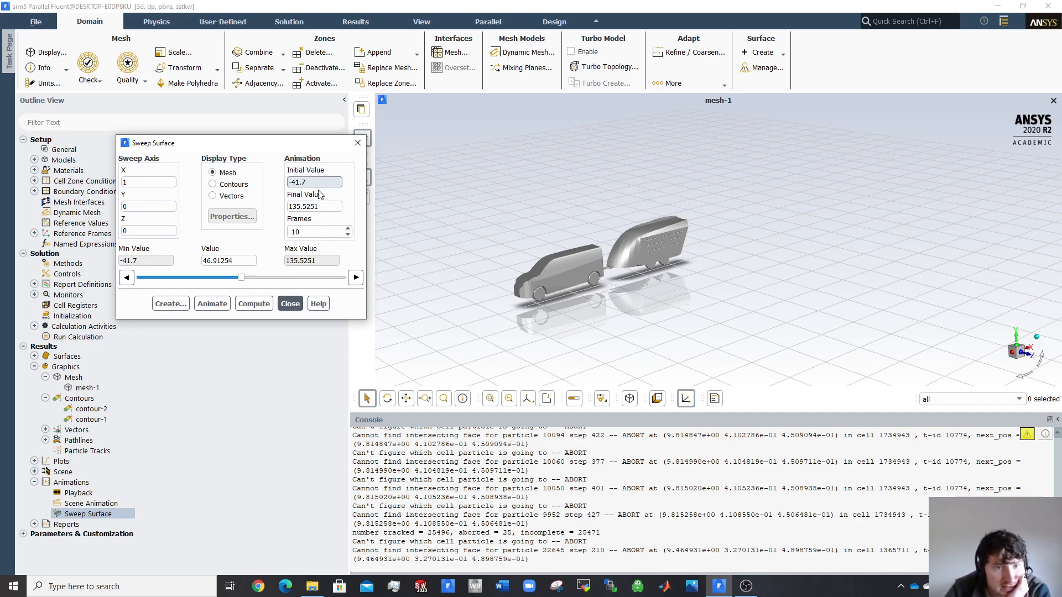
click(240, 188)
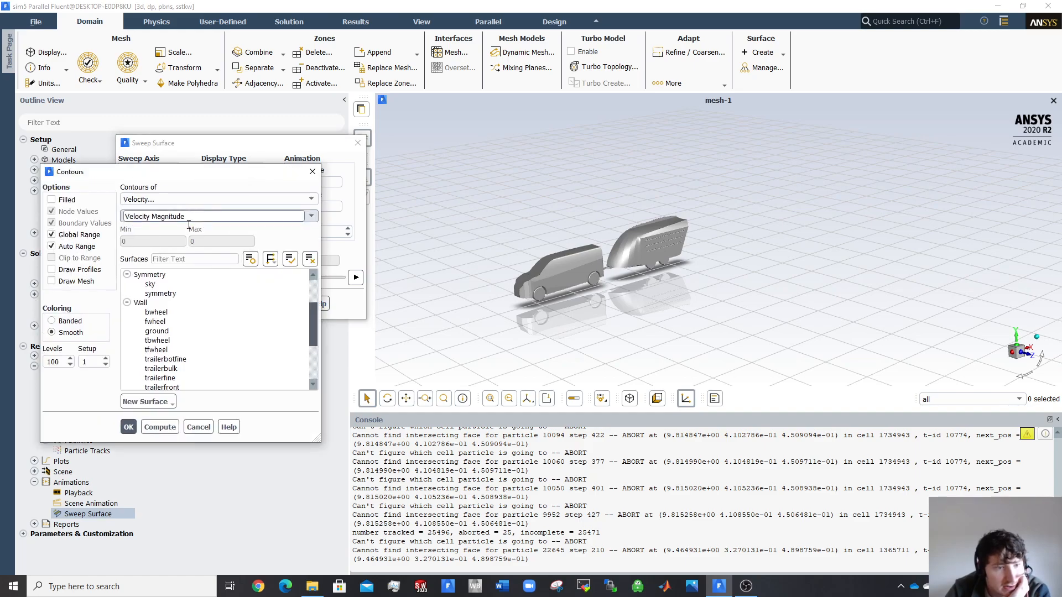
click(193, 290)
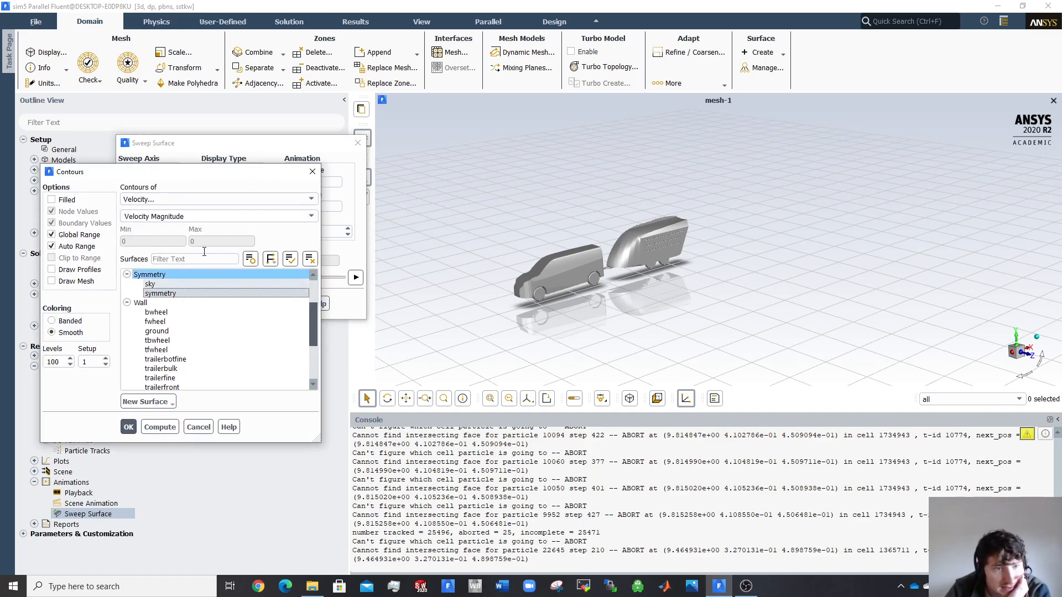
Try Static Pressure as the sweep contour variable, look through the pressure variables, and return to Velocity Magnitude
click(228, 200)
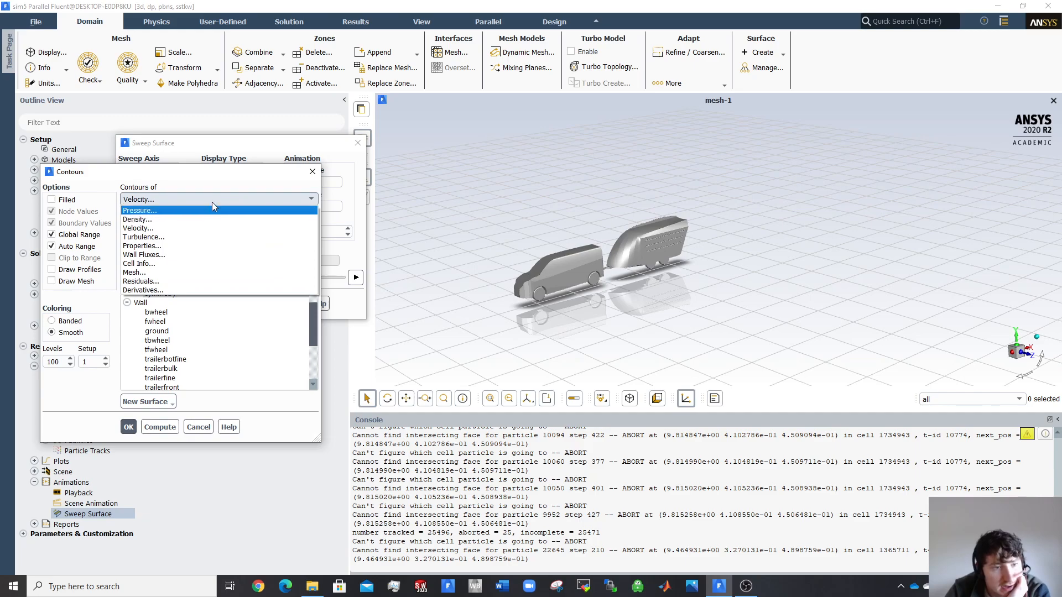
click(211, 201)
click(212, 202)
click(210, 211)
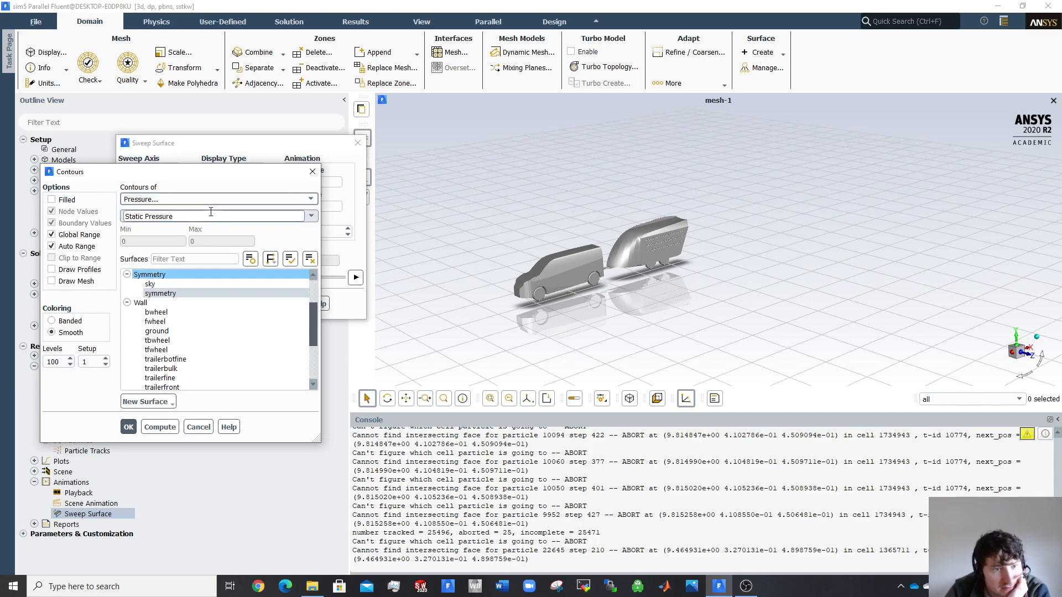
click(313, 216)
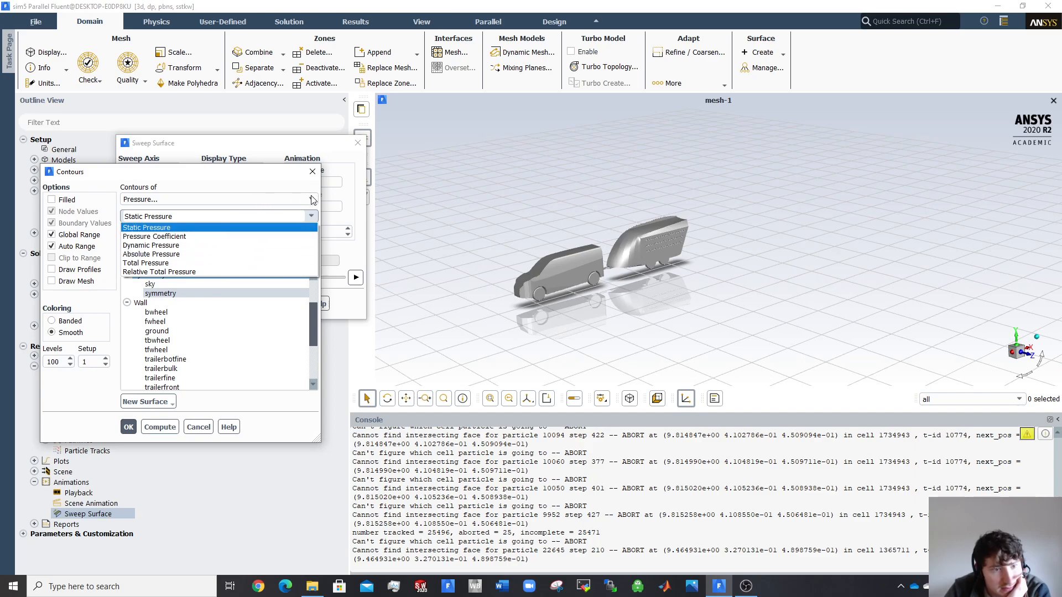
click(313, 201)
click(309, 227)
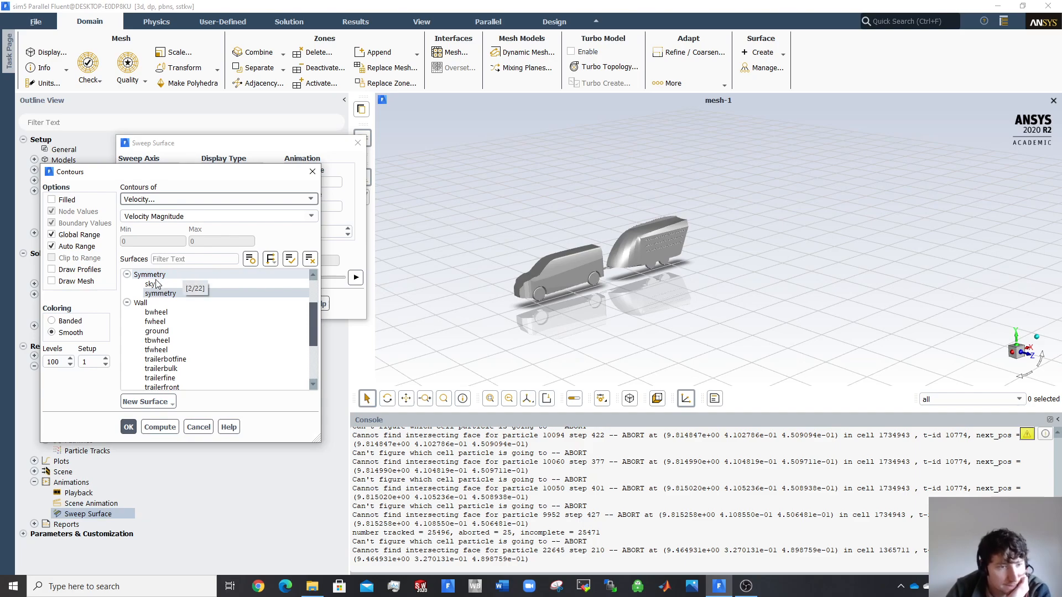
Set the sweep surface contour variable to Total Pressure
click(182, 272)
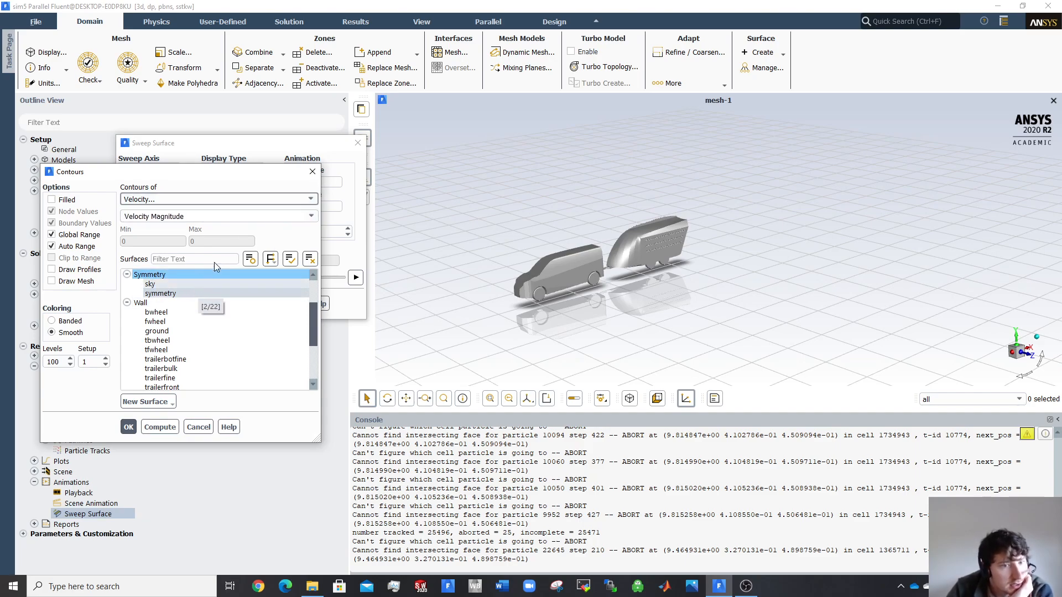
click(308, 200)
click(244, 215)
click(308, 217)
click(218, 263)
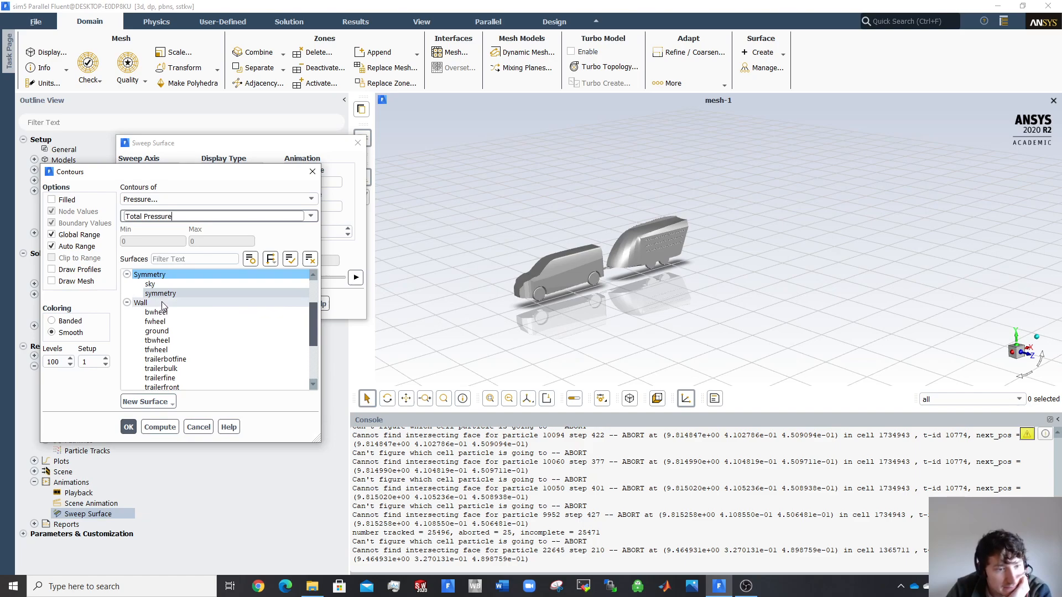
Turn off Global Range, keep Auto Range on, and make the sweep contours Filled
click(55, 247)
click(65, 236)
click(66, 247)
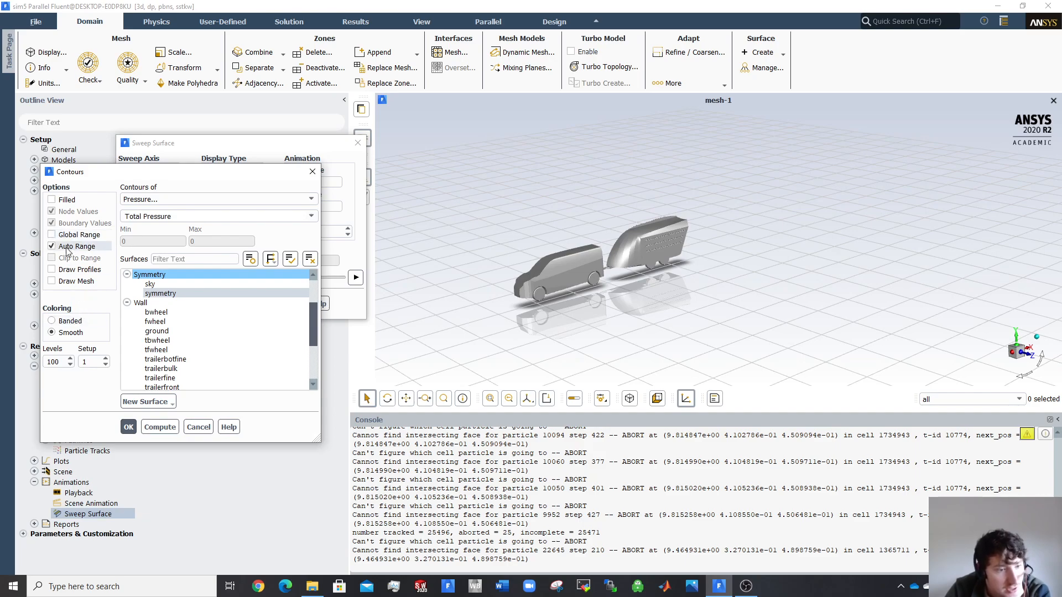
click(53, 200)
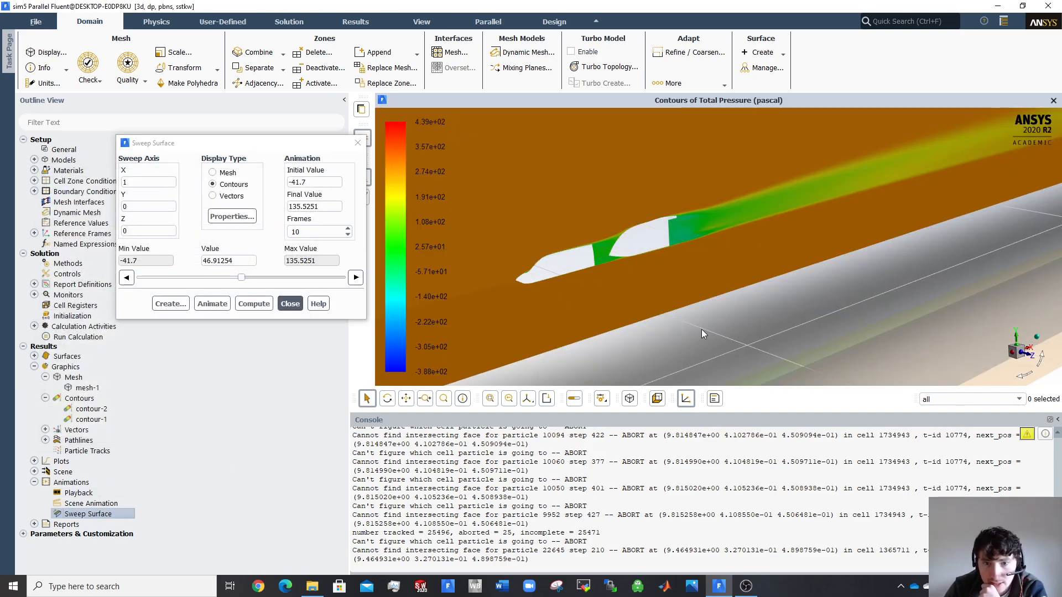
Examine the filled total pressure contours around the van and trailer, and close the Sweep Surface settings
scroll(639, 286, down, 5)
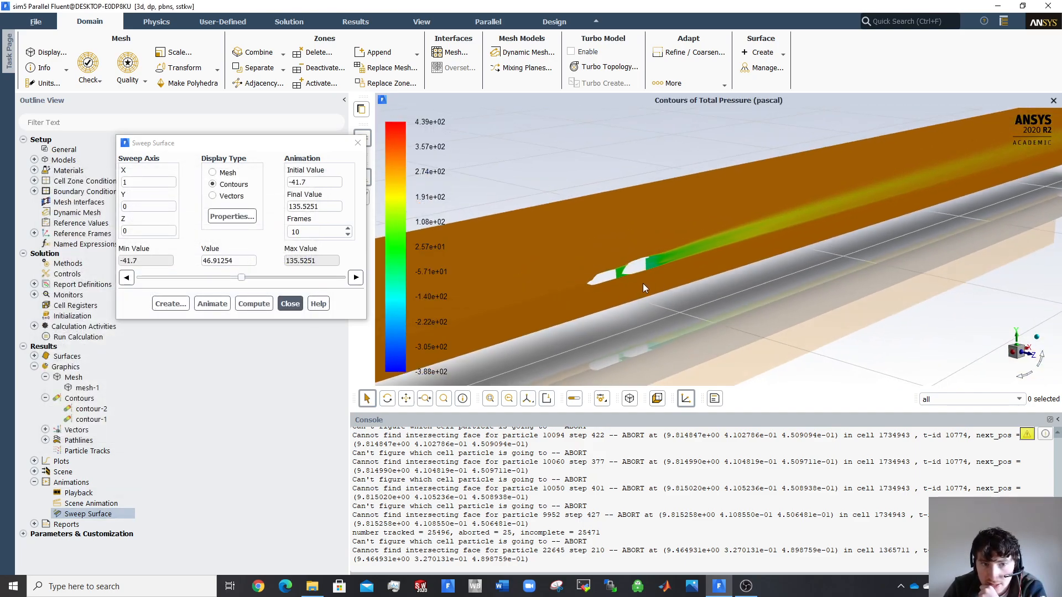
scroll(593, 303, up, 5)
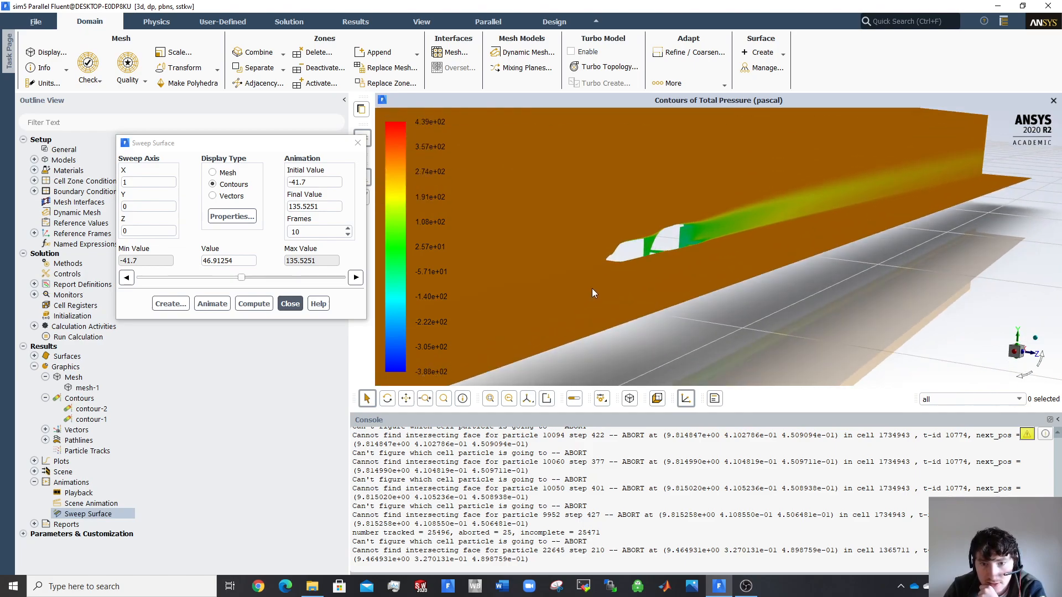
drag(573, 270, 572, 286)
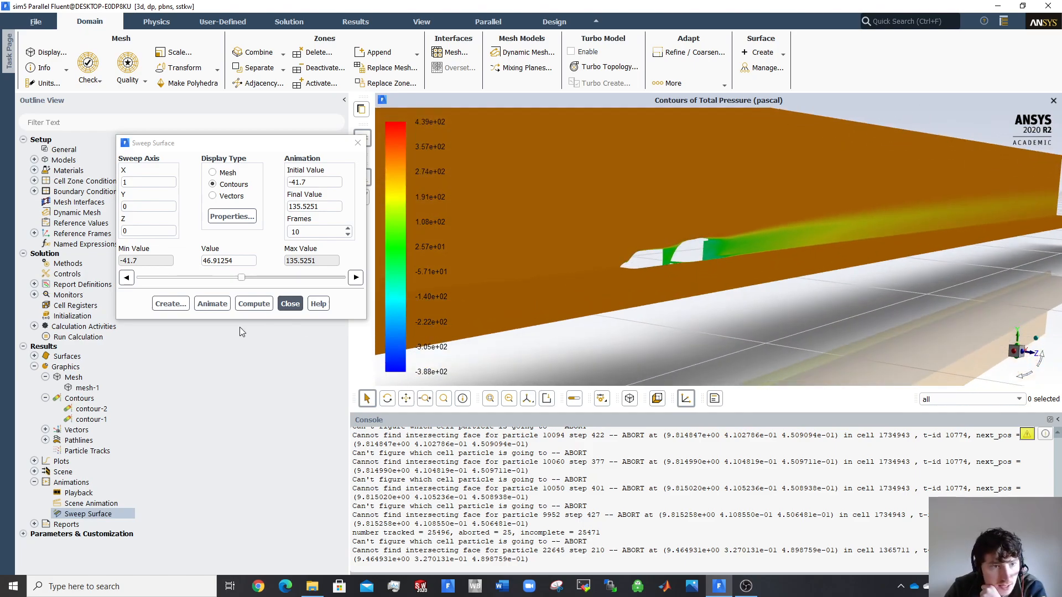
click(287, 305)
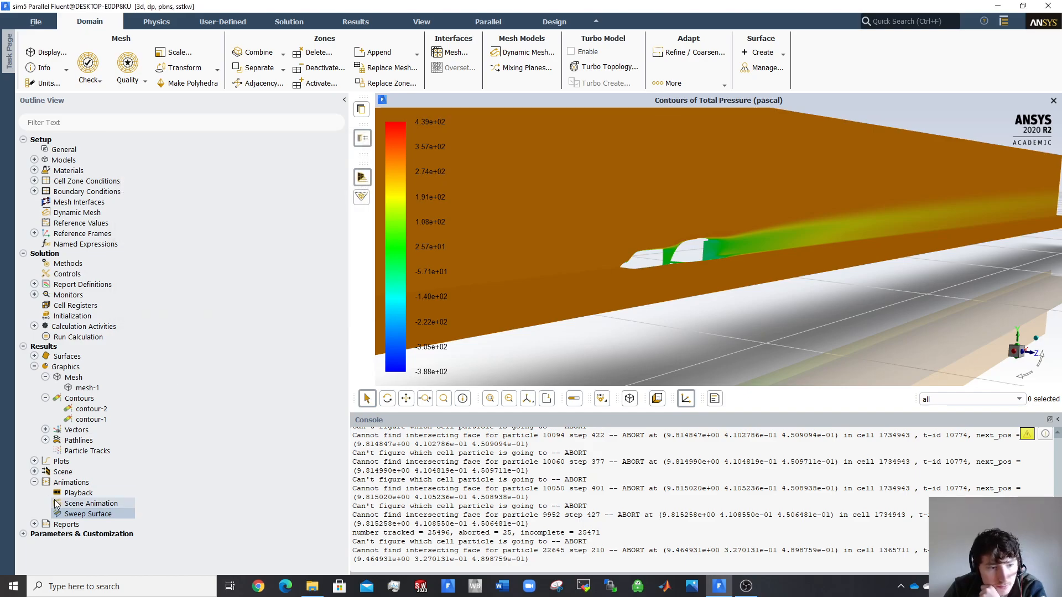
Delete the saved scene from the results
click(34, 472)
click(76, 482)
right_click(76, 482)
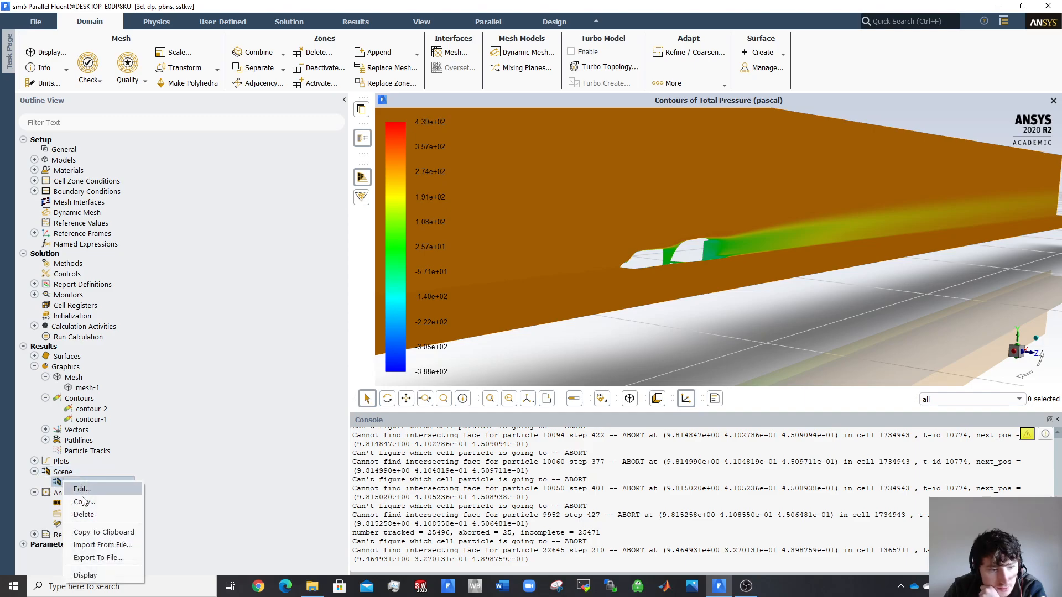
click(78, 573)
click(514, 307)
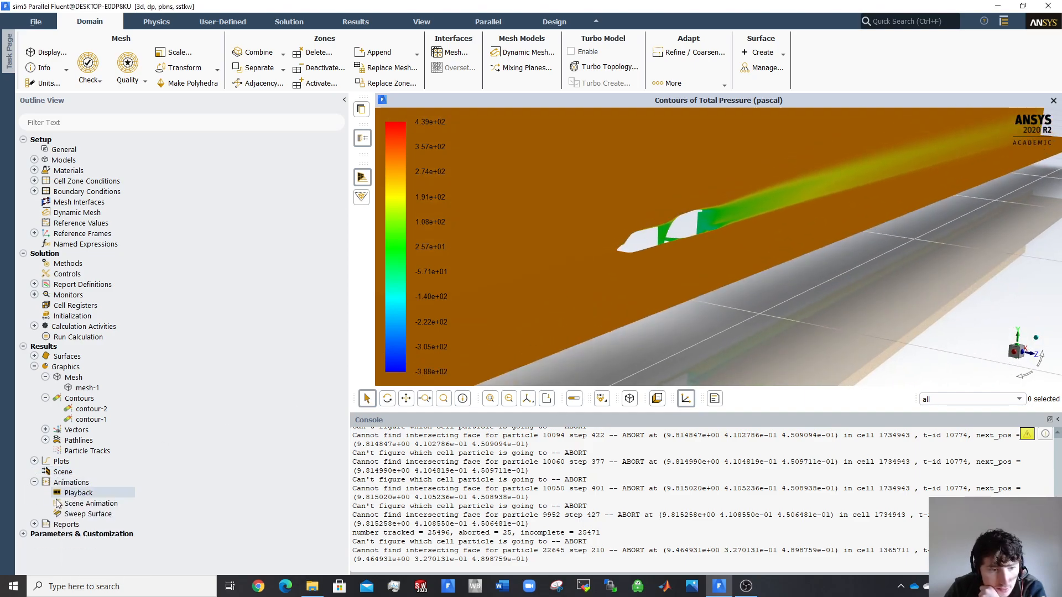
Check and close the Scene Animation settings, reopen Sweep Surface, and run its 10-frame contour animation along X
double_click(85, 505)
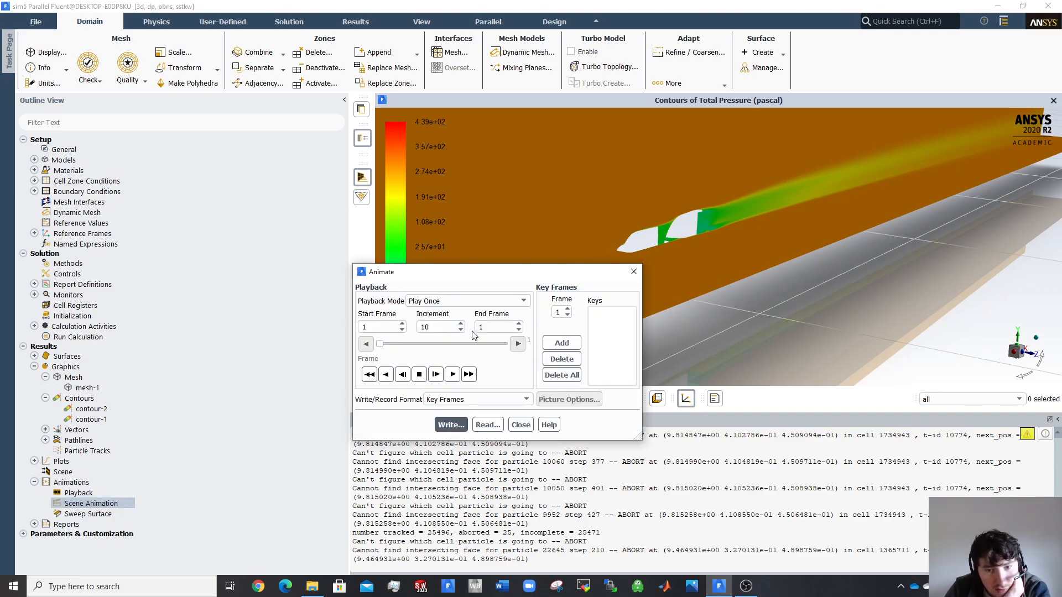
click(520, 425)
click(87, 514)
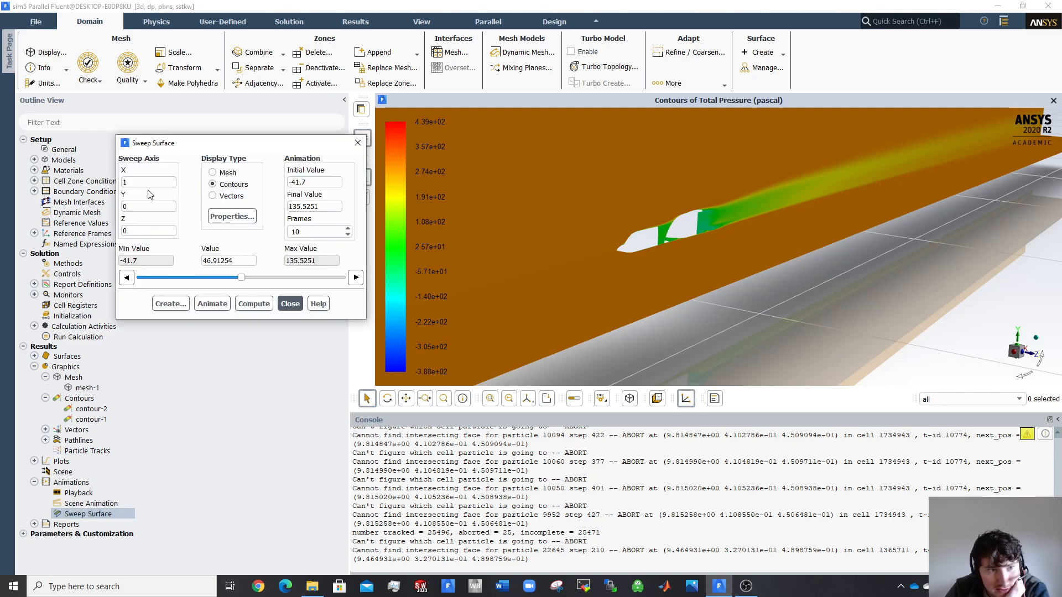
middle_drag(875, 326, 896, 313)
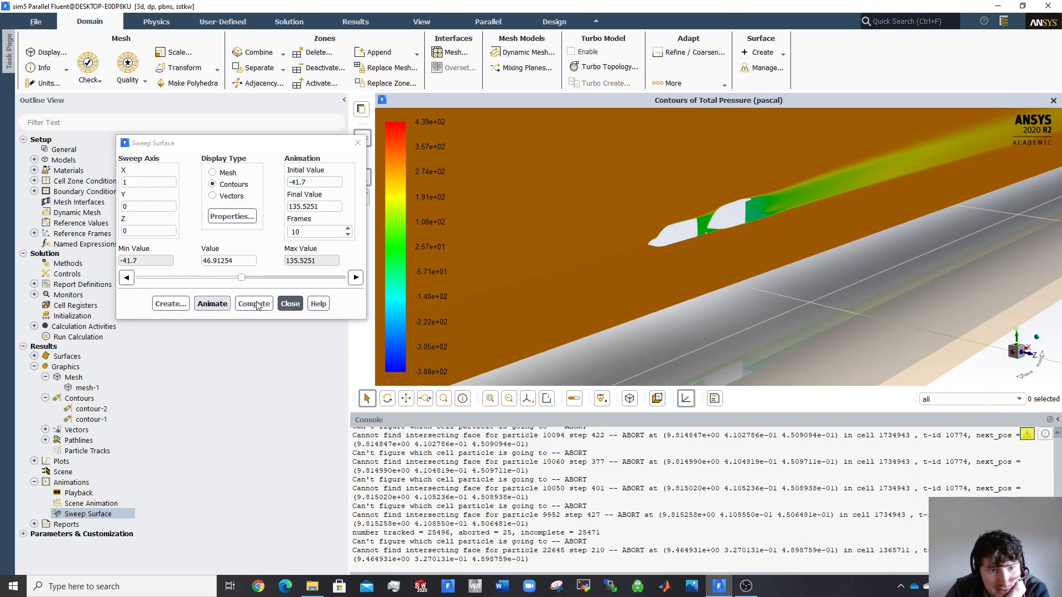
click(221, 302)
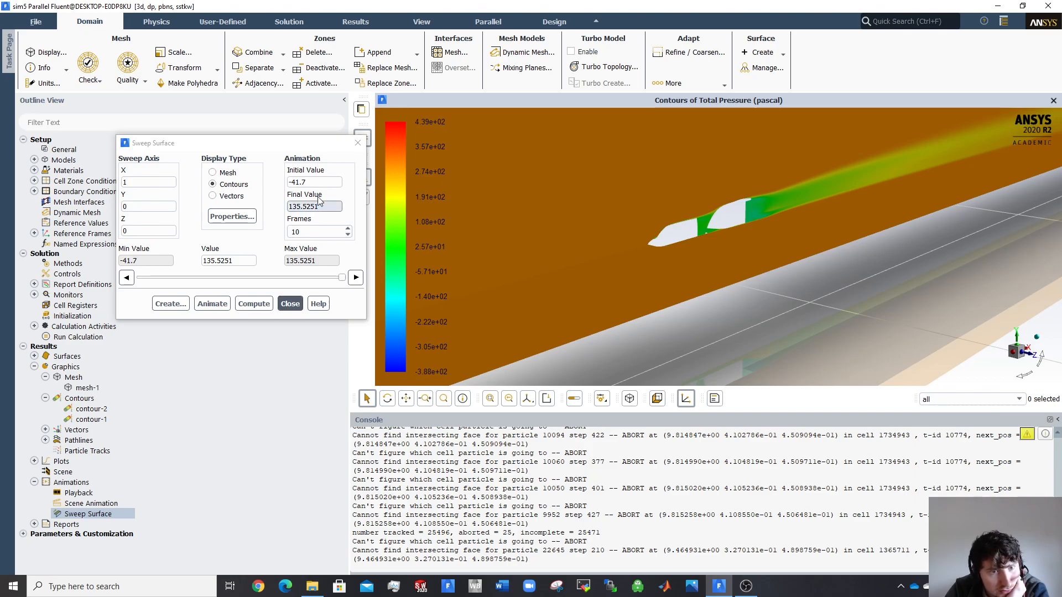
Set the sweep animation to 100 frames with an initial value of -5 and a final value of 15
drag(324, 234, 283, 234)
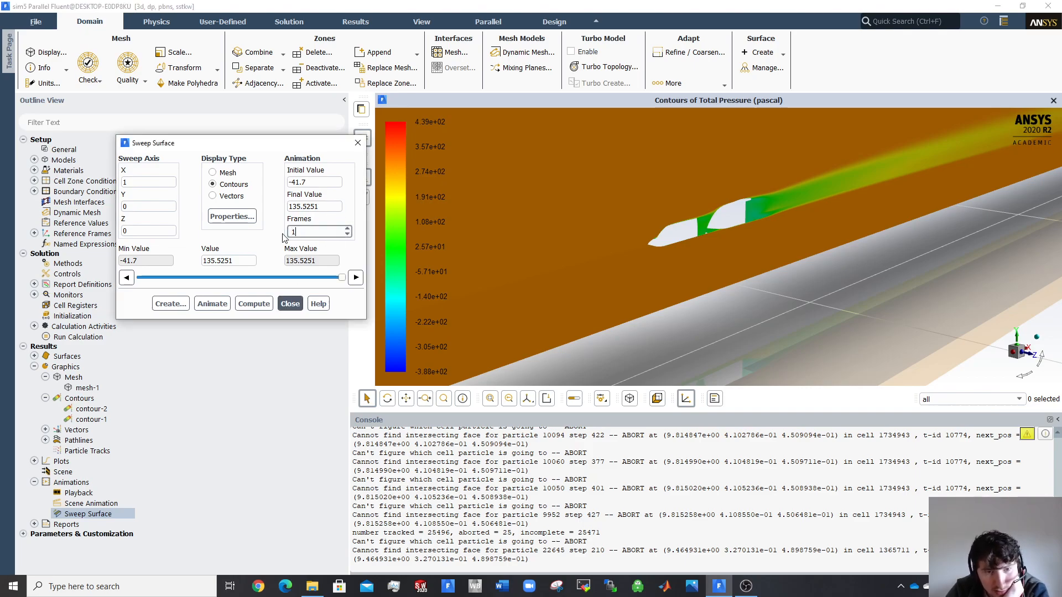
drag(316, 183, 248, 188)
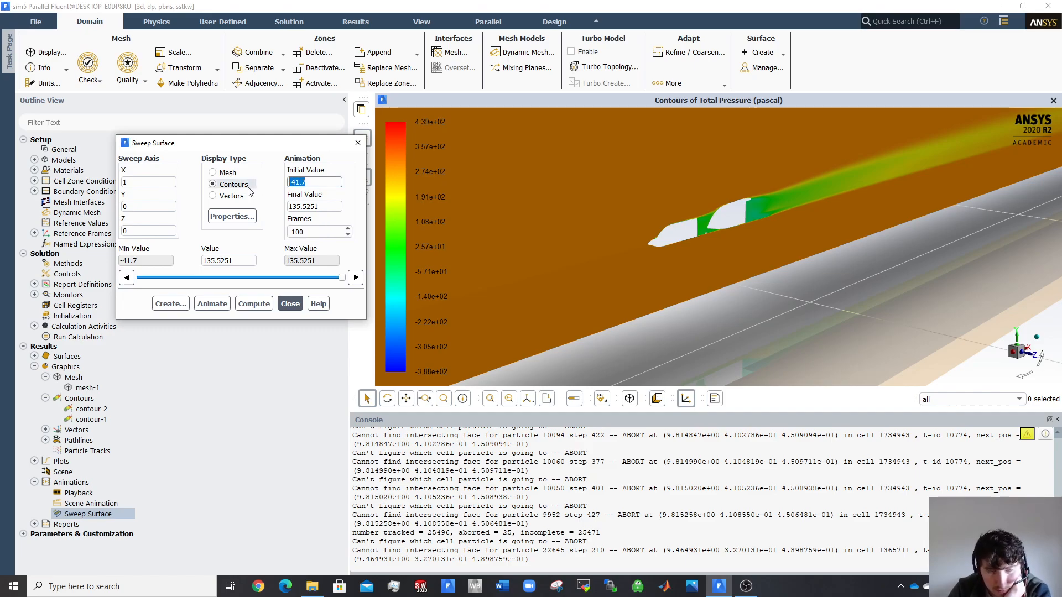
text(-5)
key(Tab)
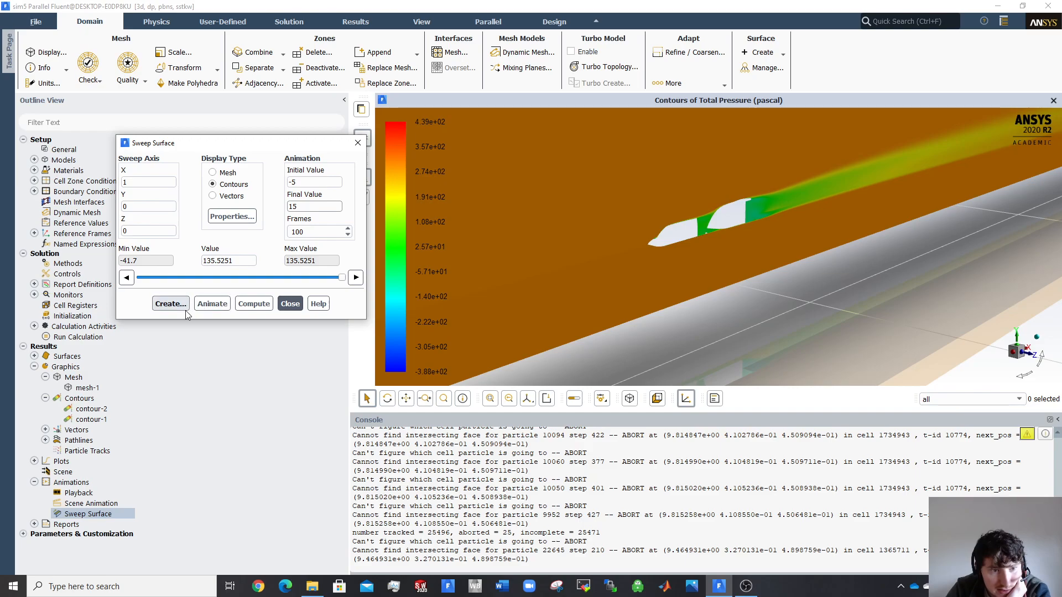
Run the sweep animation, watch the plane move past the vehicles, and cancel it partway
click(212, 304)
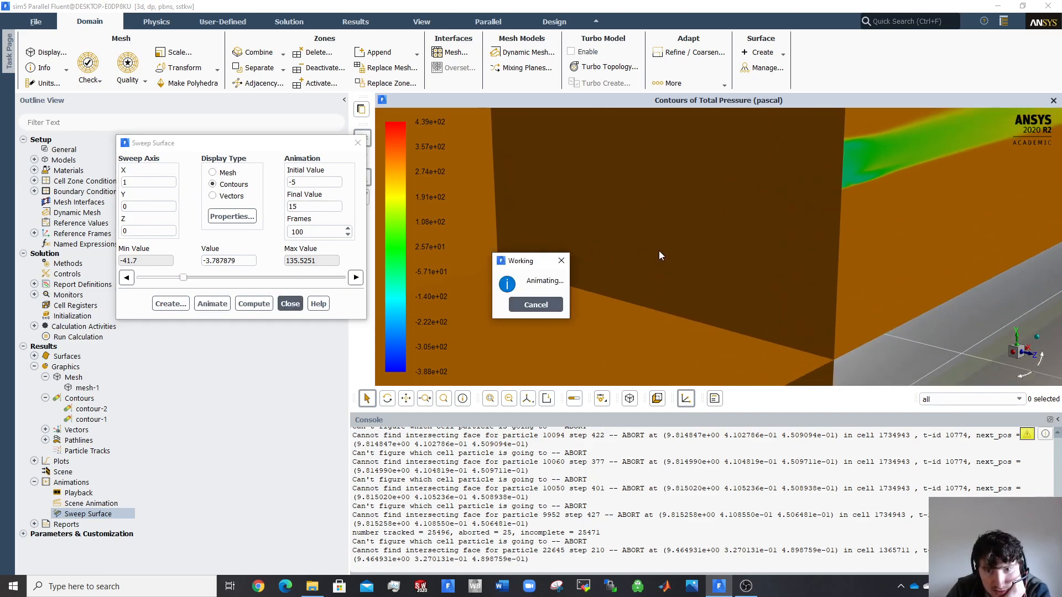
drag(550, 261, 908, 256)
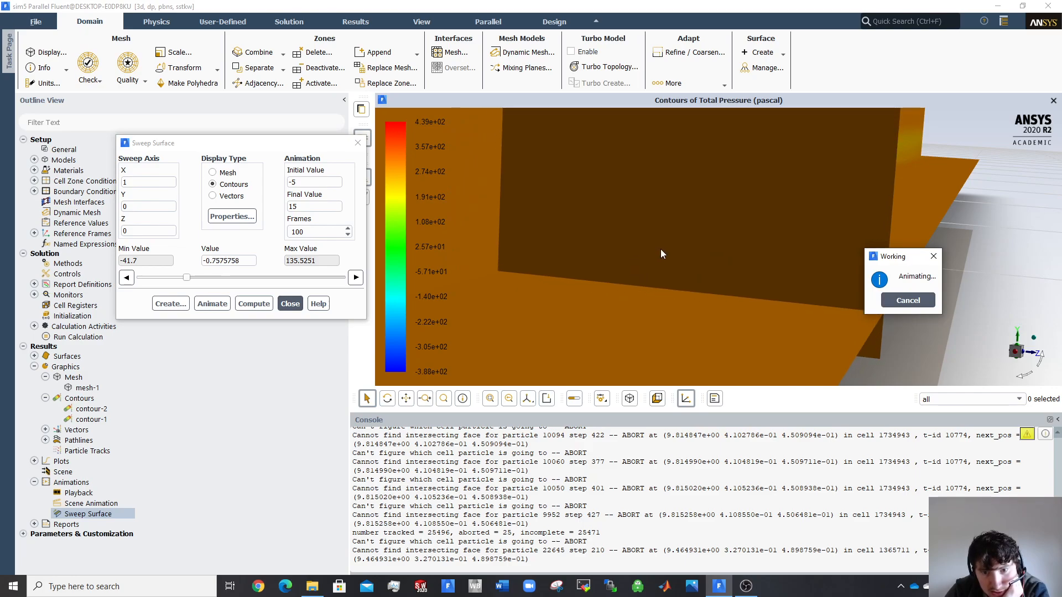
drag(581, 248, 753, 207)
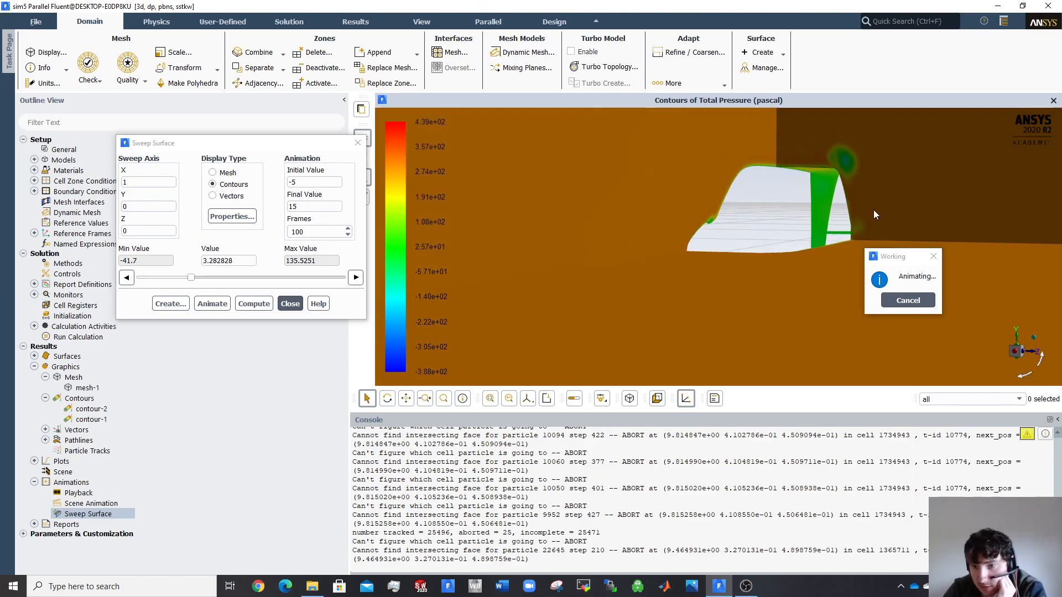
click(900, 301)
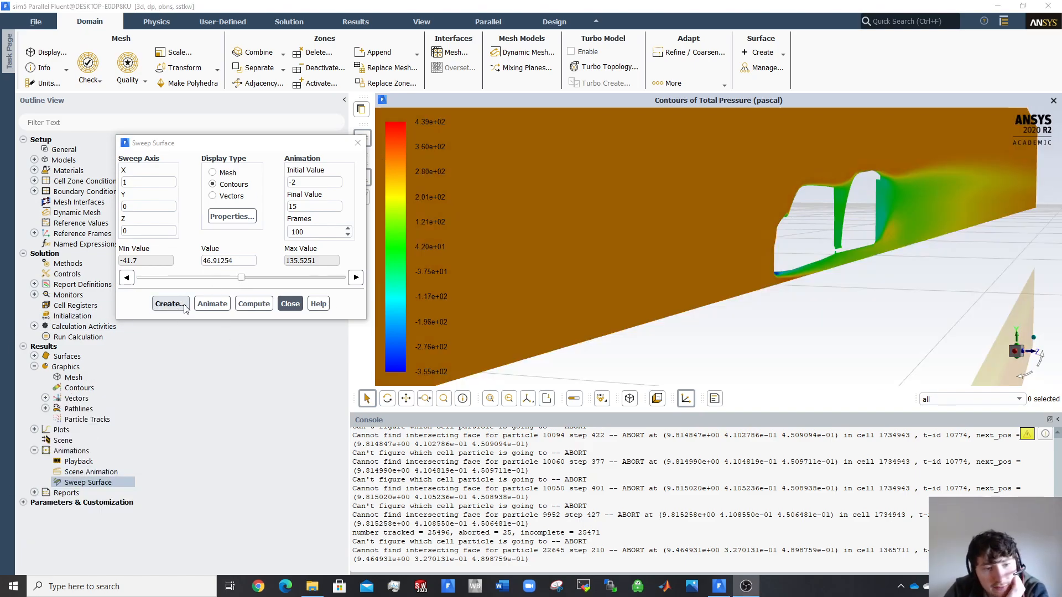
Run the 100-frame sweep animation from -2 to 15, inspect the contours around the vehicles, and close the Sweep Surface settings
click(211, 304)
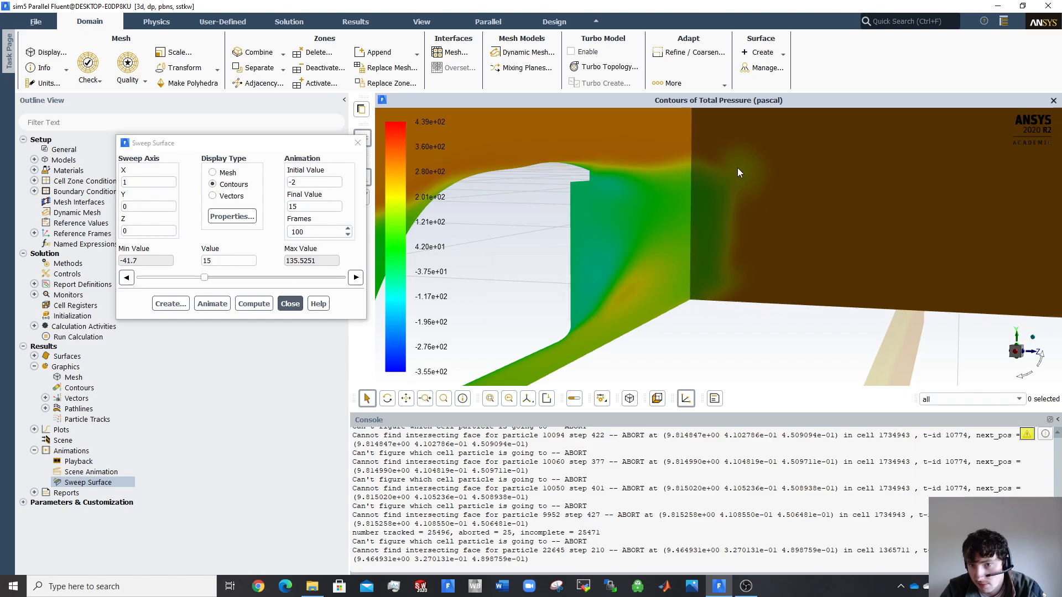
mouse_move(740, 171)
mouse_down()
mouse_move(615, 174)
mouse_move(726, 186)
mouse_up()
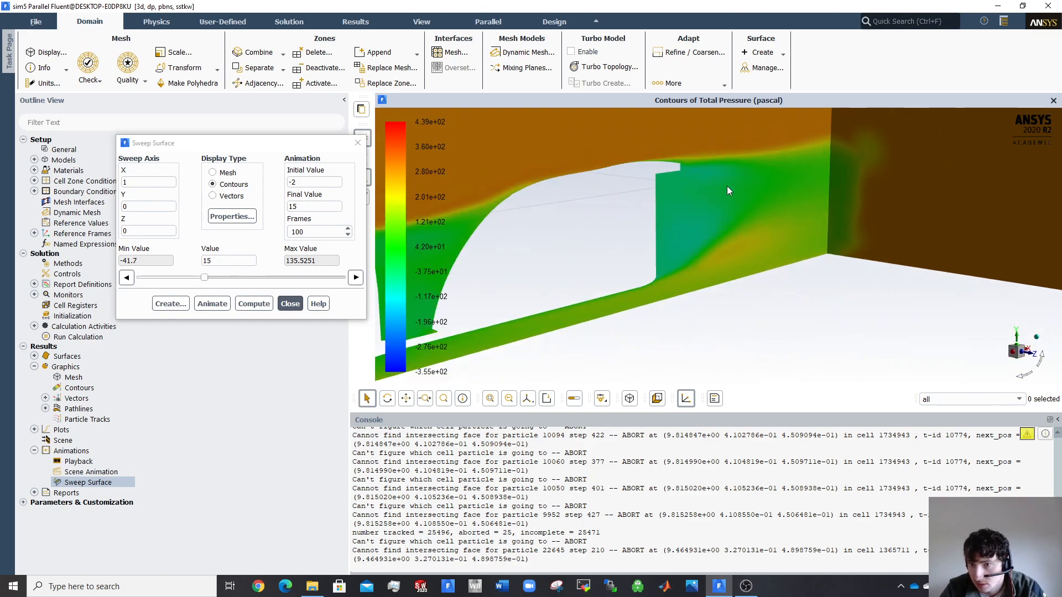
drag(831, 188, 773, 229)
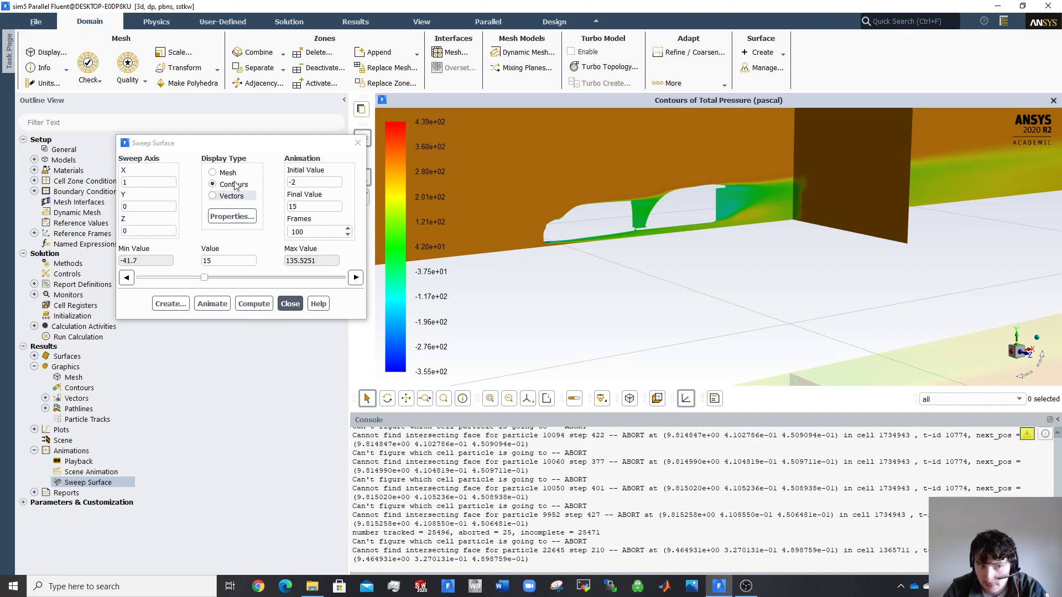
drag(587, 221, 572, 228)
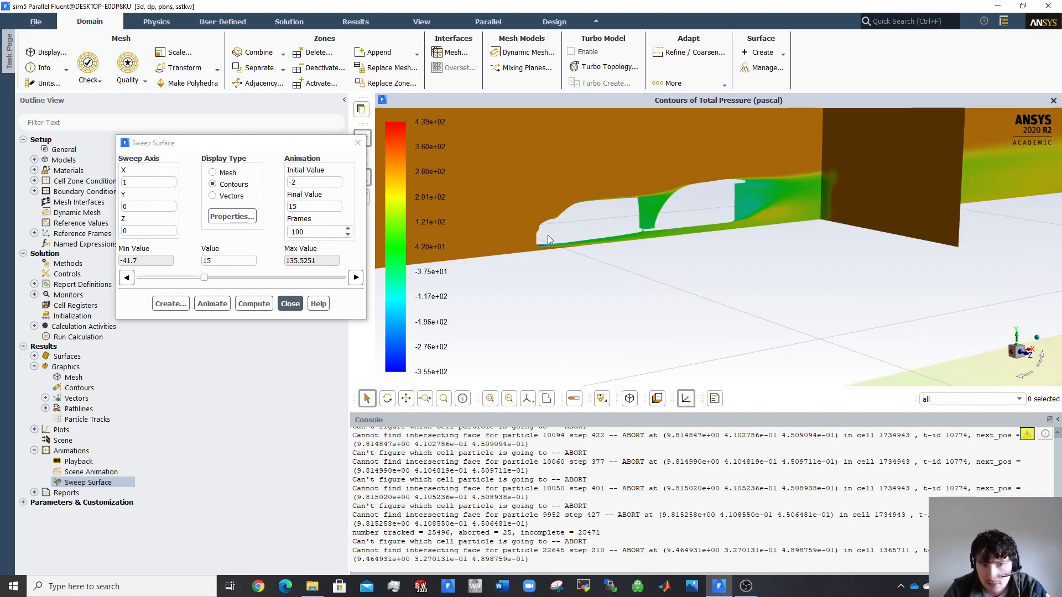
click(296, 305)
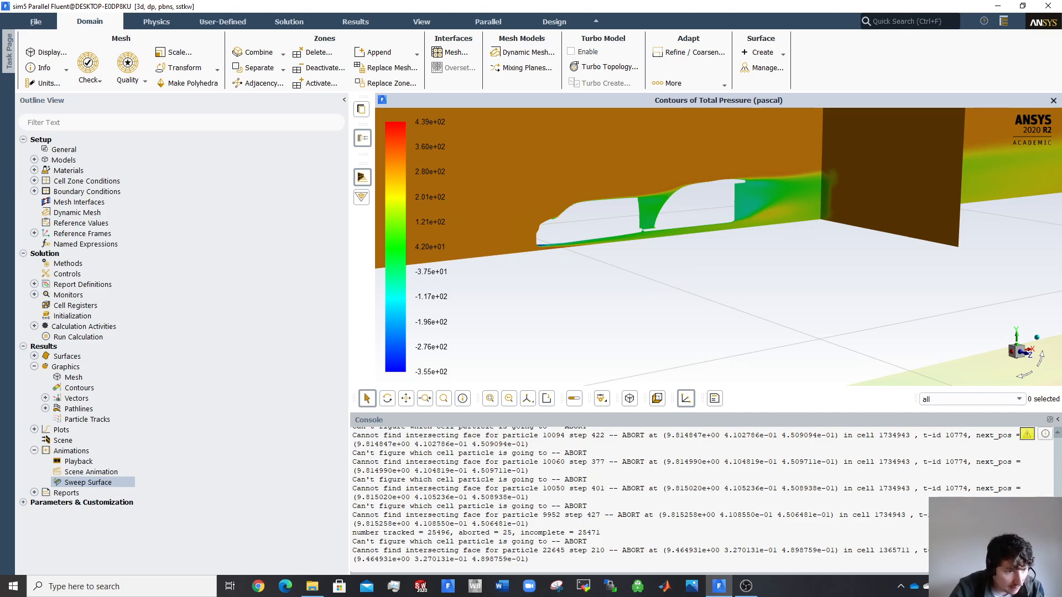
Load lift-rfile.out and drag-rfile.out as plot data sources and plot both against iteration
click(35, 429)
double_click(78, 441)
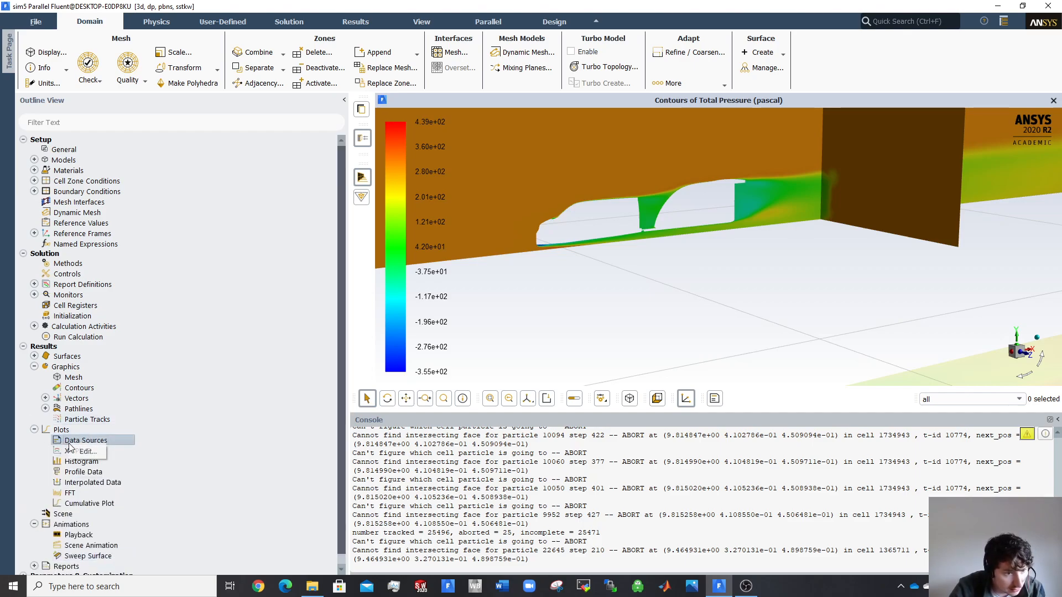
click(401, 322)
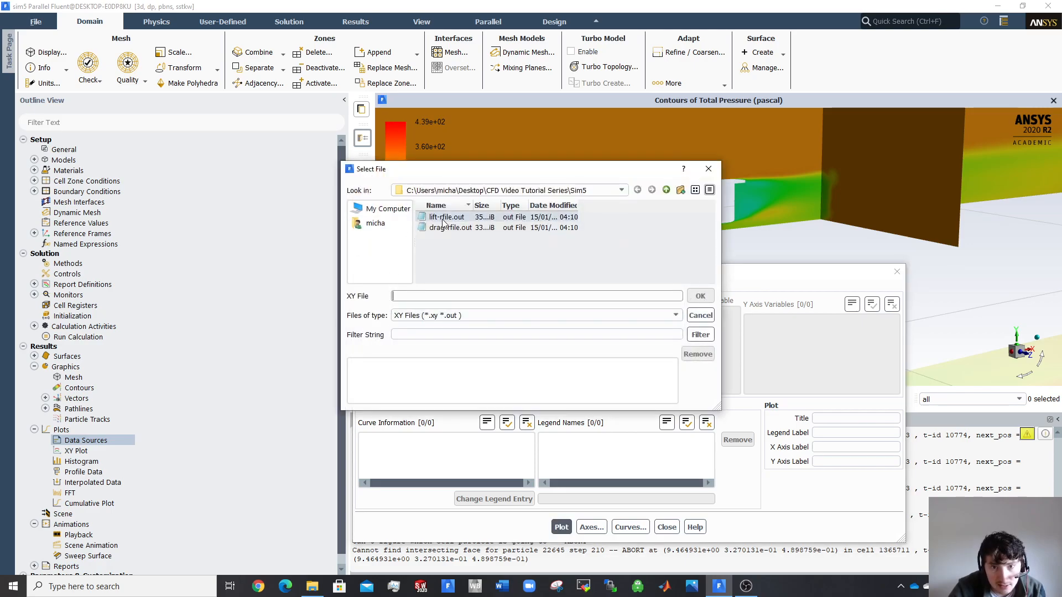
double_click(440, 217)
double_click(467, 228)
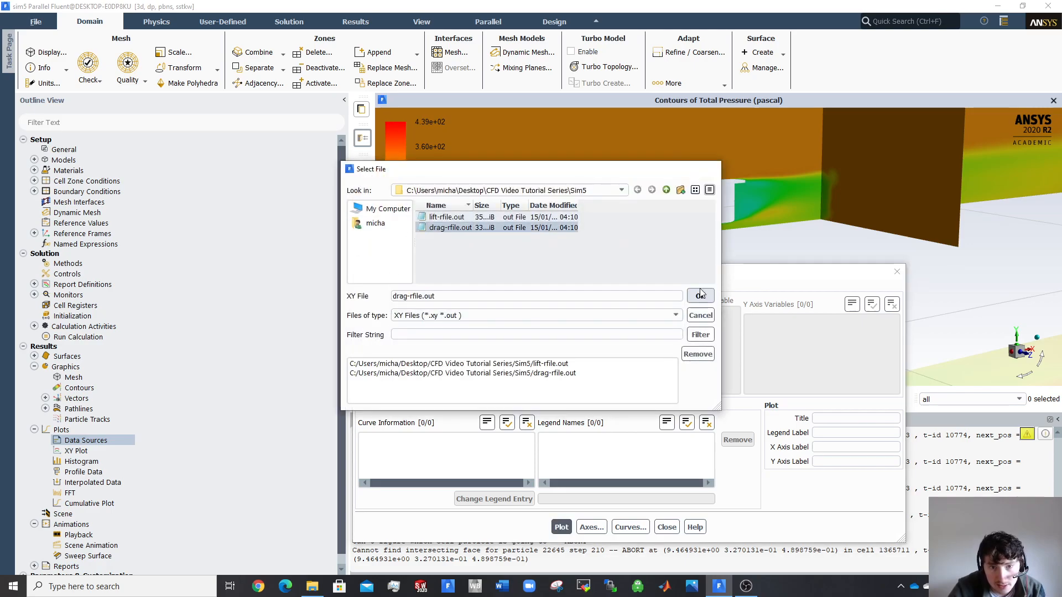
click(700, 296)
click(562, 527)
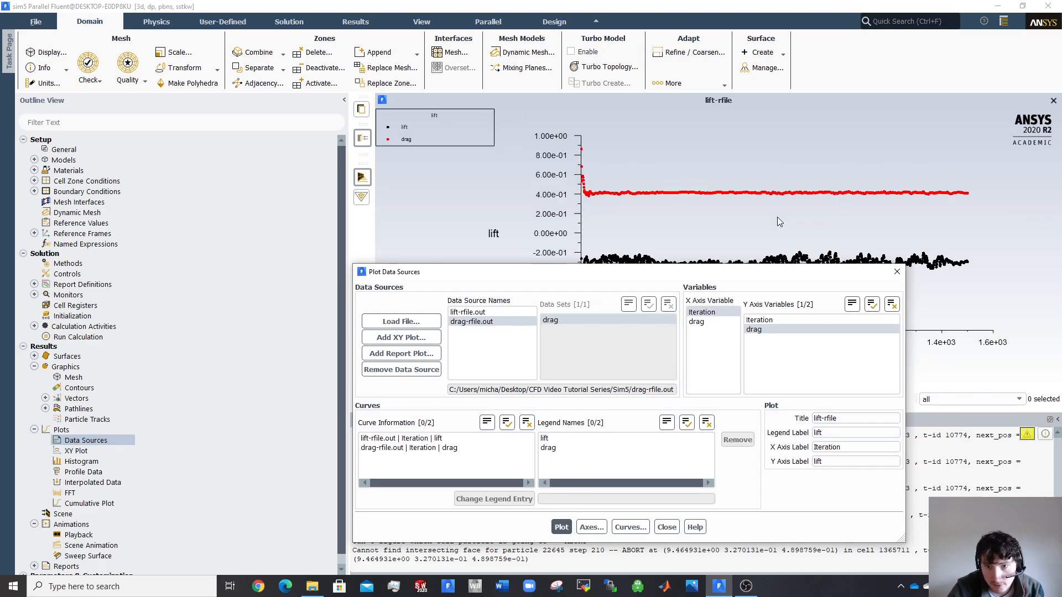
Remove lift-rfile.out from the data sources, plot only the drag history, and close the plot settings
drag(775, 284, 543, 211)
click(237, 242)
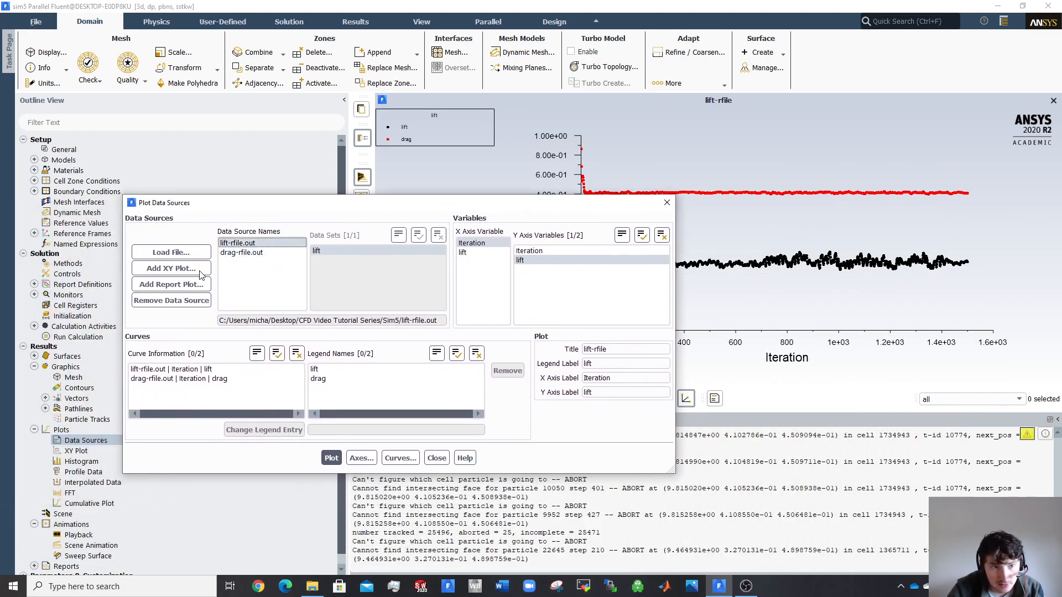
click(166, 302)
click(331, 457)
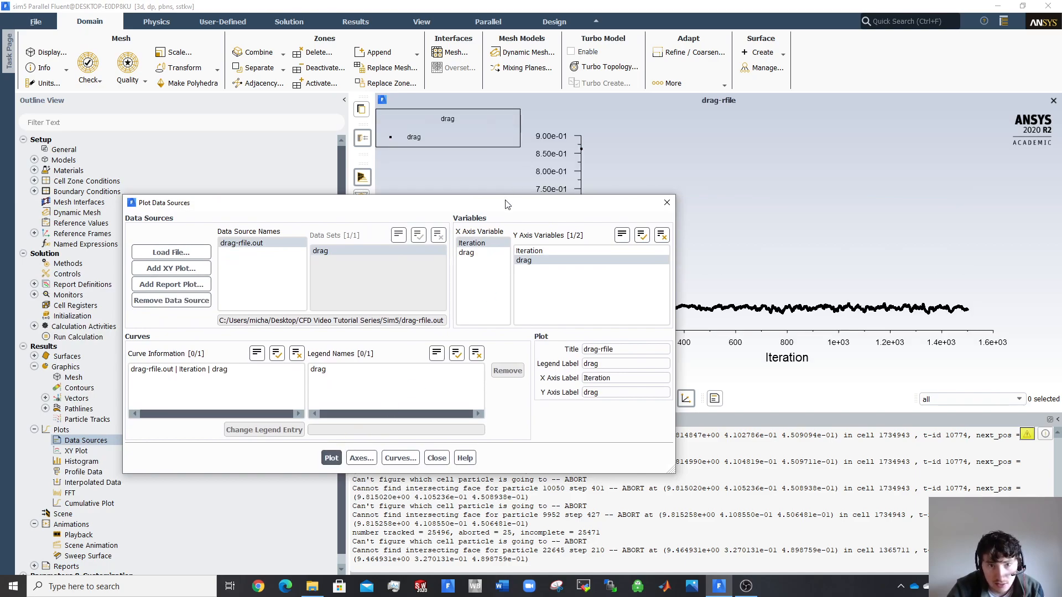
drag(508, 204, 639, 398)
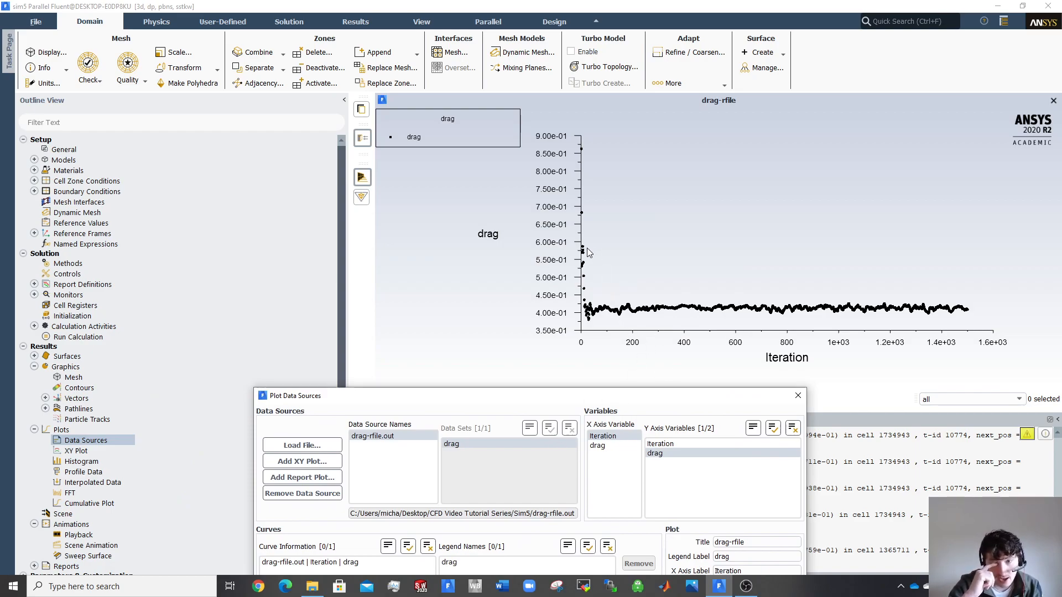
drag(531, 408, 317, 233)
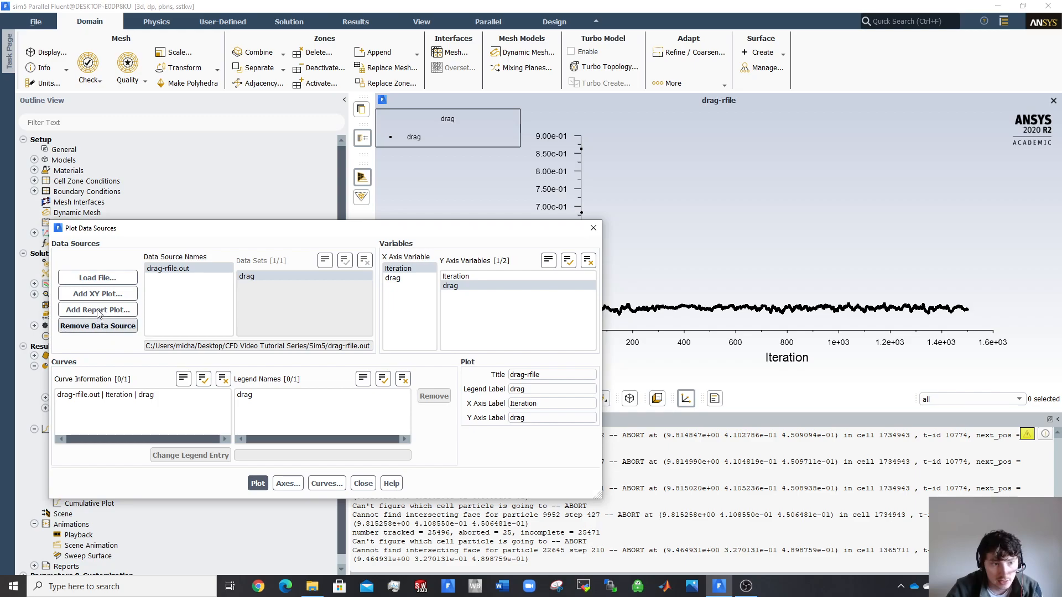
click(593, 228)
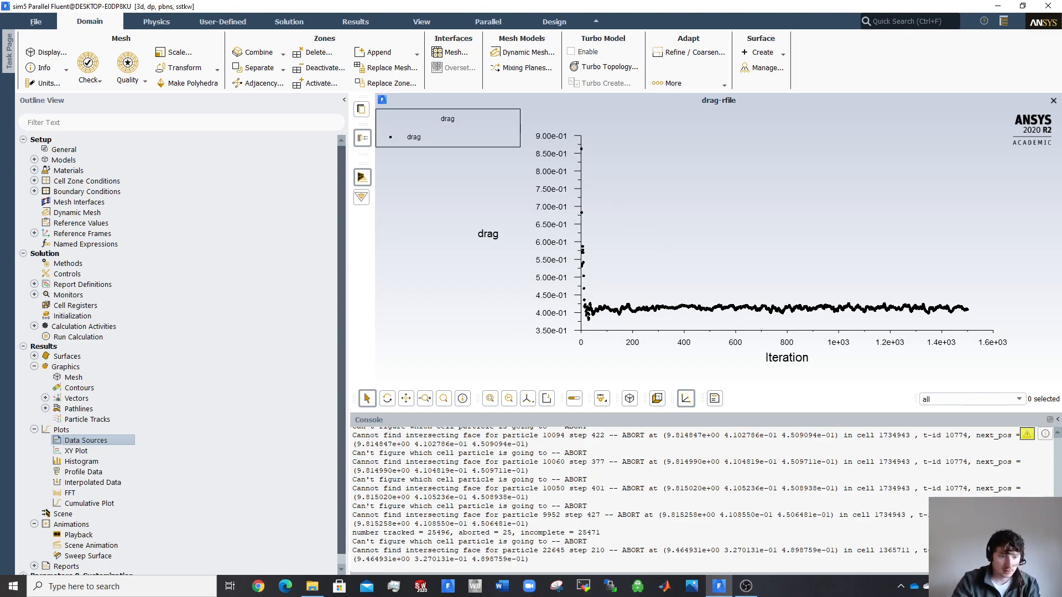
scroll(244, 469, down, 1)
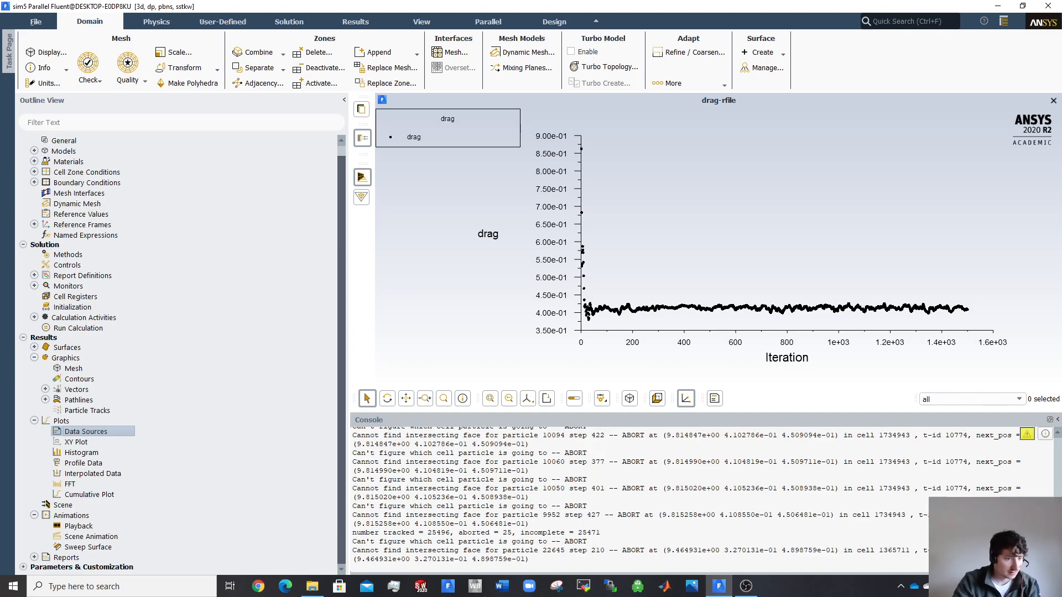